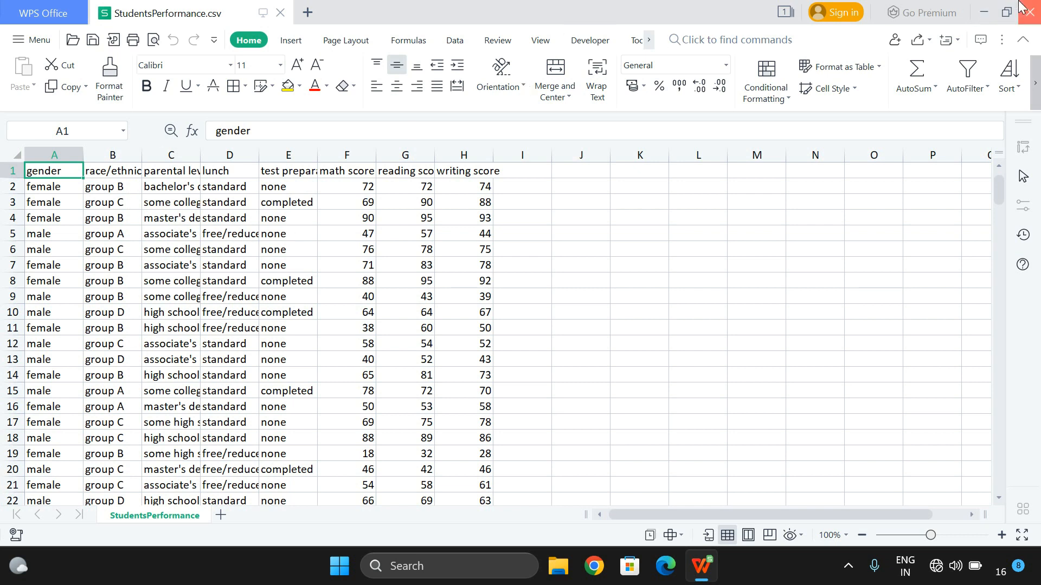
Step: Leave the spreadsheet, launch Power BI Desktop and dismiss its sign-in prompt to reach the blank report
{"action": "left_click", "coordinate": [984, 12]}
{"action": "left_click", "coordinate": [339, 567]}
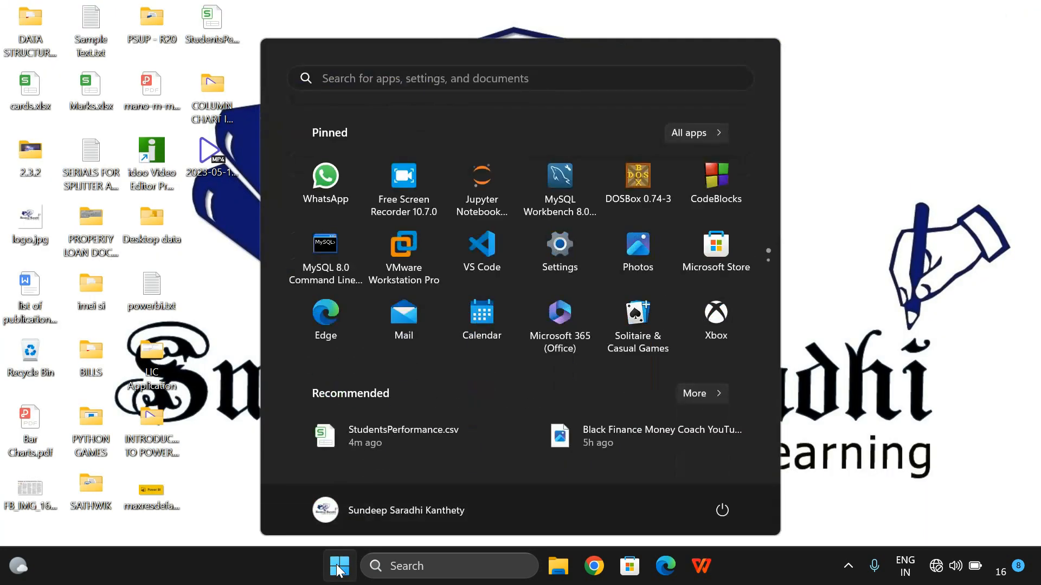
{"action": "type", "text": "power"}
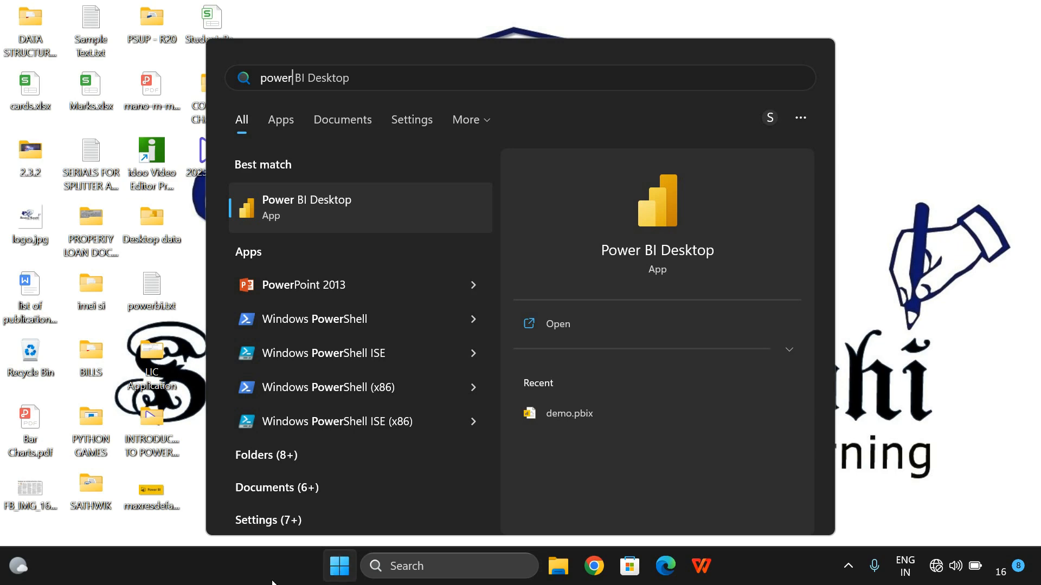
{"action": "left_click", "coordinate": [290, 195]}
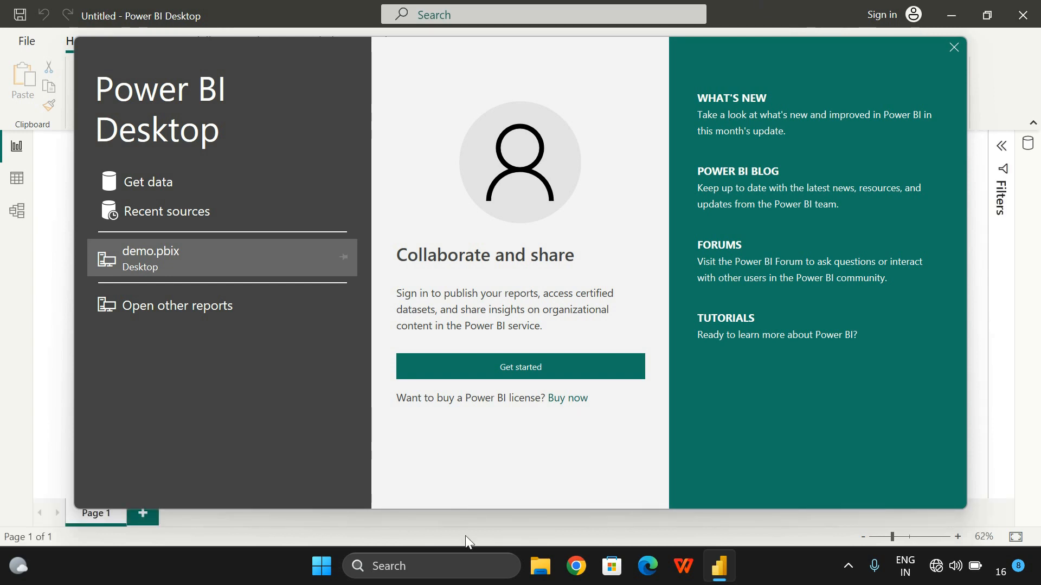
{"action": "left_click", "coordinate": [517, 378]}
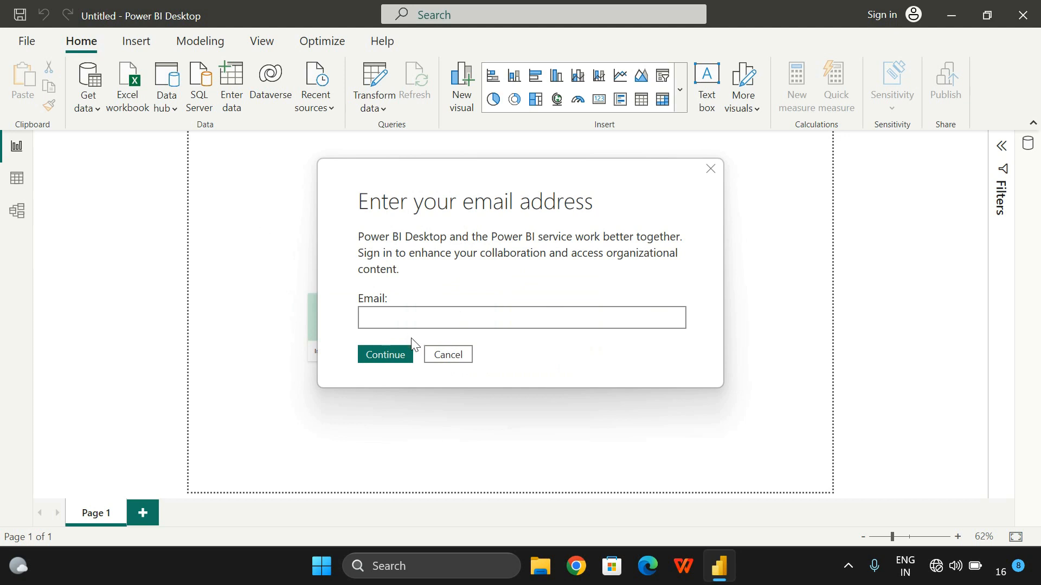
{"action": "left_click", "coordinate": [447, 354]}
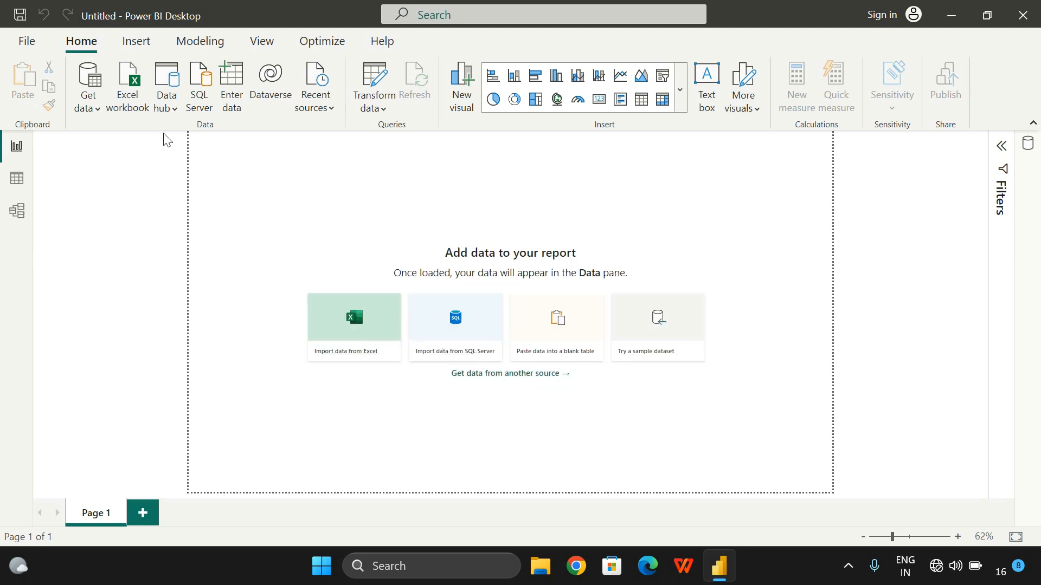
Step: Load StudentsPerformance.csv from the Desktop into the report as a Text/CSV data source
{"action": "left_click", "coordinate": [90, 108]}
{"action": "left_click", "coordinate": [122, 317]}
{"action": "scroll", "coordinate": [336, 206], "scroll_direction": "down", "scroll_amount": 5}
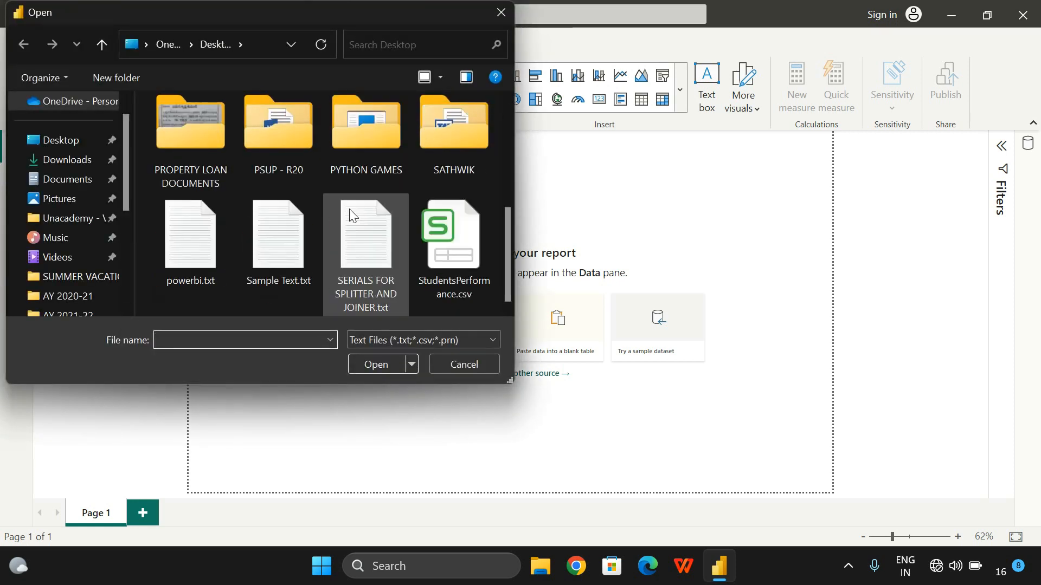
{"action": "double_click", "coordinate": [466, 264]}
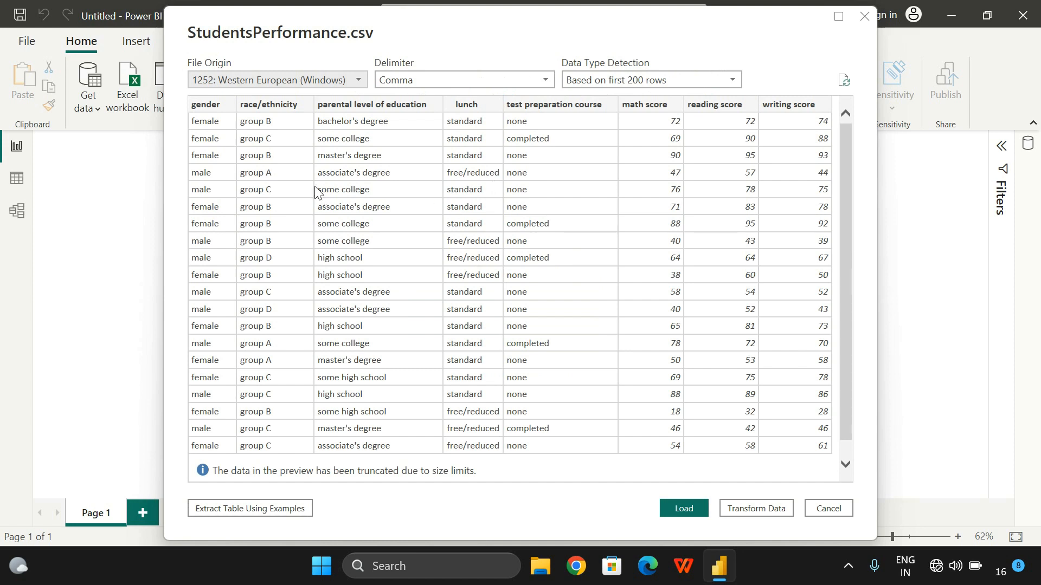
{"action": "scroll", "coordinate": [374, 228], "scroll_direction": "down", "scroll_amount": 1}
{"action": "scroll", "coordinate": [374, 228], "scroll_direction": "up", "scroll_amount": 1}
{"action": "left_click", "coordinate": [684, 509]}
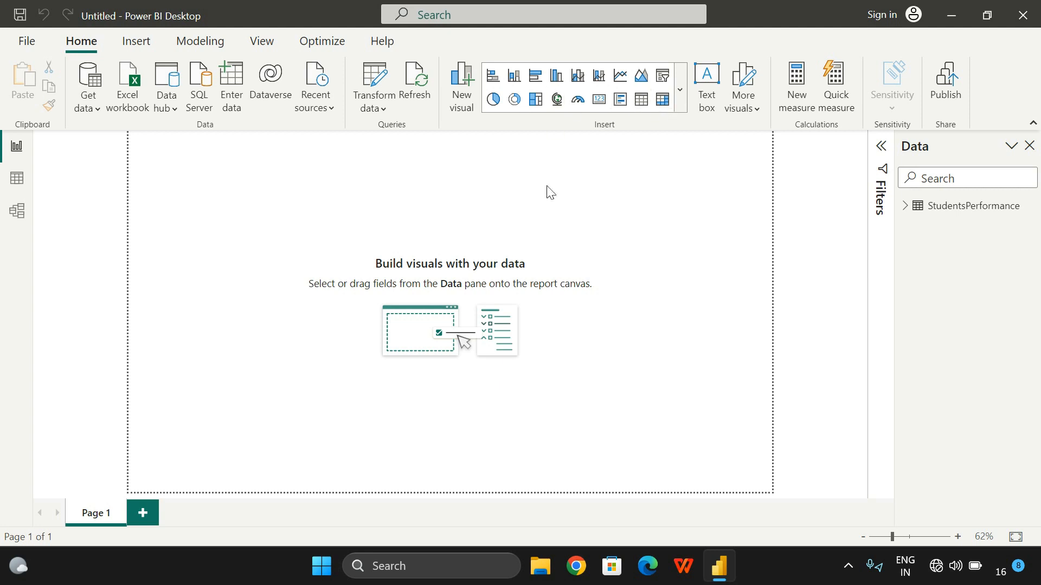
Step: Insert an empty pie chart on Page 1 and enlarge it slightly
{"action": "left_click", "coordinate": [494, 106]}
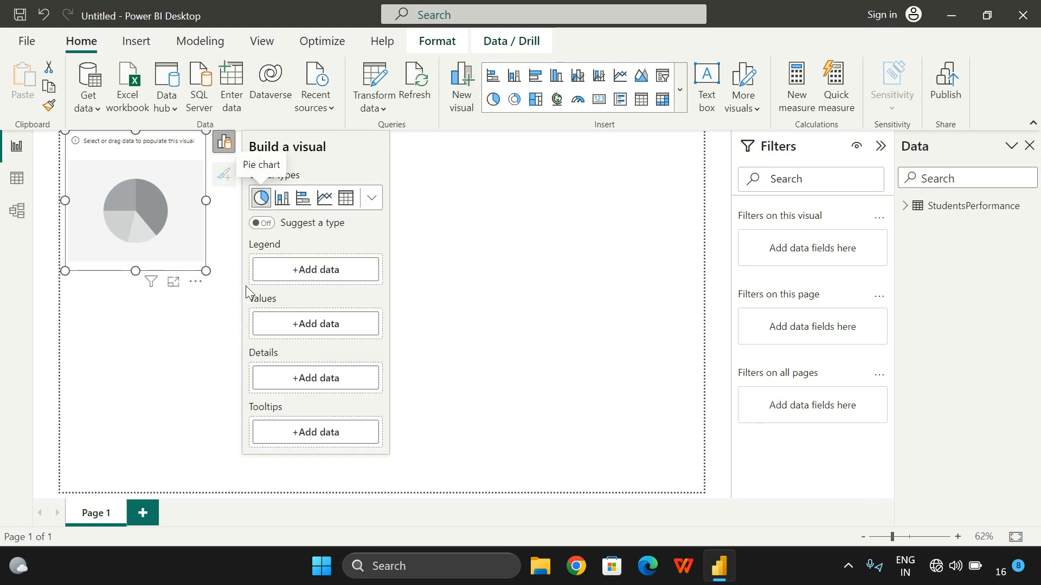
{"action": "left_click_drag", "start_coordinate": [209, 272], "coordinate": [217, 285]}
{"action": "left_click_drag", "start_coordinate": [351, 413], "coordinate": [186, 237]}
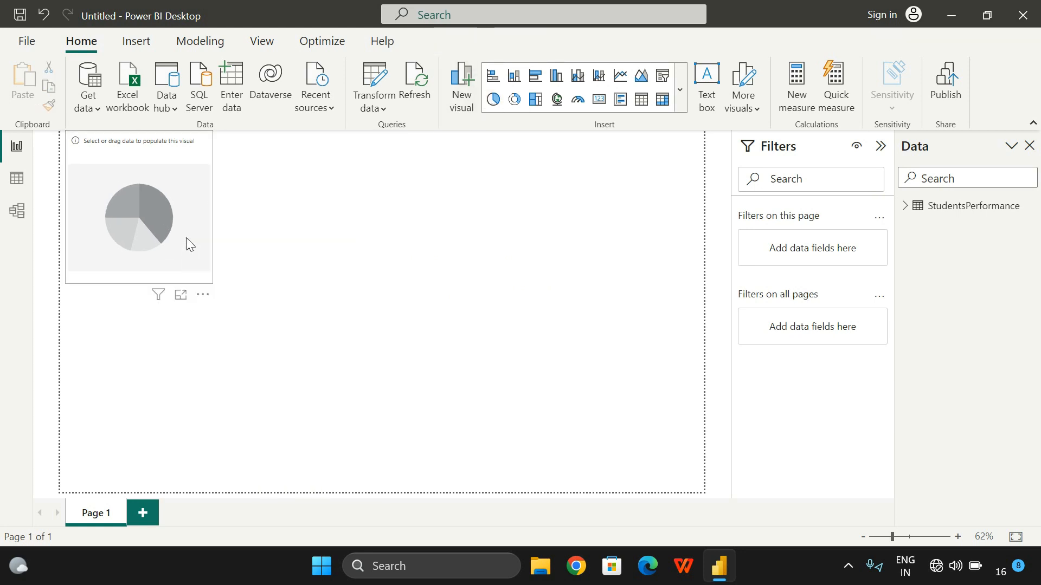
{"action": "left_click", "coordinate": [186, 238]}
{"action": "left_click_drag", "start_coordinate": [224, 298], "coordinate": [247, 312]}
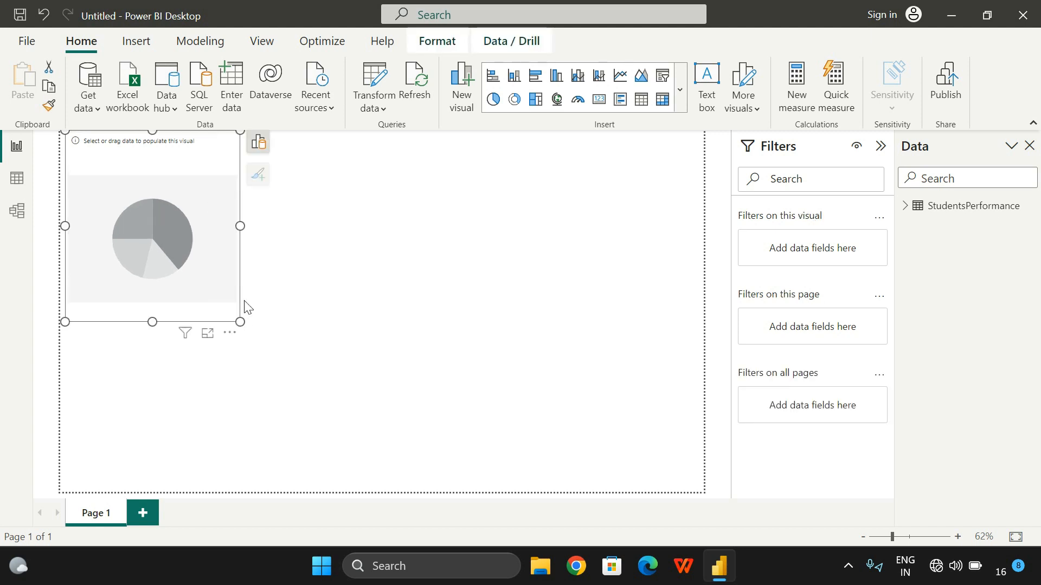
Step: Assign race/ethnicity to the pie chart's legend and lunch to its values
{"action": "left_click", "coordinate": [258, 144]}
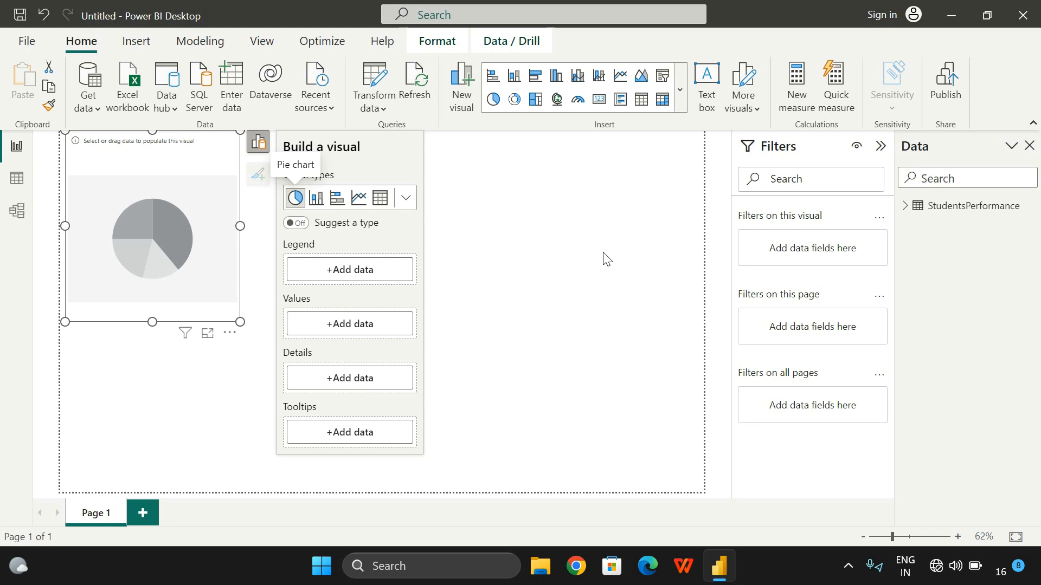
{"action": "left_click", "coordinate": [905, 210]}
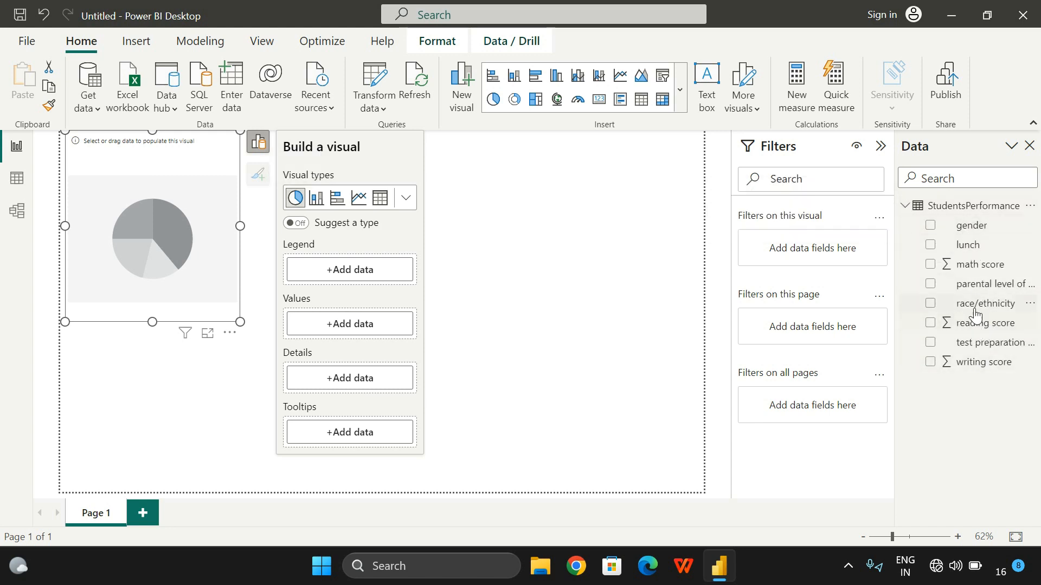
{"action": "left_click_drag", "start_coordinate": [976, 312], "coordinate": [360, 274]}
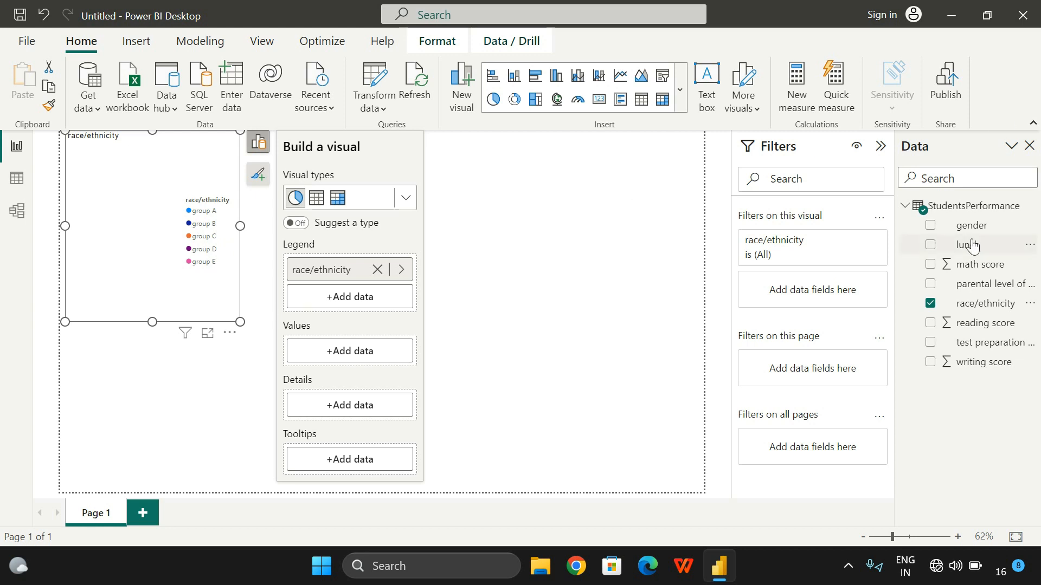
{"action": "left_click_drag", "start_coordinate": [973, 250], "coordinate": [362, 354]}
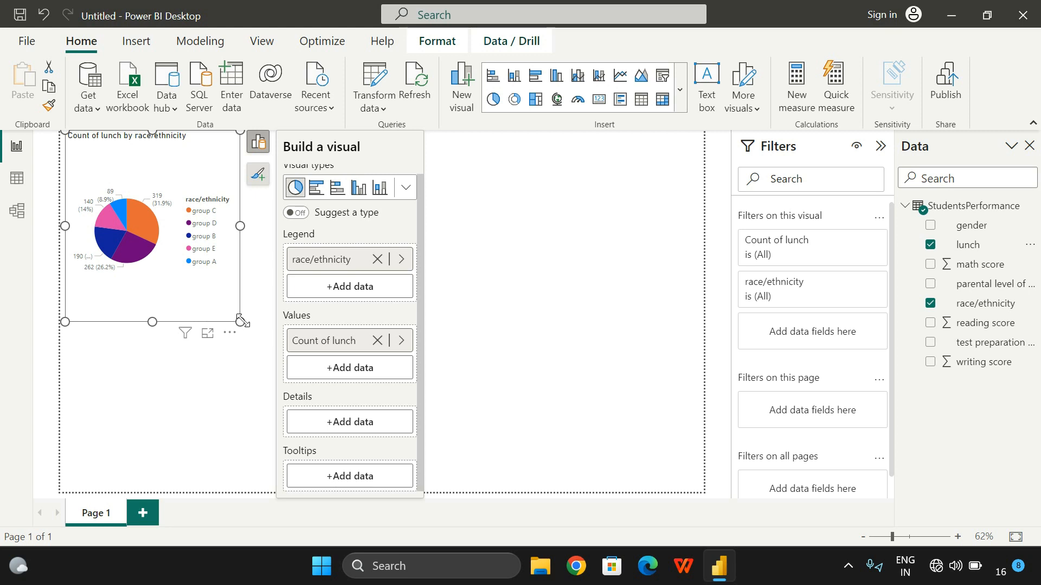
Step: Enlarge the pie chart to about 1103 wide by 687 high, move it to about horizontal 59, vertical 16, and collapse the Filters pane
{"action": "left_click_drag", "start_coordinate": [240, 322], "coordinate": [621, 475]}
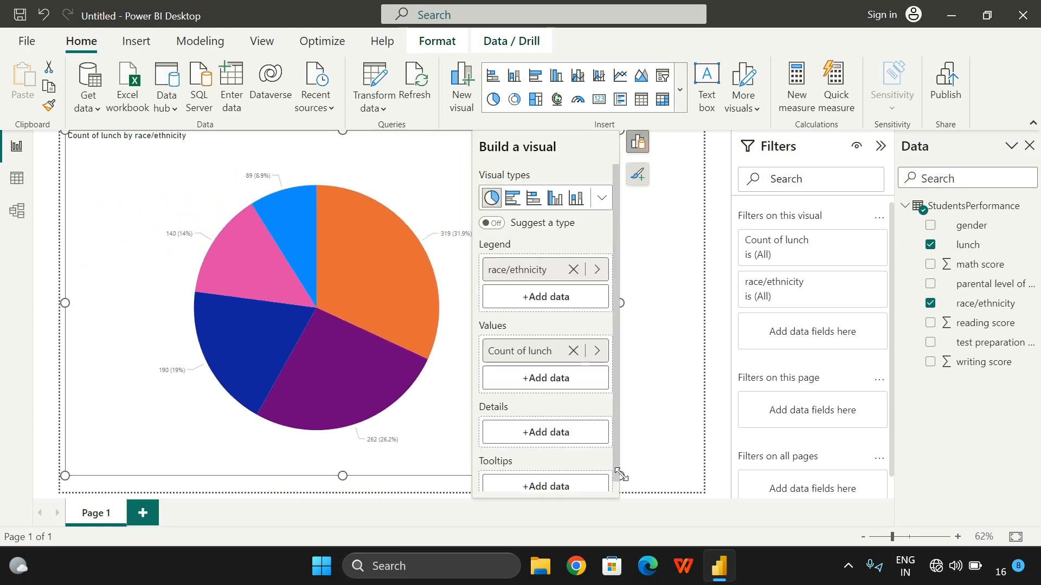
{"action": "left_click", "coordinate": [645, 142]}
{"action": "left_click_drag", "start_coordinate": [583, 400], "coordinate": [600, 406]}
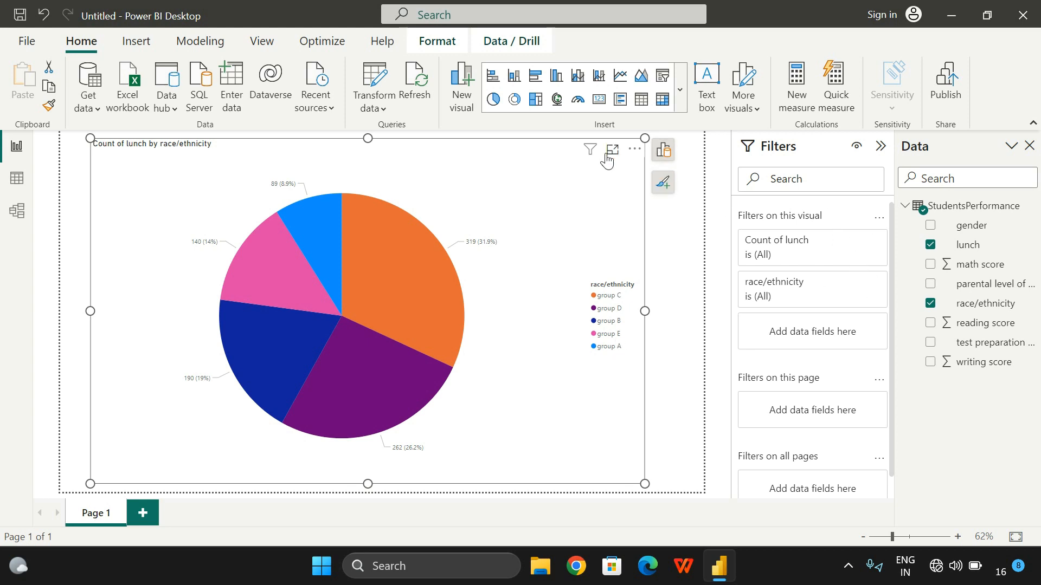
{"action": "mouse_move", "coordinate": [595, 158]}
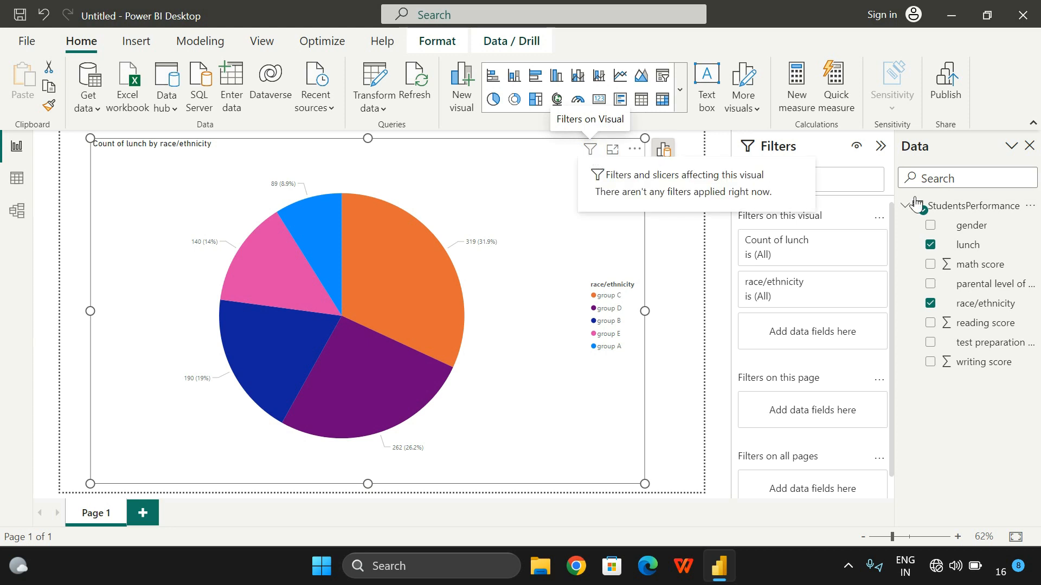
{"action": "left_click", "coordinate": [880, 146]}
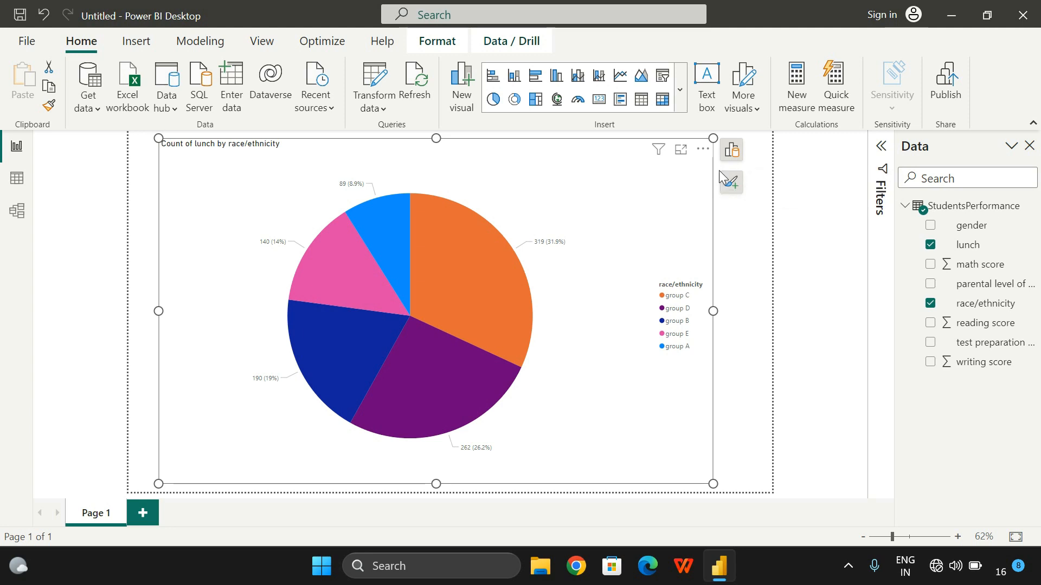
Step: Hide and restore the pie chart's title, legend and detail labels one after another
{"action": "left_click", "coordinate": [733, 190]}
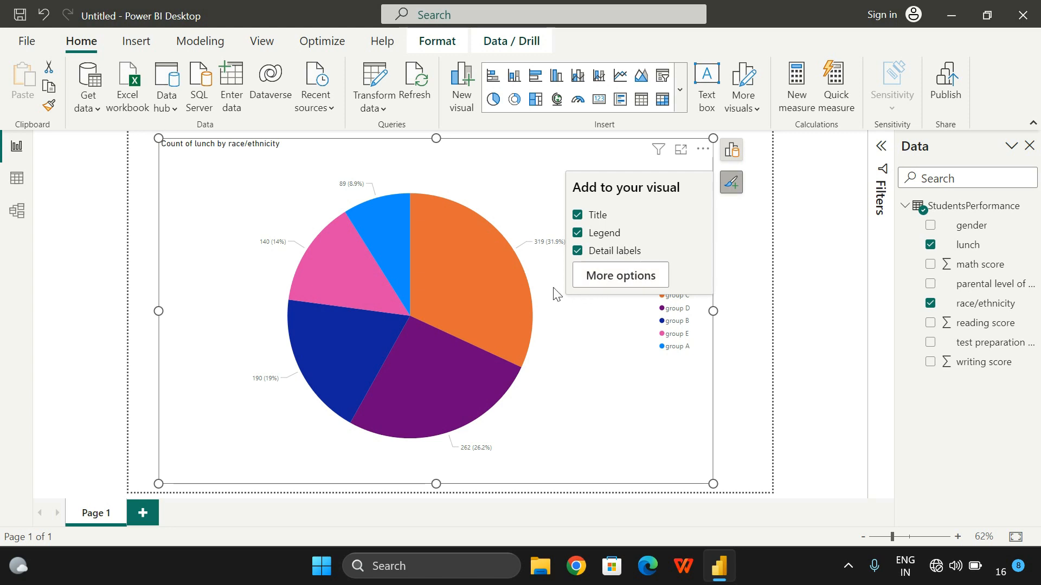
{"action": "left_click", "coordinate": [578, 217]}
{"action": "left_click", "coordinate": [577, 217]}
{"action": "left_click", "coordinate": [577, 235]}
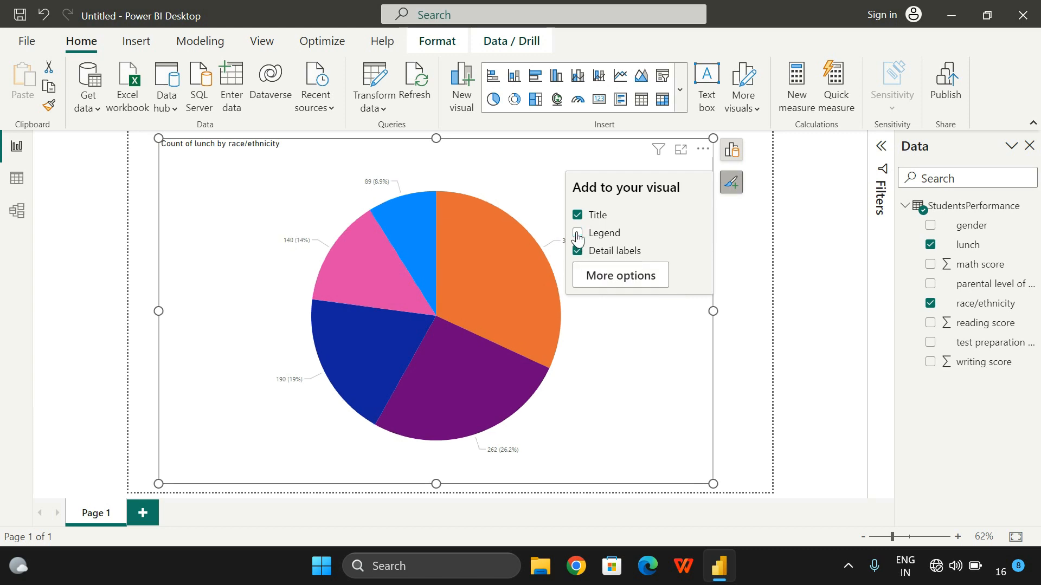
{"action": "left_click", "coordinate": [577, 234]}
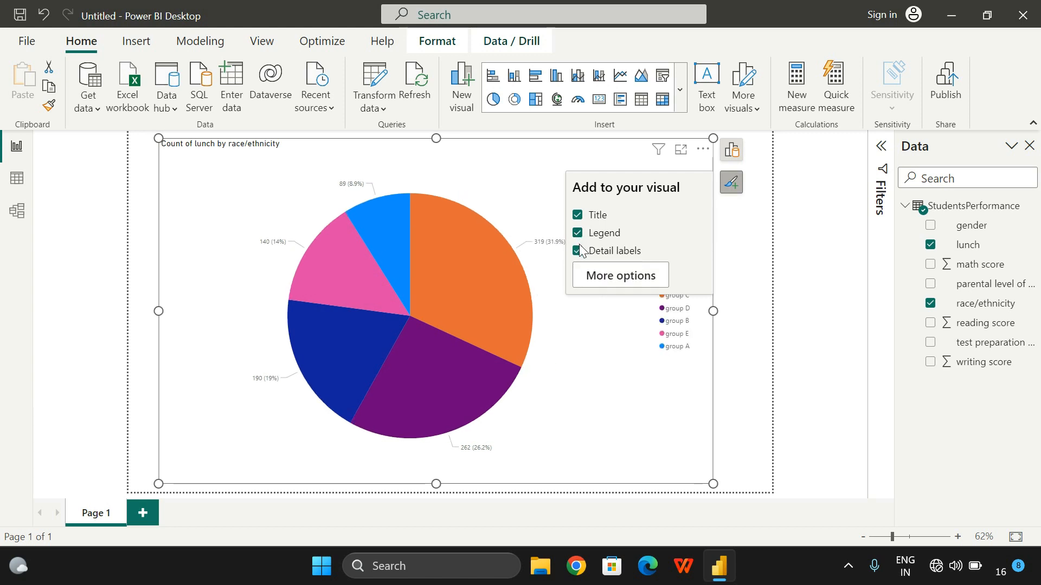
{"action": "left_click", "coordinate": [577, 251]}
{"action": "left_click", "coordinate": [578, 251]}
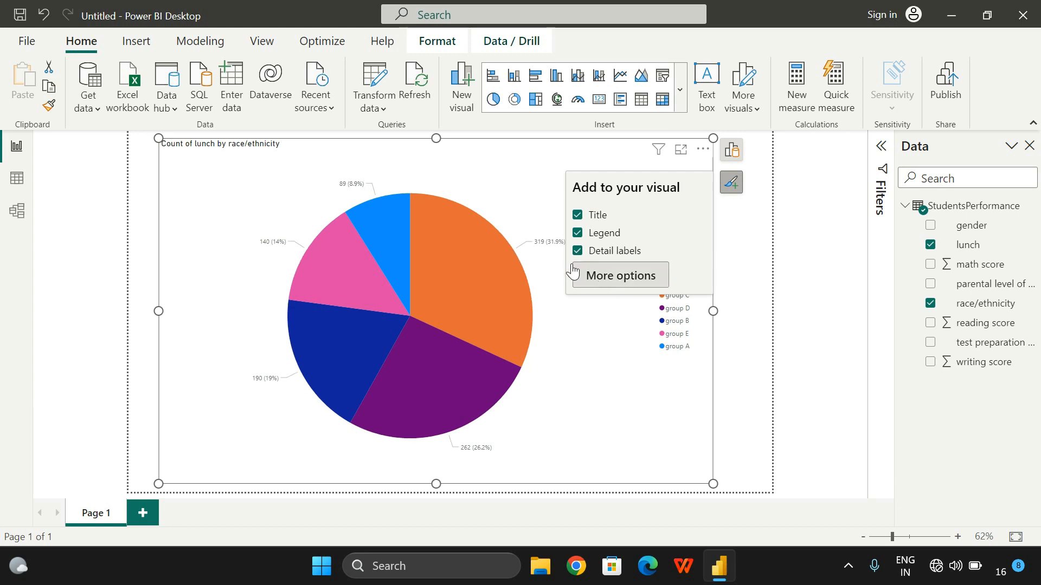
Step: Open the pie chart's full format options and expand its size and position settings
{"action": "left_click", "coordinate": [597, 278]}
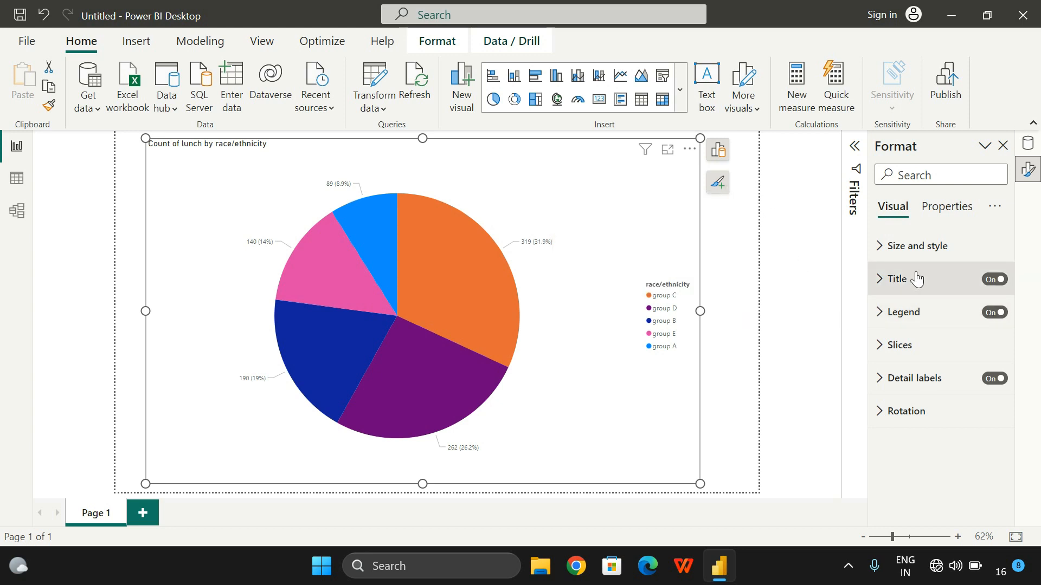
{"action": "left_click", "coordinate": [936, 216]}
{"action": "left_click", "coordinate": [896, 211]}
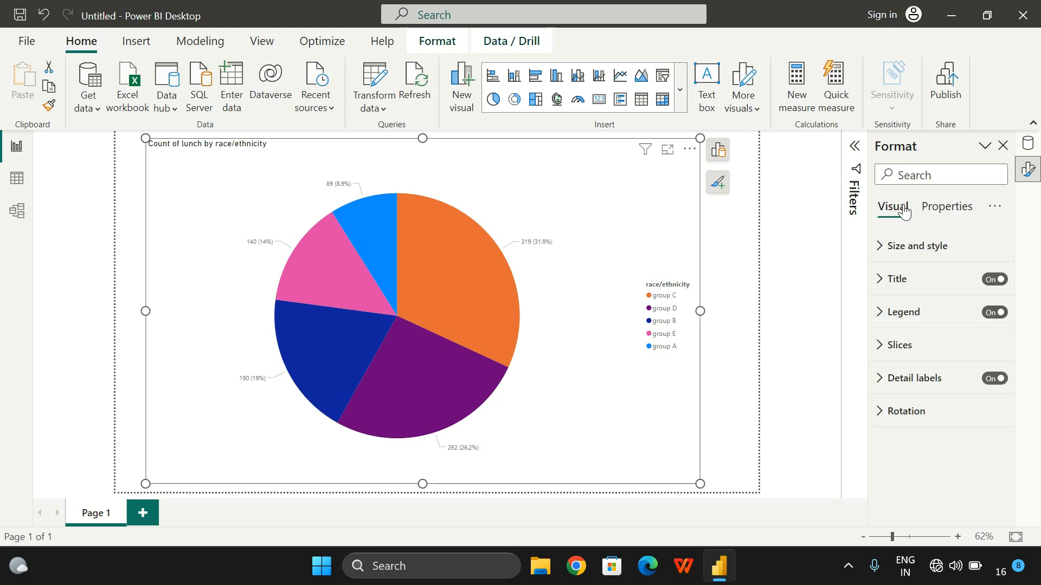
{"action": "left_click", "coordinate": [888, 248]}
{"action": "scroll", "coordinate": [954, 279], "scroll_direction": "down", "scroll_amount": 2}
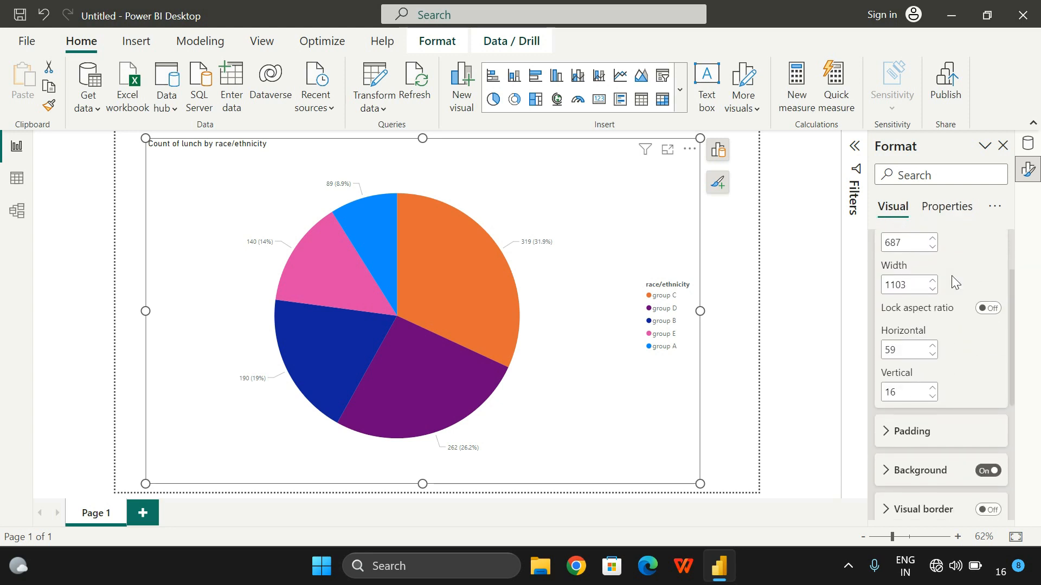
{"action": "scroll", "coordinate": [955, 281], "scroll_direction": "up", "scroll_amount": 1}
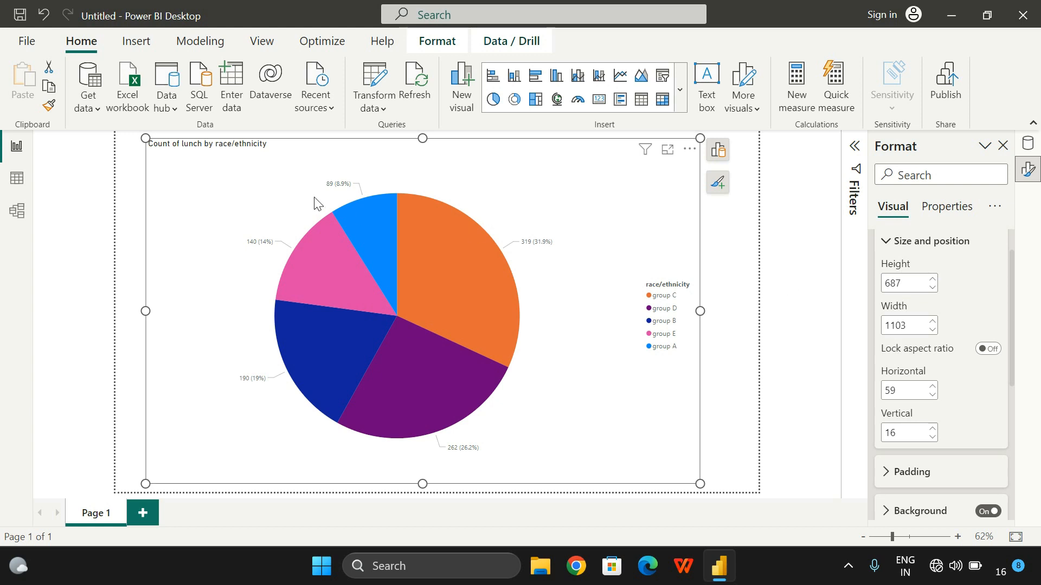
Step: Try smaller heights for the pie chart, stepping down to 670 and entering 400
{"action": "left_click", "coordinate": [936, 293]}
{"action": "left_click", "coordinate": [933, 288]}
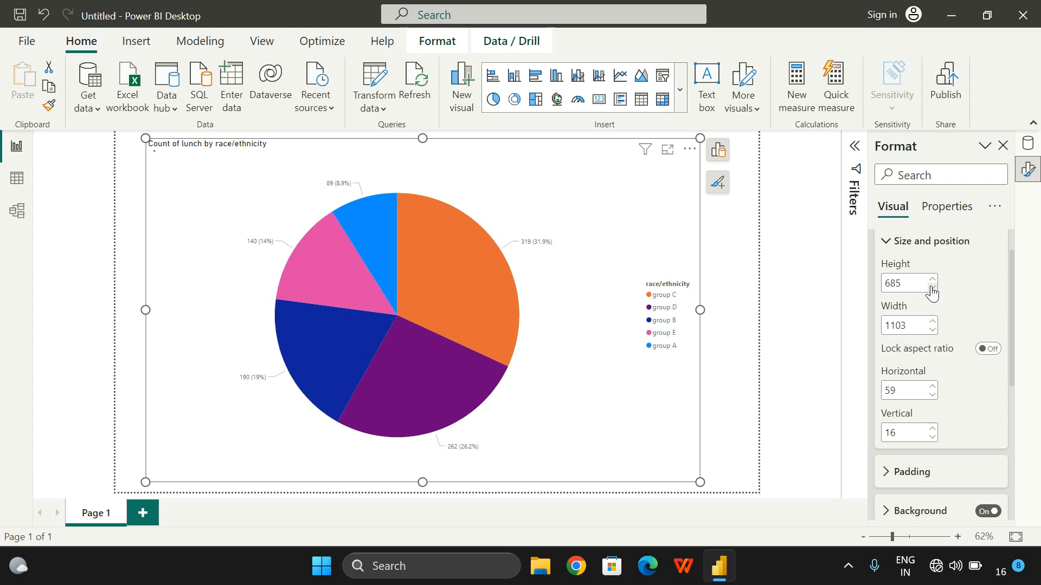
{"action": "left_click", "coordinate": [933, 288]}
{"action": "left_click", "coordinate": [932, 288]}
{"action": "left_click", "coordinate": [932, 288]}
{"action": "left_click", "coordinate": [931, 289]}
{"action": "left_click", "coordinate": [931, 288]}
{"action": "left_click", "coordinate": [932, 288]}
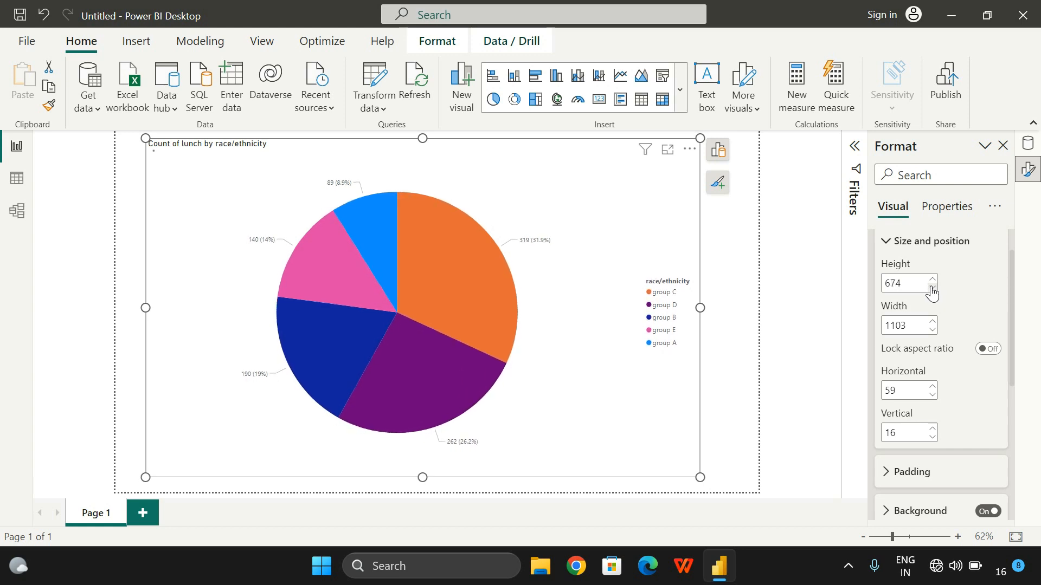
{"action": "left_click", "coordinate": [932, 288]}
{"action": "left_click", "coordinate": [931, 289]}
{"action": "left_click", "coordinate": [931, 288]}
{"action": "left_click", "coordinate": [931, 288]}
{"action": "left_click_drag", "start_coordinate": [911, 284], "coordinate": [826, 282]}
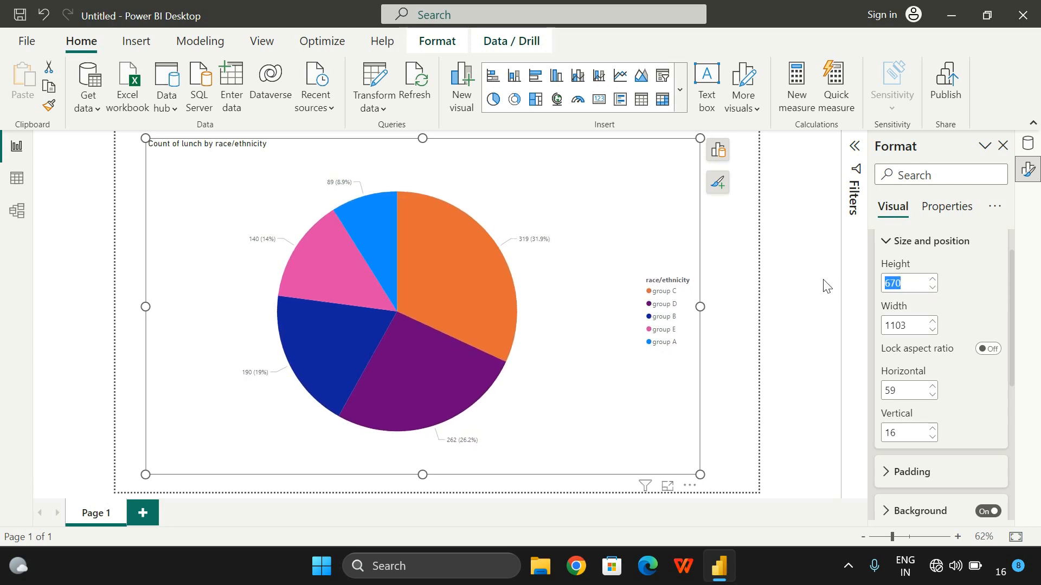
{"action": "type", "text": "400"}
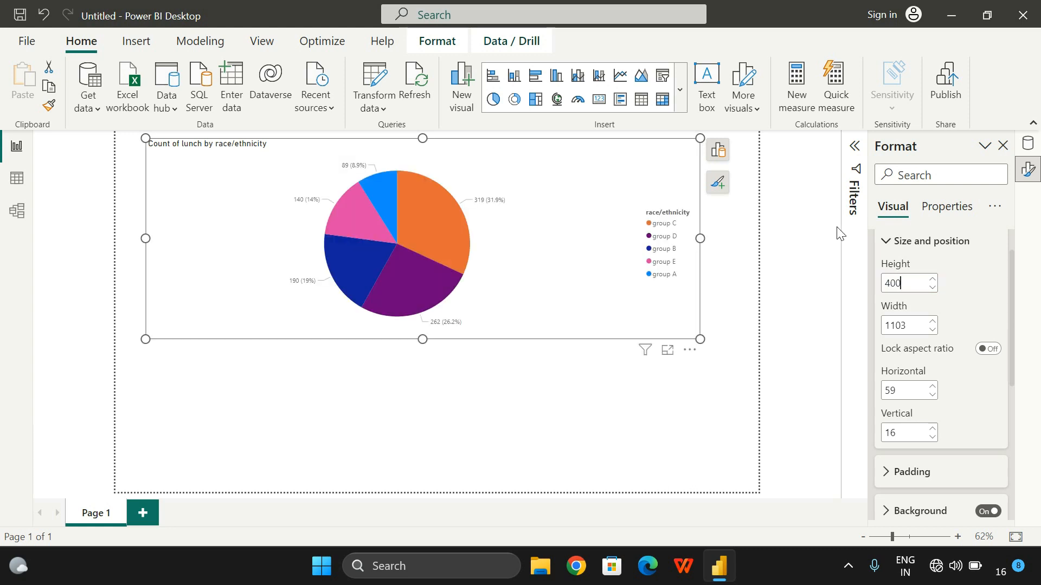
Step: Set the pie chart's height to 600 and its width to 750, and reselect the chart on its group C slice
{"action": "key", "text": "BackSpace"}
{"action": "key", "text": "BackSpace"}
{"action": "key", "text": "BackSpace"}
{"action": "type", "text": "600"}
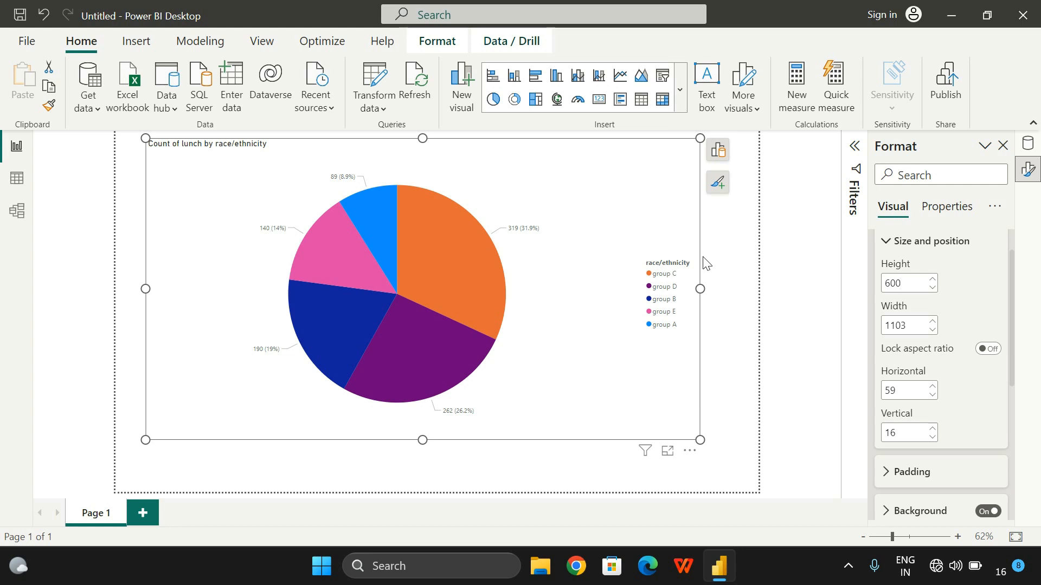
{"action": "left_click_drag", "start_coordinate": [928, 323], "coordinate": [869, 317]}
{"action": "type", "text": "750"}
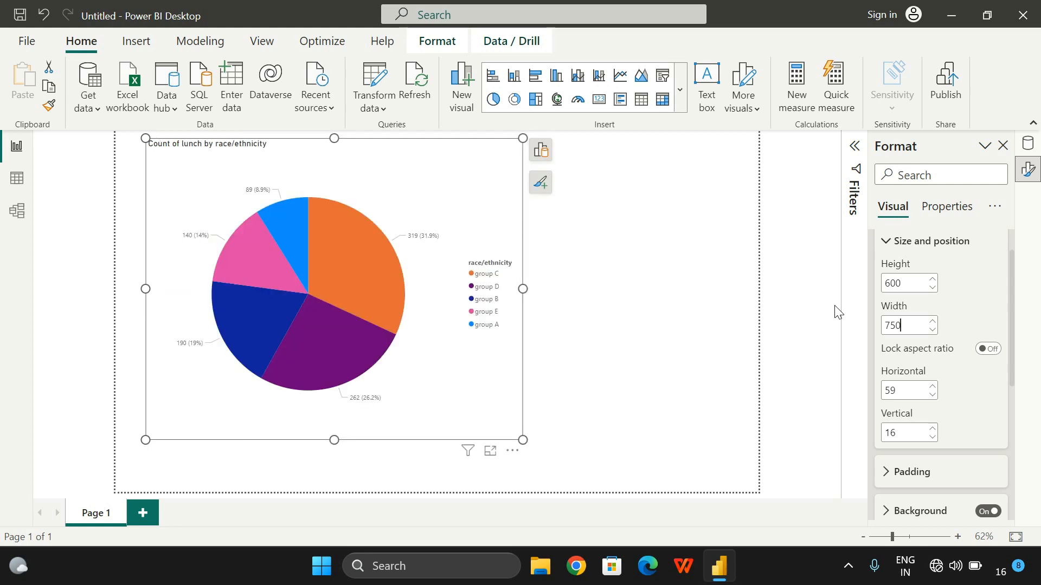
{"action": "left_click", "coordinate": [645, 304]}
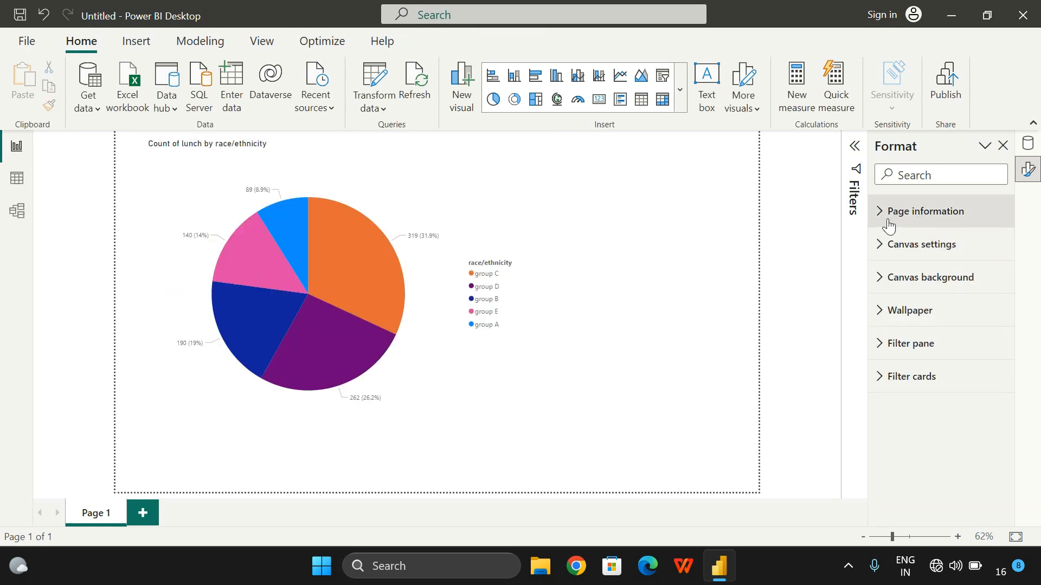
{"action": "left_click", "coordinate": [372, 268]}
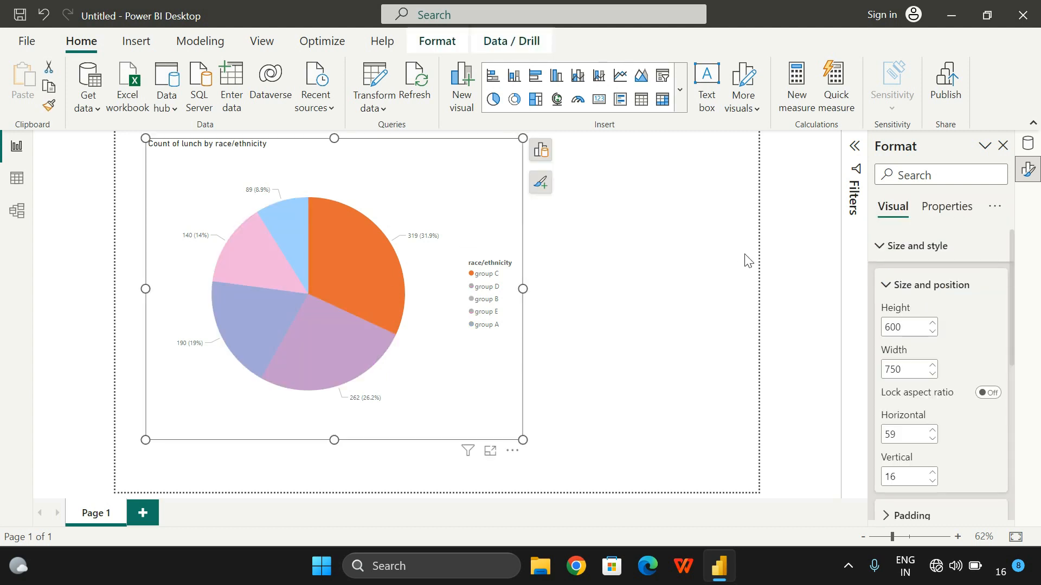
Step: Collapse the pie chart's size and position settings and expand its padding settings
{"action": "scroll", "coordinate": [926, 308], "scroll_direction": "down", "scroll_amount": 1}
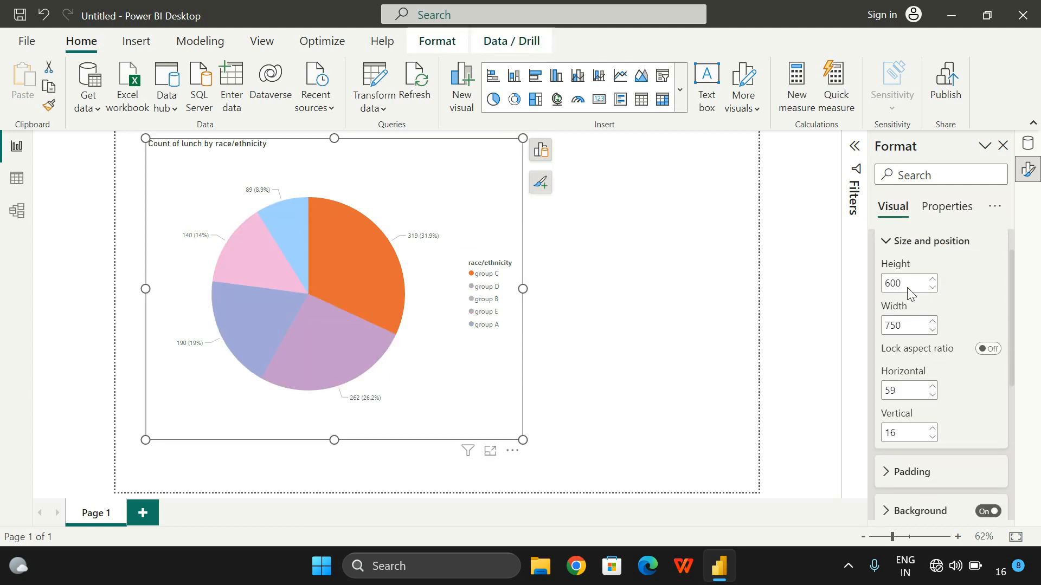
{"action": "left_click", "coordinate": [889, 243]}
{"action": "scroll", "coordinate": [892, 285], "scroll_direction": "up", "scroll_amount": 1}
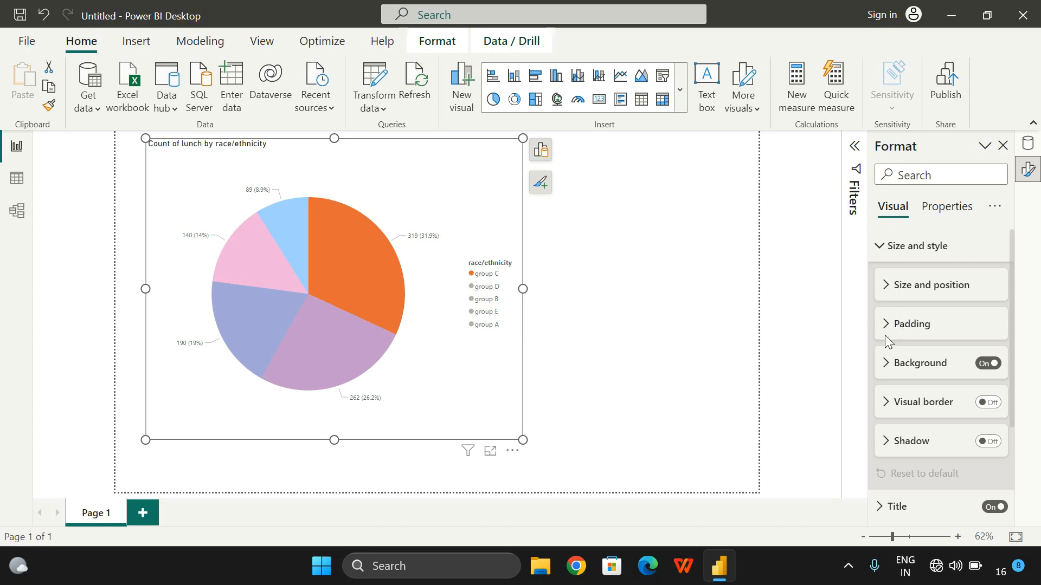
{"action": "left_click", "coordinate": [885, 335]}
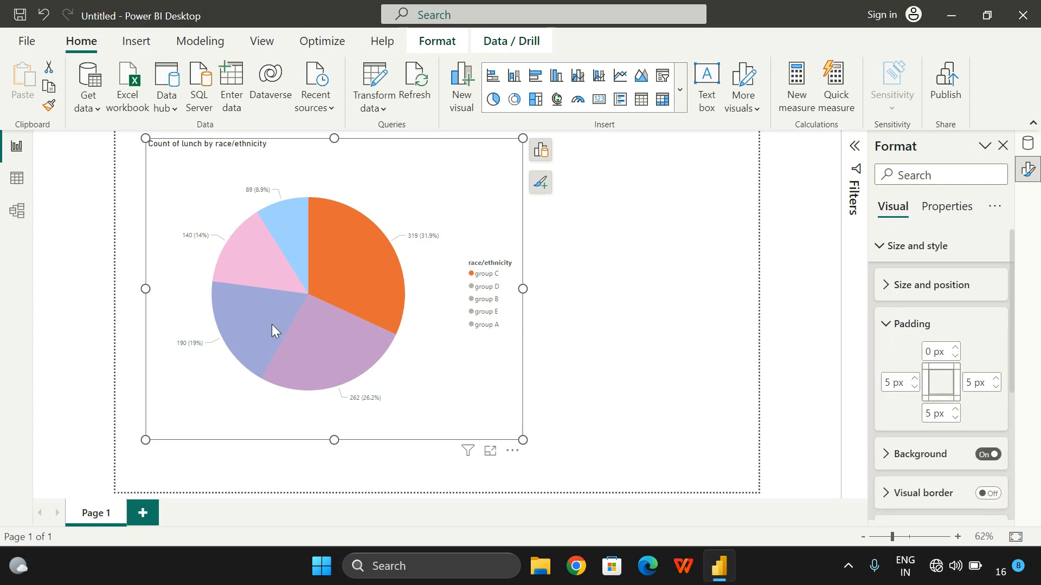
Step: Try a left padding of 20 px on the pie chart
{"action": "left_click", "coordinate": [914, 379]}
{"action": "left_click", "coordinate": [914, 379]}
{"action": "left_click", "coordinate": [914, 379]}
{"action": "left_click", "coordinate": [914, 380]}
{"action": "double_click", "coordinate": [914, 380]}
{"action": "left_click", "coordinate": [914, 379]}
{"action": "left_click", "coordinate": [914, 380]}
{"action": "left_click", "coordinate": [914, 379]}
{"action": "left_click", "coordinate": [914, 379]}
{"action": "left_click", "coordinate": [914, 379]}
{"action": "left_click", "coordinate": [914, 379]}
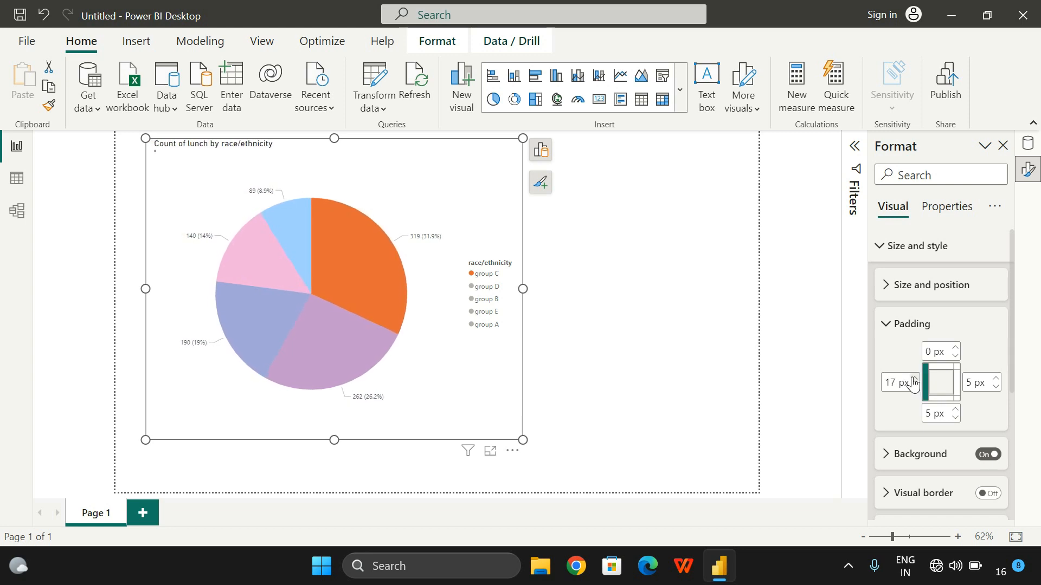
{"action": "left_click", "coordinate": [914, 379]}
{"action": "left_click", "coordinate": [914, 379]}
{"action": "left_click", "coordinate": [914, 379]}
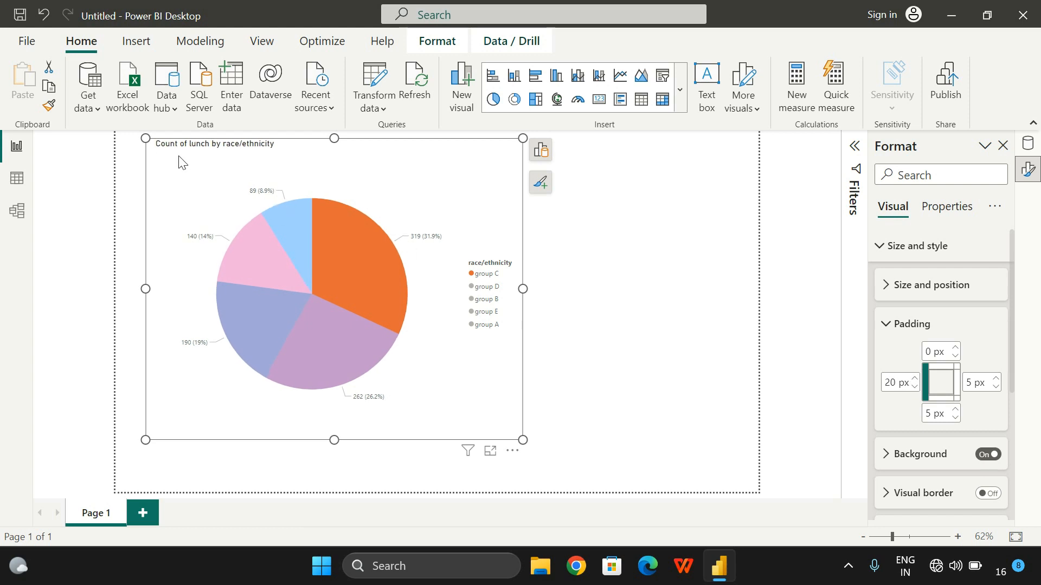
Step: Reduce the pie chart's left padding to 7 px
{"action": "left_click", "coordinate": [914, 388]}
{"action": "left_click", "coordinate": [914, 388]}
{"action": "left_click", "coordinate": [914, 388]}
{"action": "left_click", "coordinate": [914, 389]}
{"action": "left_click", "coordinate": [914, 389]}
{"action": "left_click", "coordinate": [914, 388]}
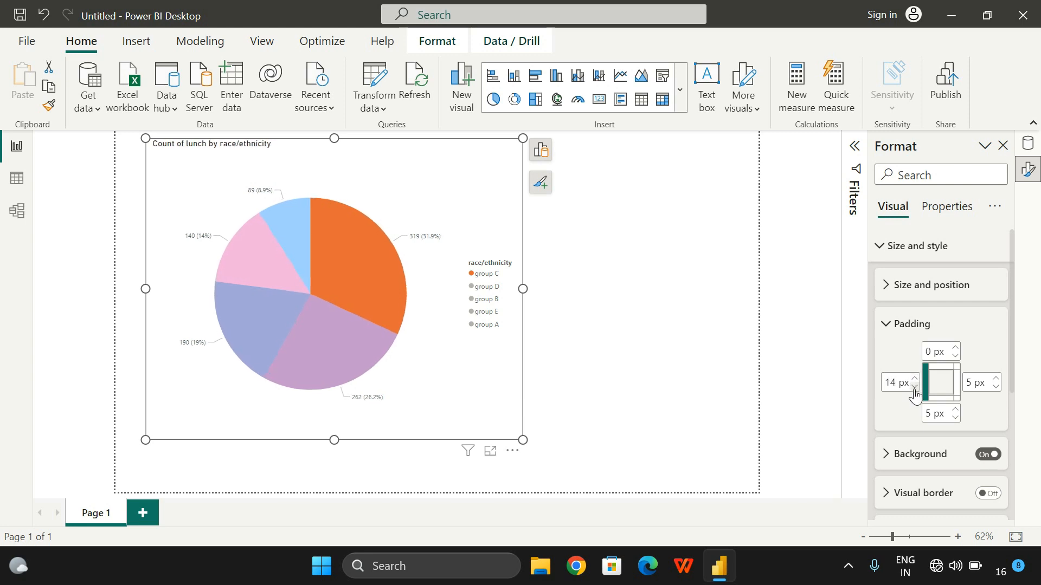
{"action": "left_click", "coordinate": [914, 388]}
{"action": "left_click", "coordinate": [915, 388]}
{"action": "left_click", "coordinate": [914, 388]}
{"action": "left_click", "coordinate": [915, 388]}
{"action": "left_click", "coordinate": [914, 388]}
{"action": "left_click", "coordinate": [914, 388]}
{"action": "left_click", "coordinate": [915, 389]}
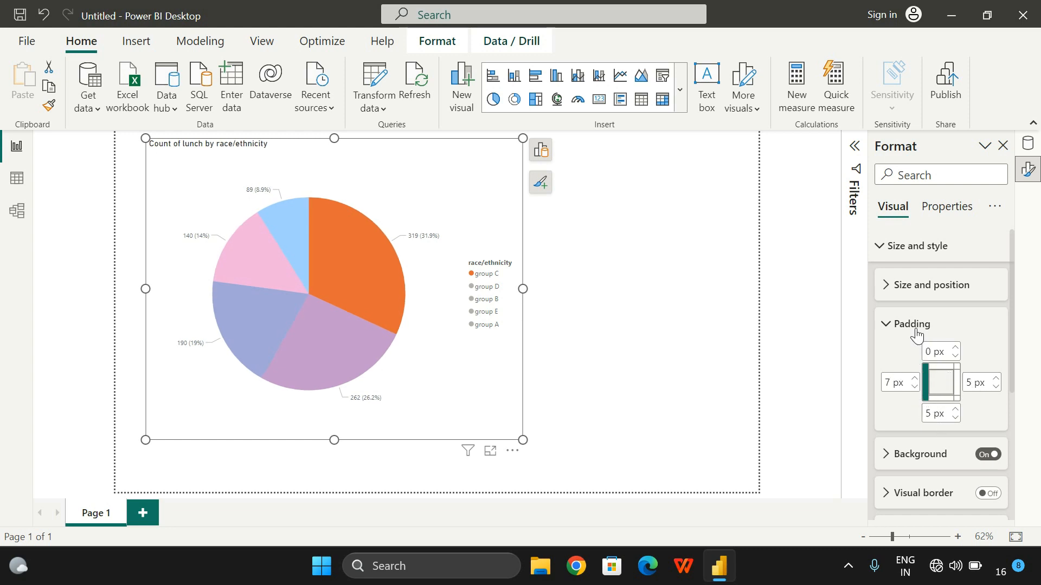
Step: Try an orange background color on the pie chart and return the background to white
{"action": "left_click", "coordinate": [886, 324]}
{"action": "left_click", "coordinate": [888, 364]}
{"action": "scroll", "coordinate": [895, 353], "scroll_direction": "down", "scroll_amount": 3}
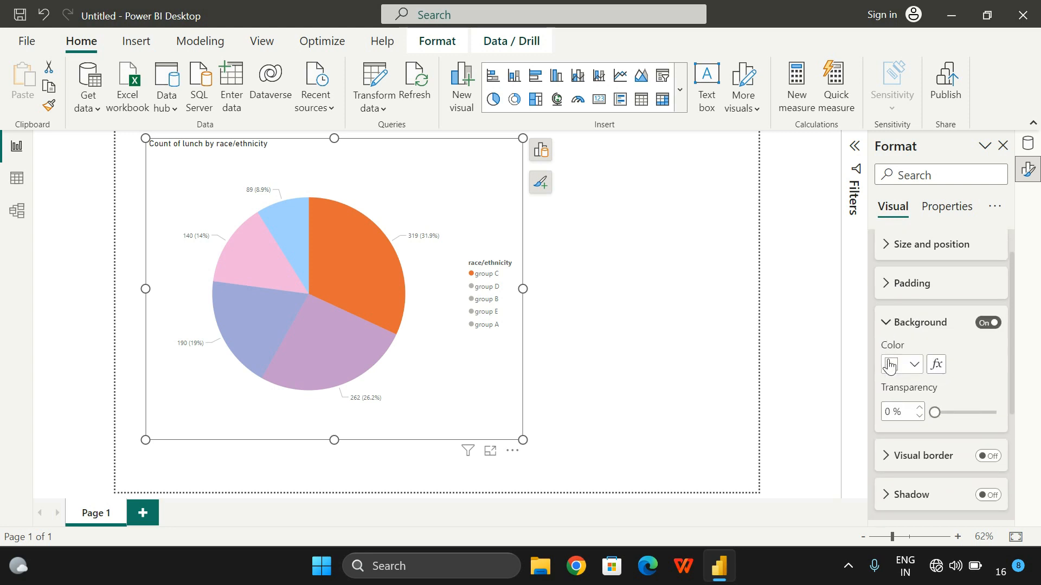
{"action": "left_click", "coordinate": [916, 320]}
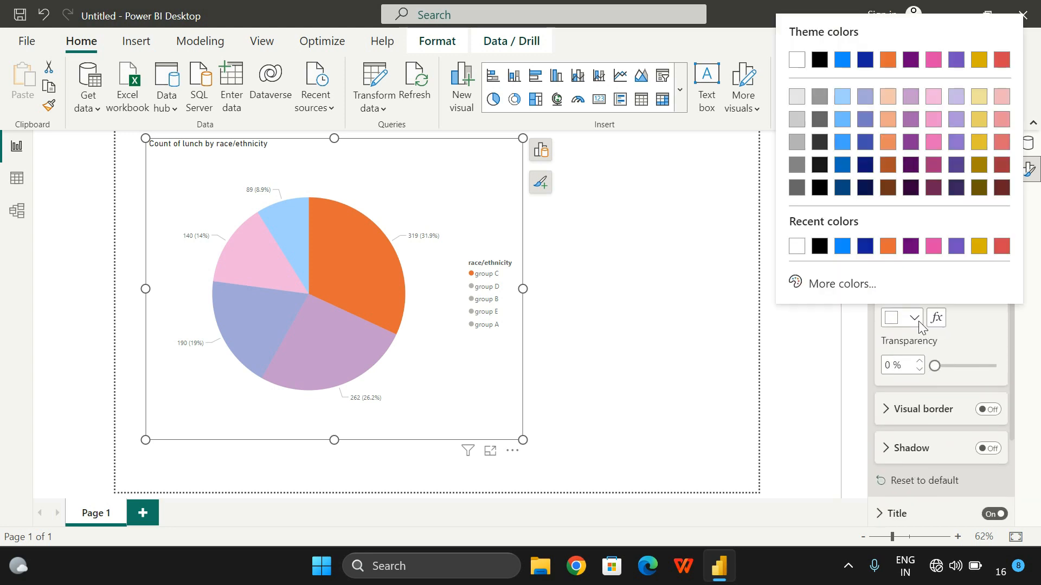
{"action": "left_click", "coordinate": [887, 246]}
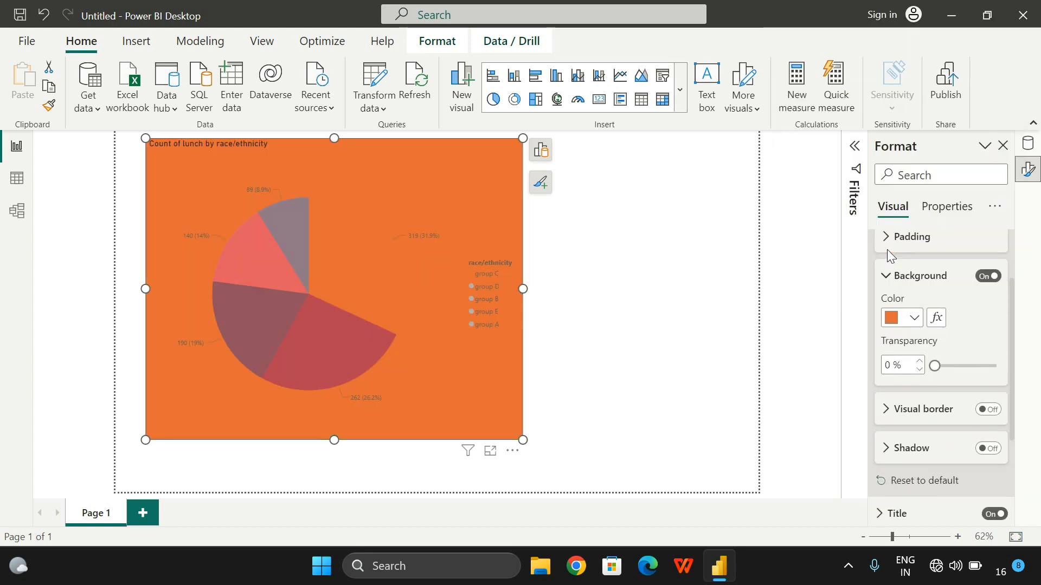
{"action": "left_click", "coordinate": [908, 319]}
{"action": "left_click", "coordinate": [822, 249]}
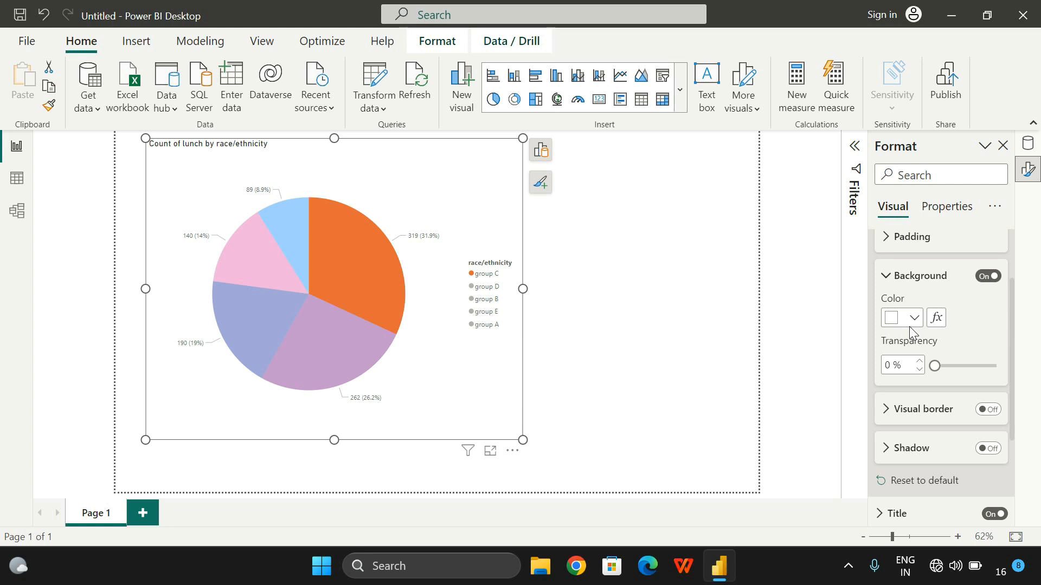
Step: Swap the background settings for the visual border settings, and reselect the whole chart to clear the group C slice highlight
{"action": "left_click", "coordinate": [889, 285]}
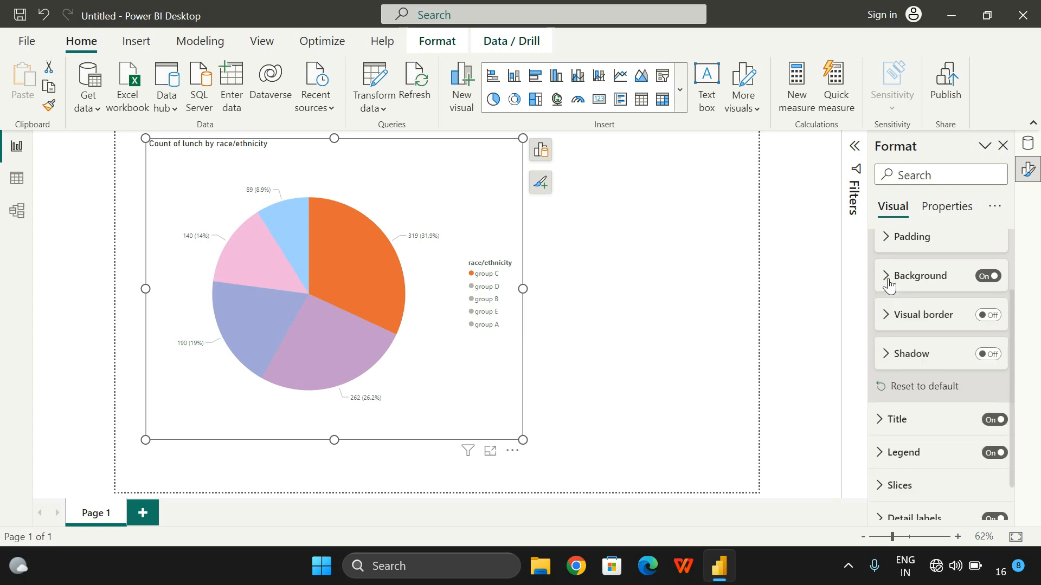
{"action": "left_click", "coordinate": [889, 319]}
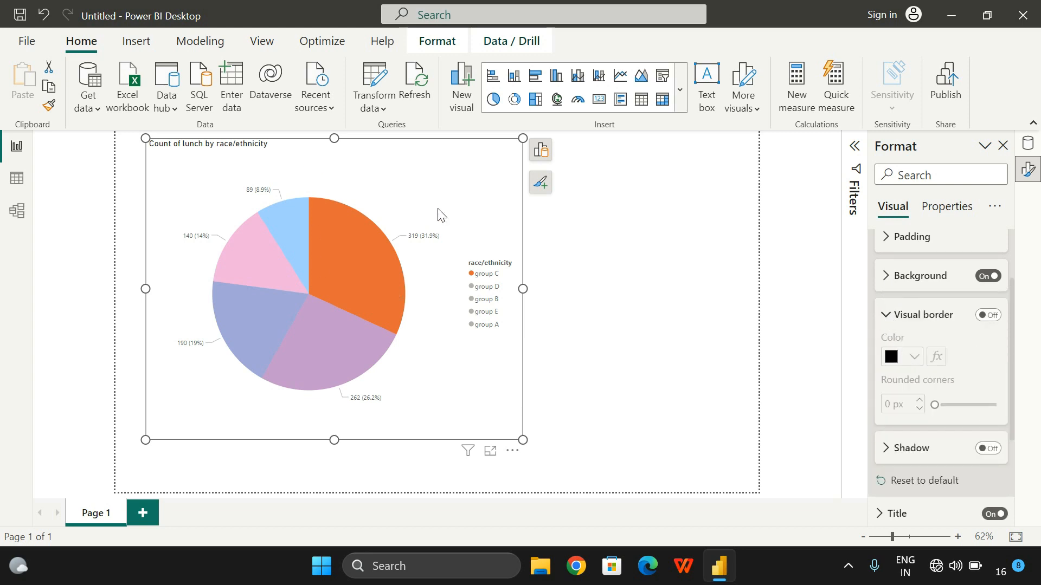
{"action": "left_click", "coordinate": [545, 234]}
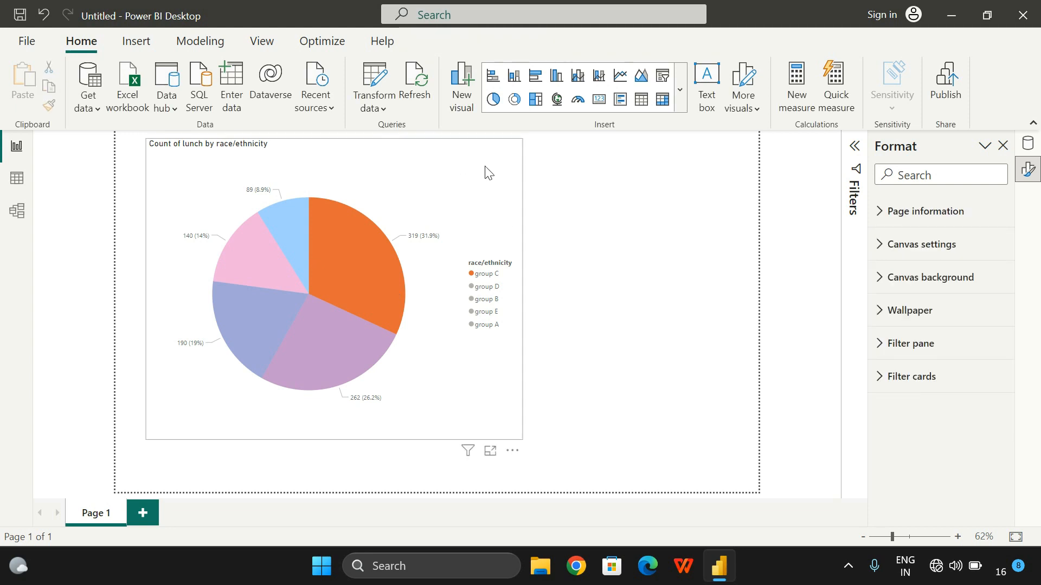
{"action": "left_click", "coordinate": [507, 162]}
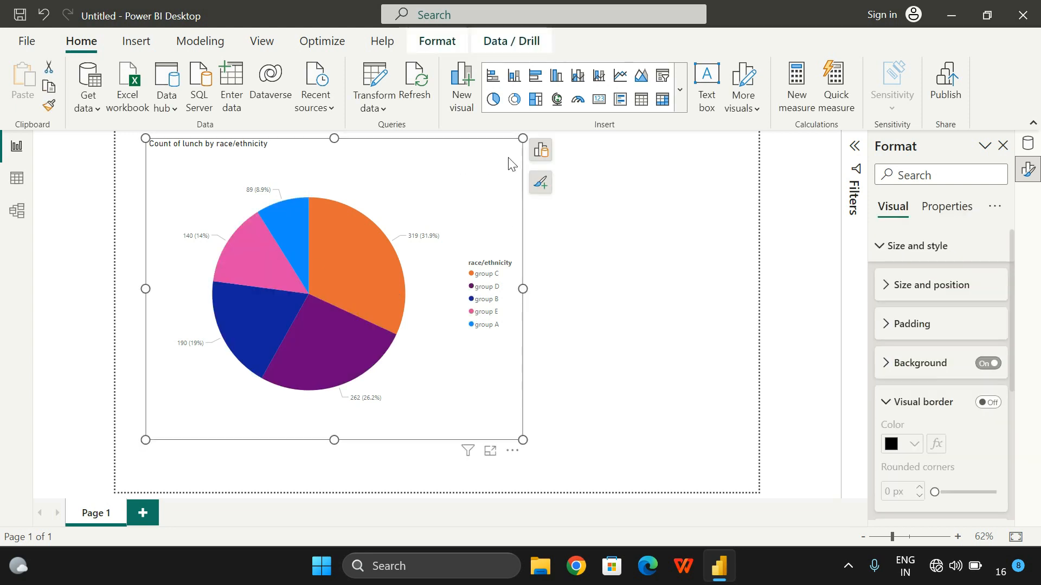
Step: Close the visual border settings and examine the chart's shadow color, offset and position options
{"action": "left_click", "coordinate": [890, 410]}
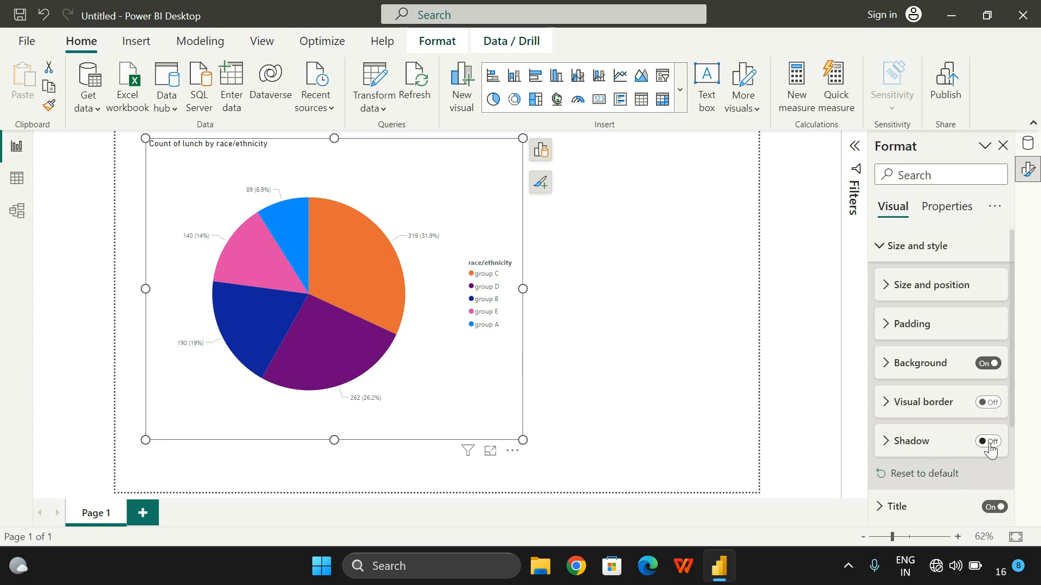
{"action": "left_click", "coordinate": [888, 450]}
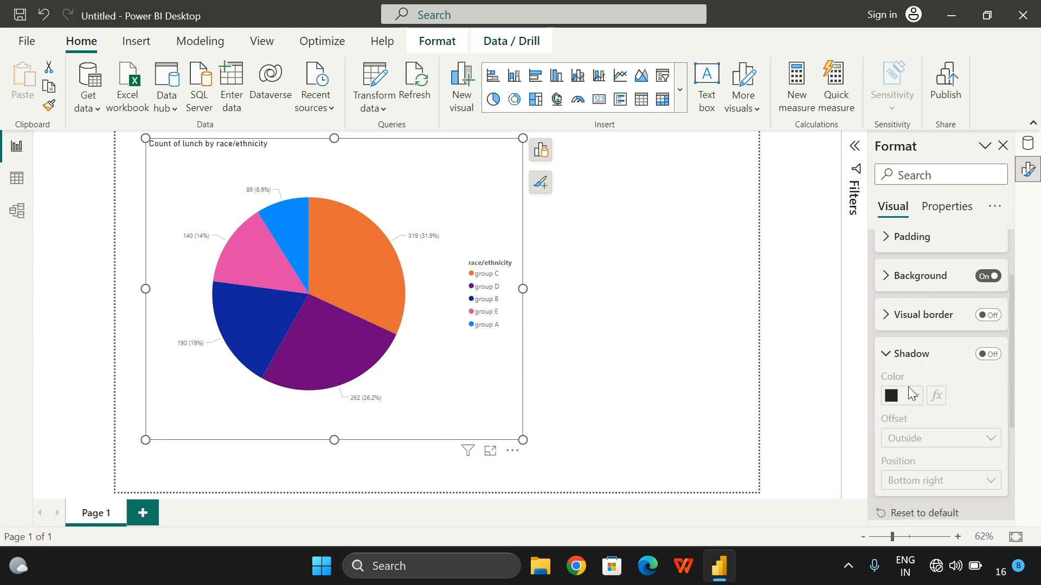
{"action": "left_click", "coordinate": [888, 363]}
{"action": "scroll", "coordinate": [892, 352], "scroll_direction": "up", "scroll_amount": 2}
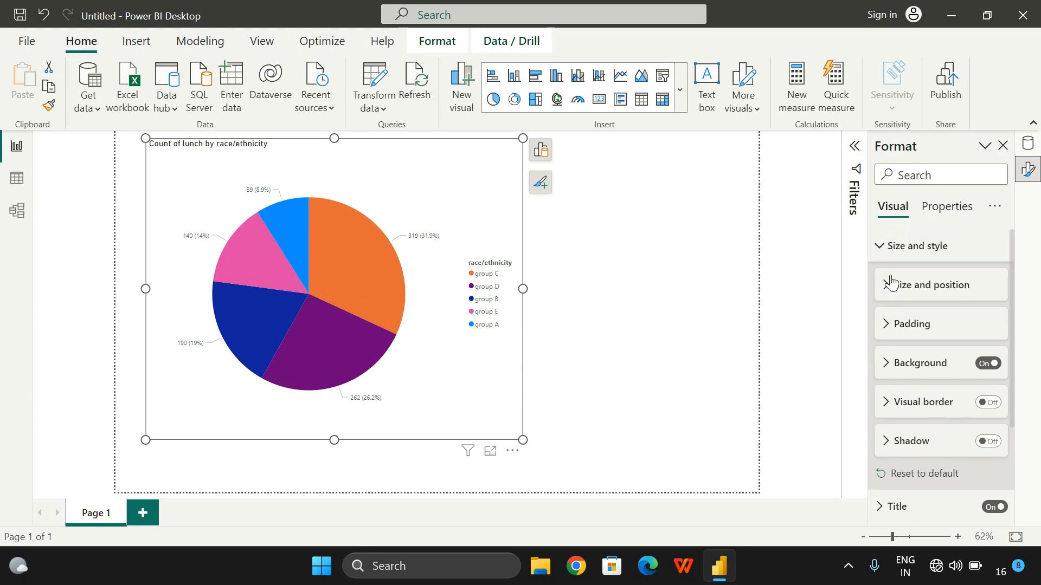
Step: Set the pie chart title's font to Arial Black at size 20
{"action": "left_click", "coordinate": [877, 249]}
{"action": "left_click", "coordinate": [878, 281]}
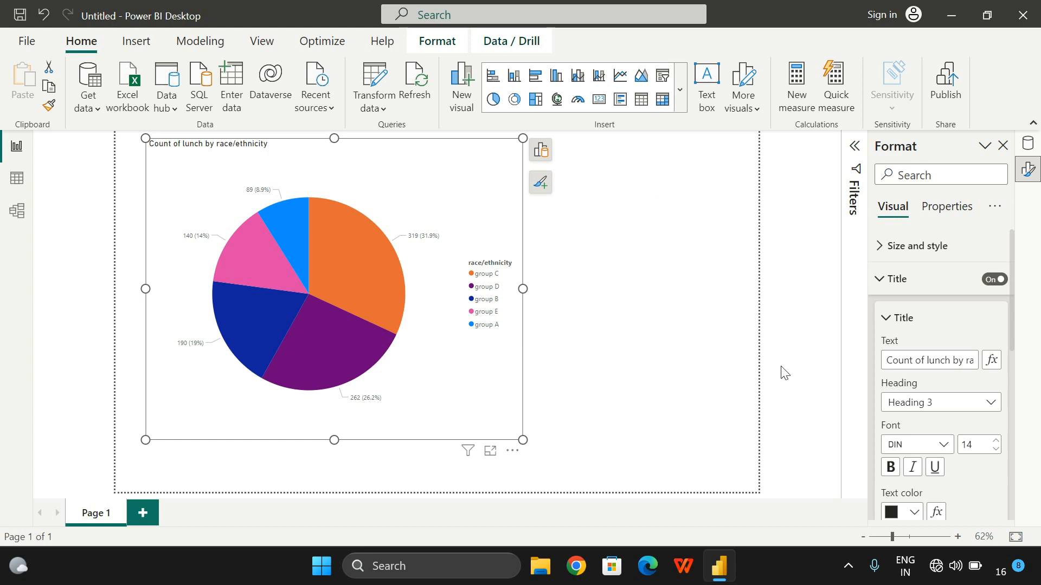
{"action": "scroll", "coordinate": [894, 398], "scroll_direction": "down", "scroll_amount": 1}
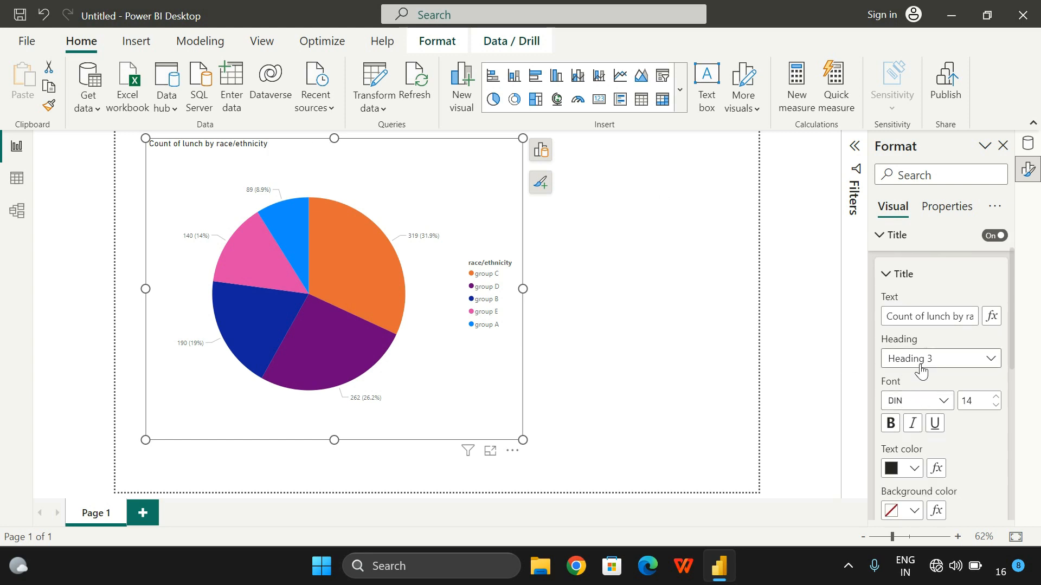
{"action": "left_click", "coordinate": [937, 401]}
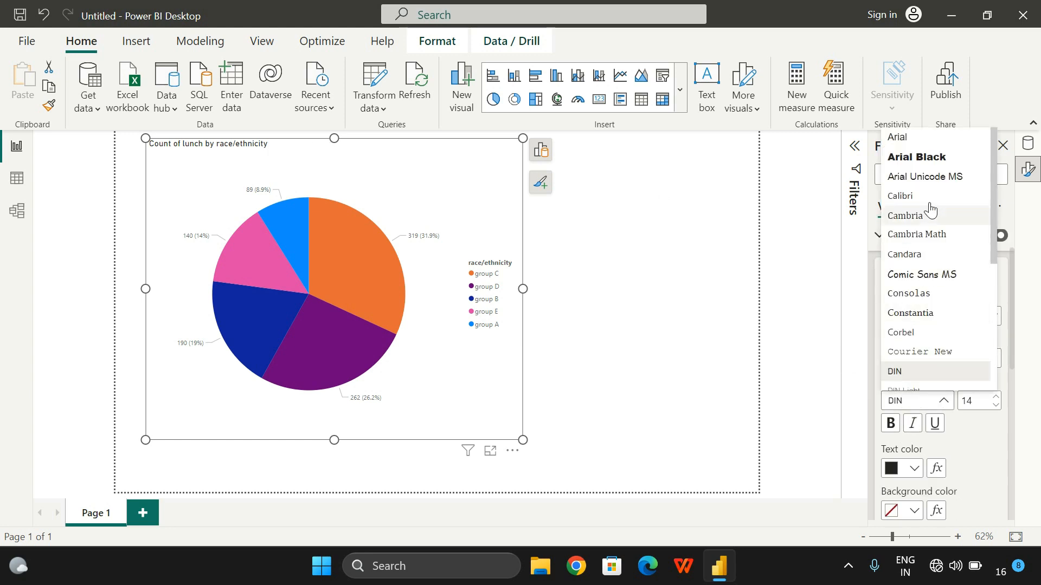
{"action": "left_click", "coordinate": [930, 162]}
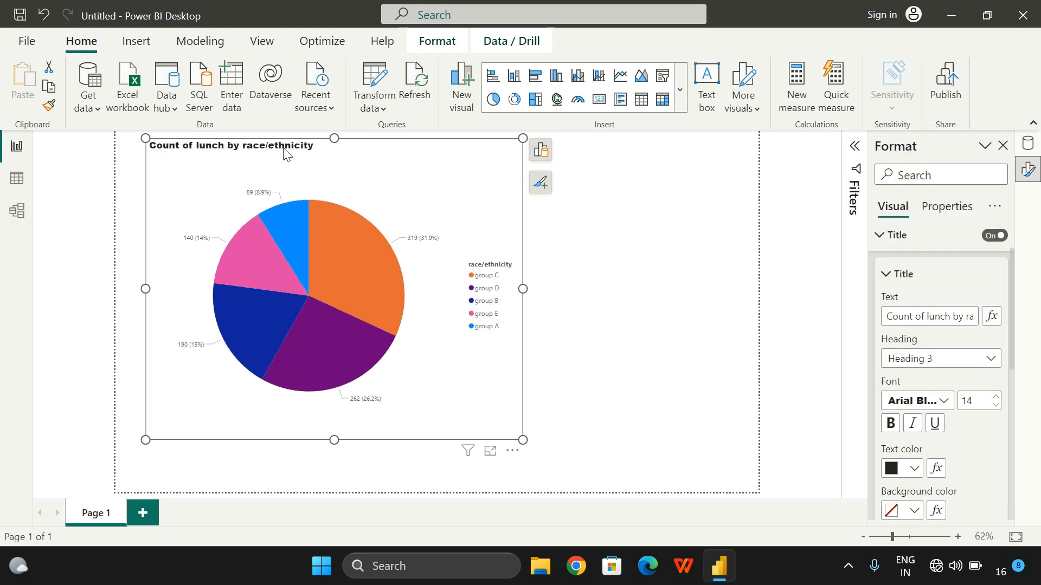
{"action": "left_click", "coordinate": [995, 397]}
{"action": "left_click", "coordinate": [995, 397]}
{"action": "left_click", "coordinate": [995, 397]}
{"action": "left_click", "coordinate": [995, 397]}
{"action": "left_click", "coordinate": [994, 397]}
{"action": "left_click", "coordinate": [995, 397]}
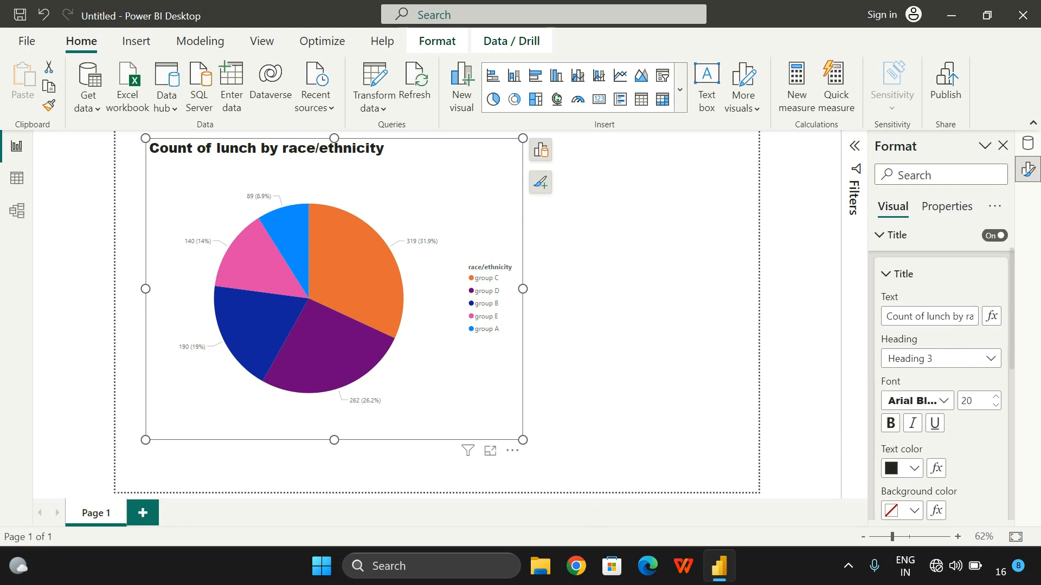
Step: Color the chart title's text pink and give the title a purple background
{"action": "scroll", "coordinate": [923, 387], "scroll_direction": "down", "scroll_amount": 3}
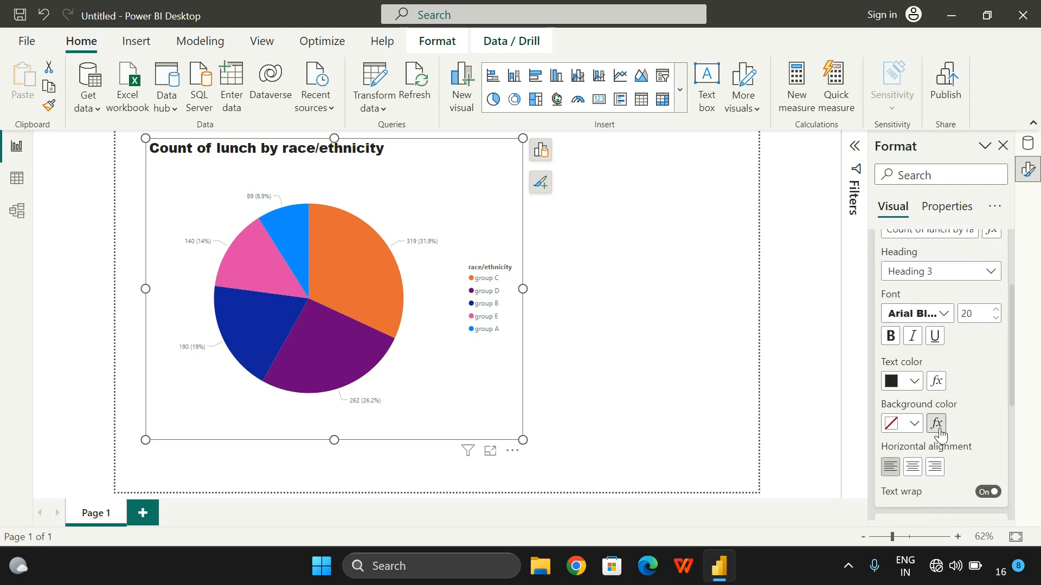
{"action": "left_click", "coordinate": [920, 384]}
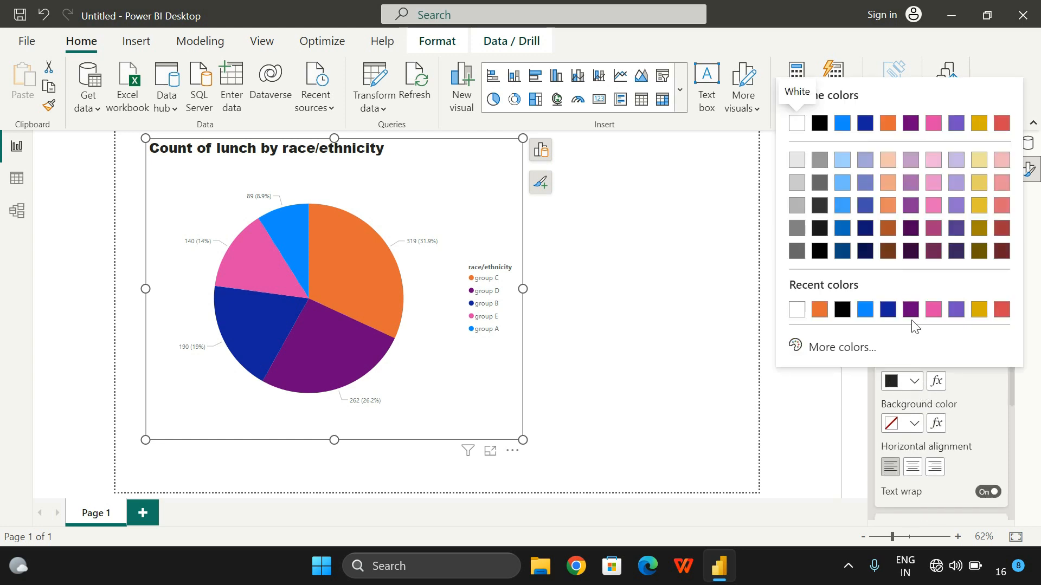
{"action": "left_click", "coordinate": [923, 309]}
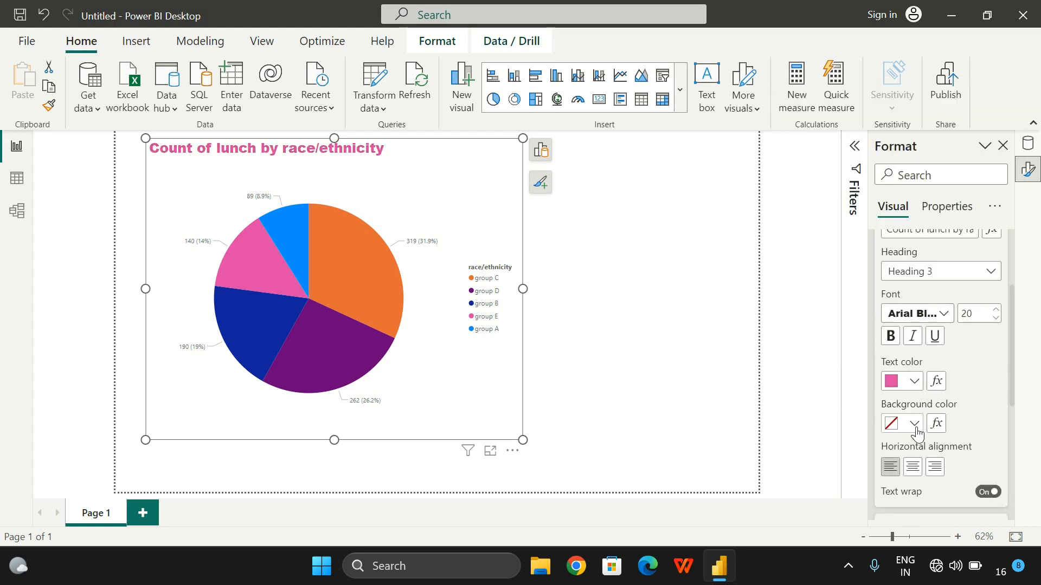
{"action": "left_click", "coordinate": [914, 423]}
{"action": "left_click", "coordinate": [940, 315]}
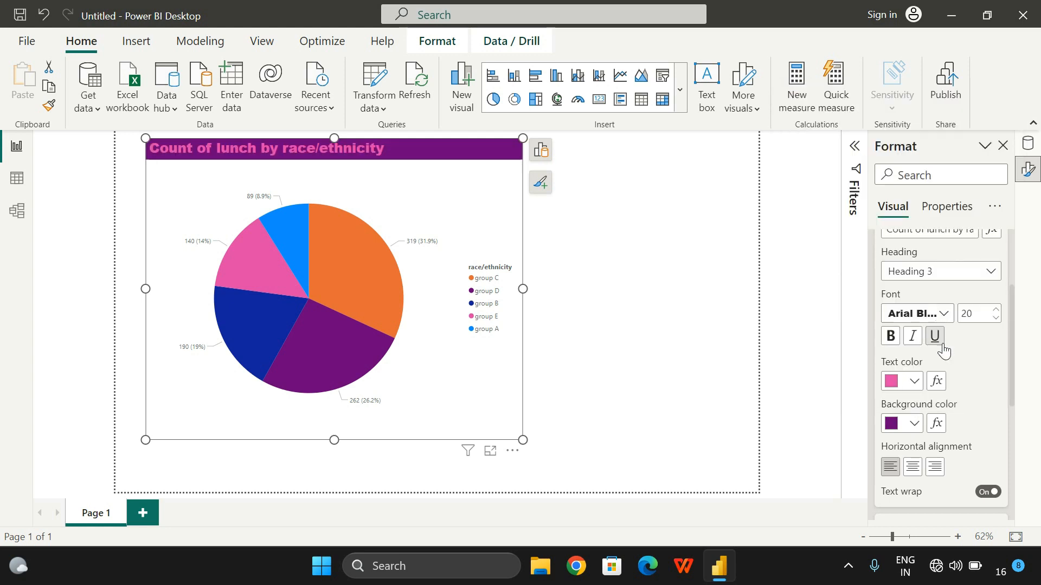
Step: Change the chart title's text color to yellow and center the title horizontally
{"action": "left_click", "coordinate": [922, 381]}
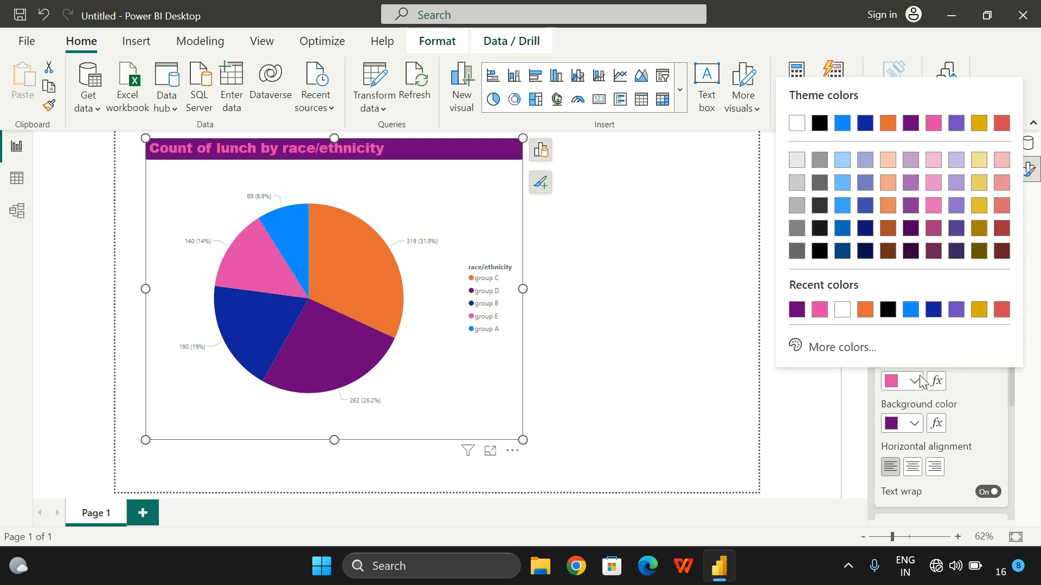
{"action": "left_click", "coordinate": [975, 211]}
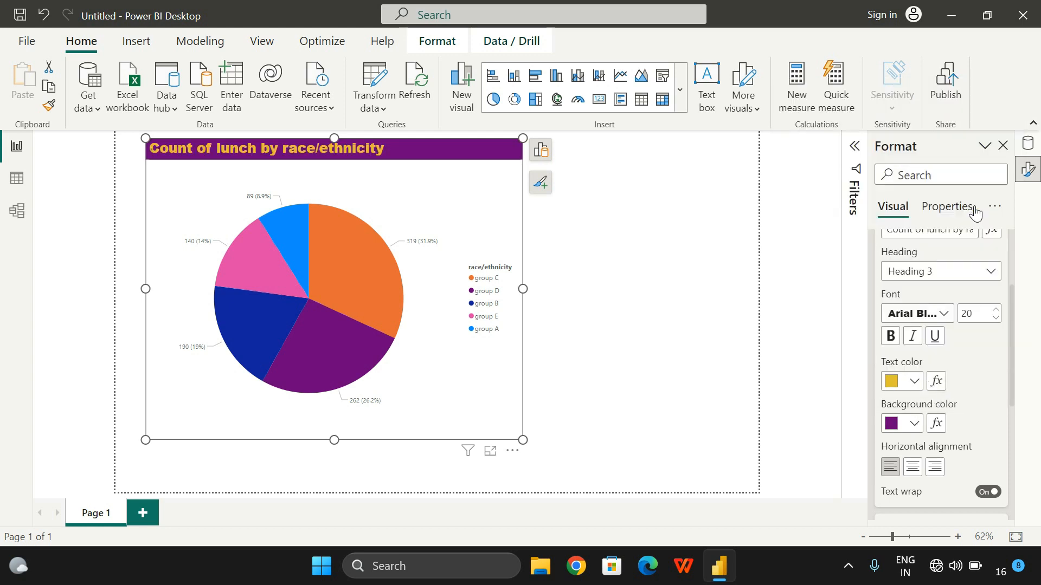
{"action": "left_click", "coordinate": [914, 469]}
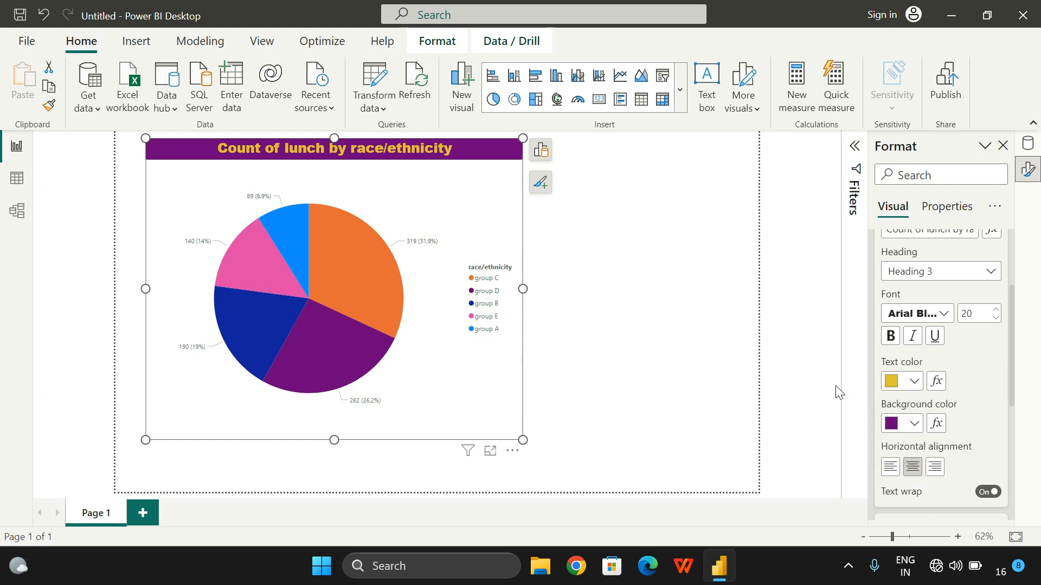
Step: Move the pie chart's legend to the Bottom right position
{"action": "scroll", "coordinate": [911, 358], "scroll_direction": "up", "scroll_amount": 3}
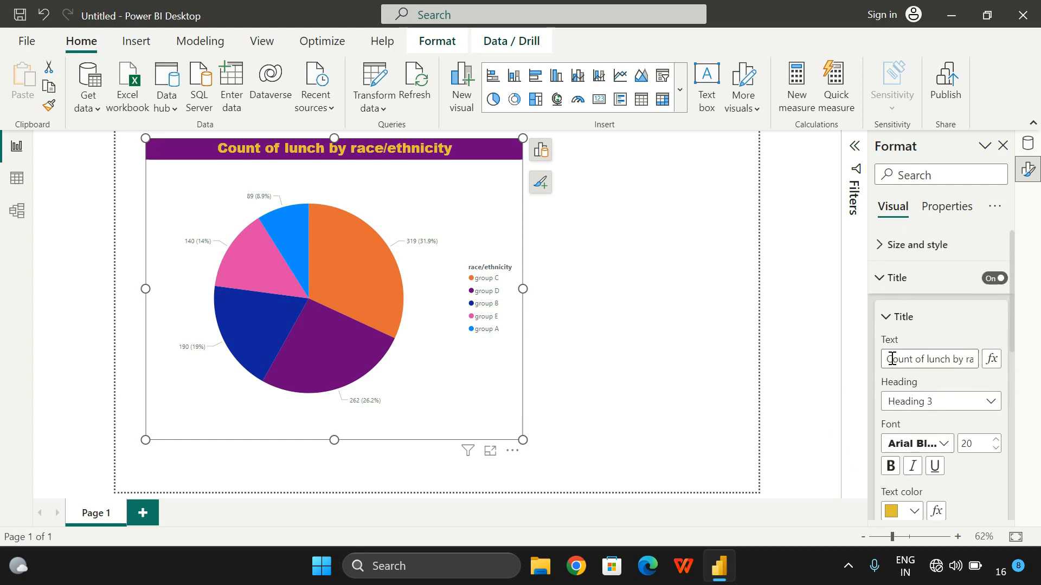
{"action": "left_click", "coordinate": [882, 281]}
{"action": "left_click", "coordinate": [880, 314]}
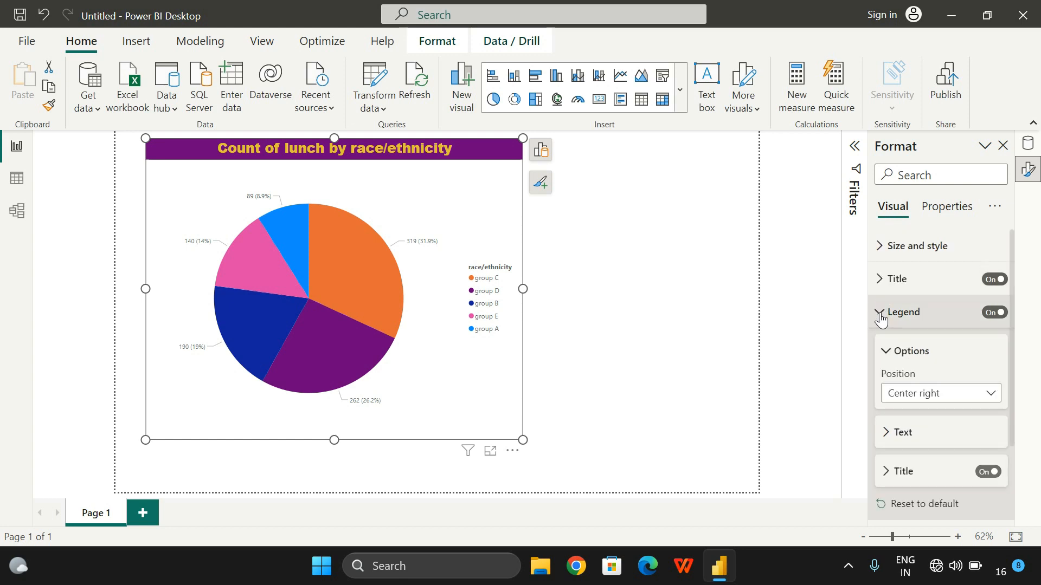
{"action": "scroll", "coordinate": [915, 365], "scroll_direction": "down", "scroll_amount": 1}
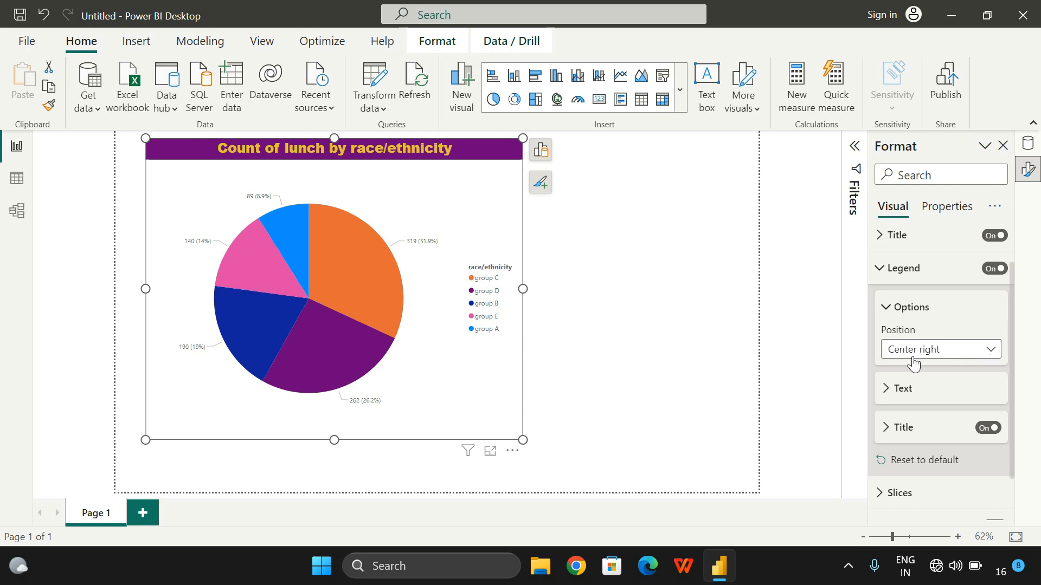
{"action": "left_click", "coordinate": [989, 352]}
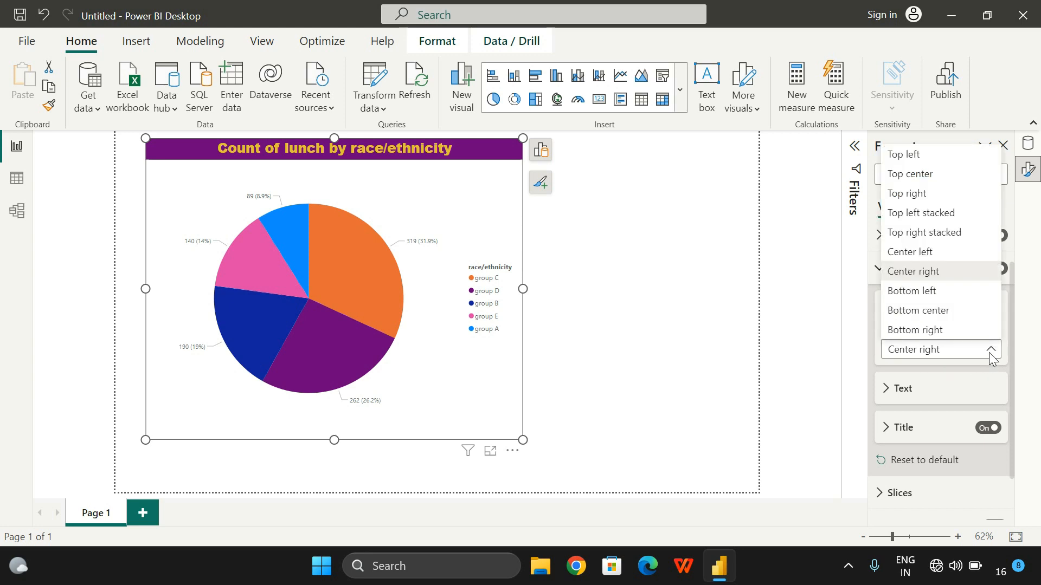
{"action": "left_click", "coordinate": [936, 331]}
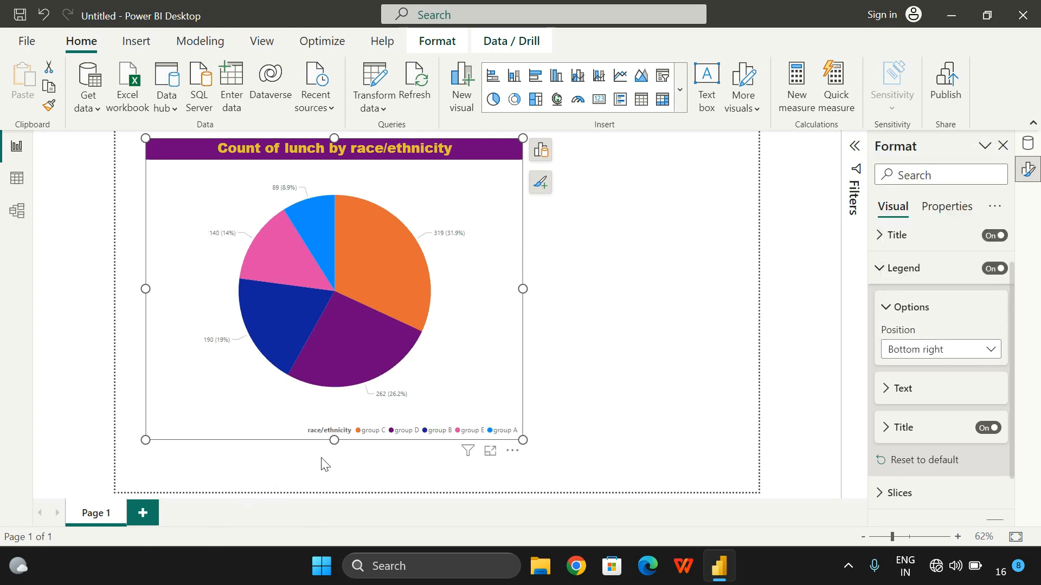
Step: Try the pie chart's legend at Bottom center, and set its position to Top center
{"action": "left_click", "coordinate": [990, 350]}
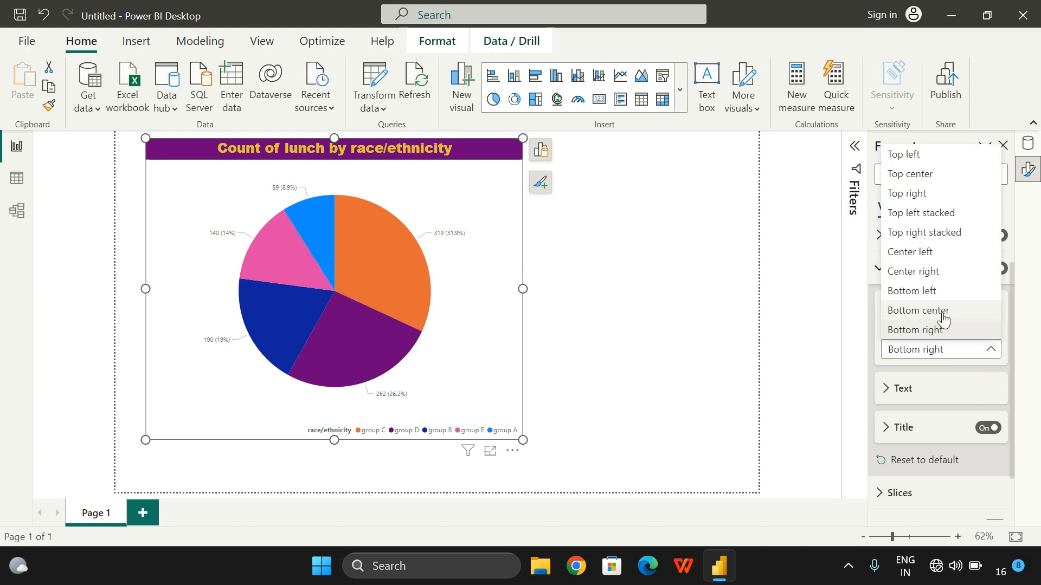
{"action": "left_click", "coordinate": [943, 316]}
{"action": "left_click", "coordinate": [990, 352]}
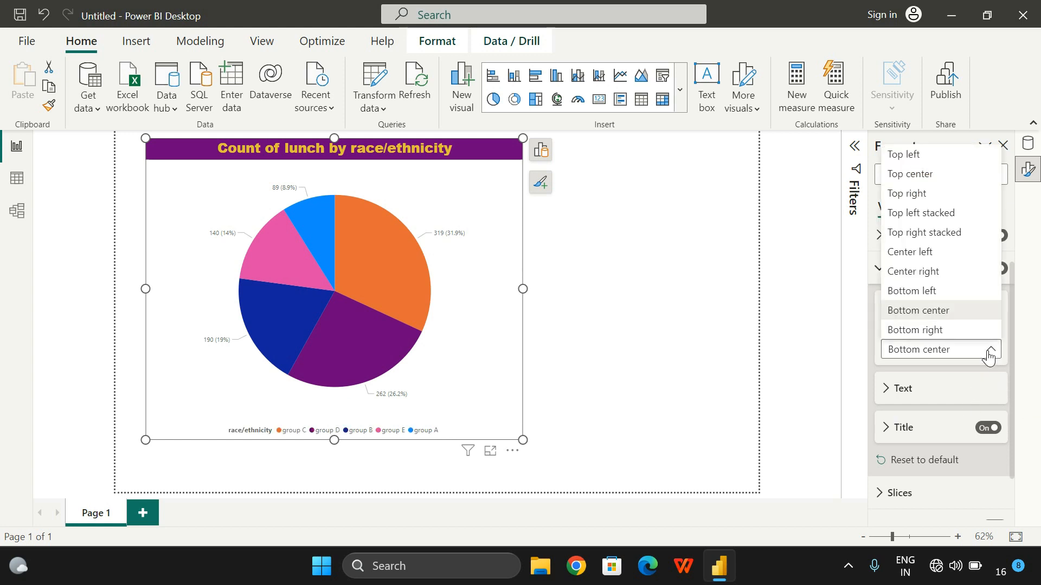
{"action": "left_click", "coordinate": [925, 173]}
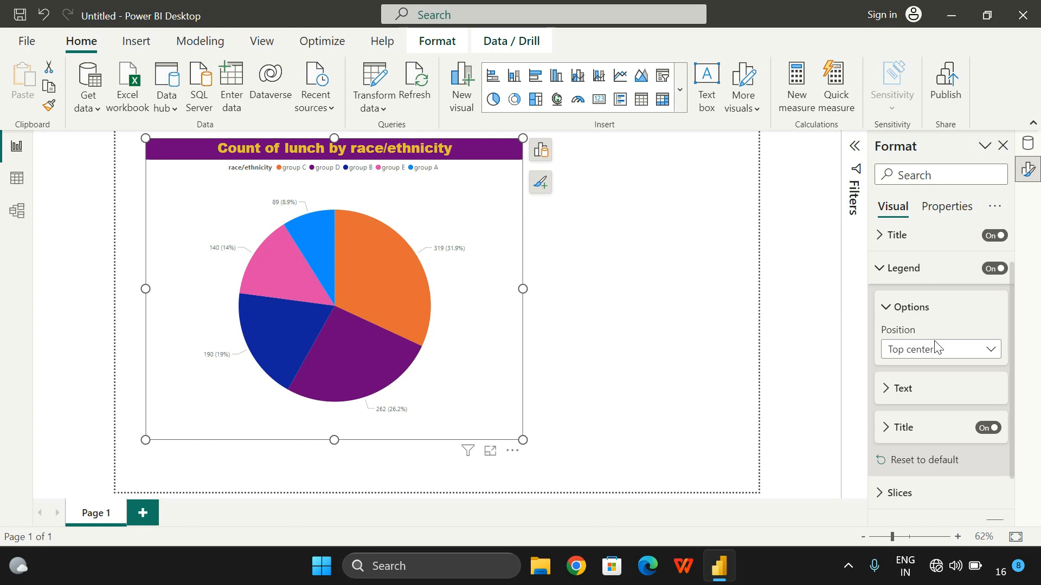
{"action": "left_click", "coordinate": [884, 309]}
Step: Set the font size of the pie chart's legend text to 16
{"action": "left_click", "coordinate": [886, 347]}
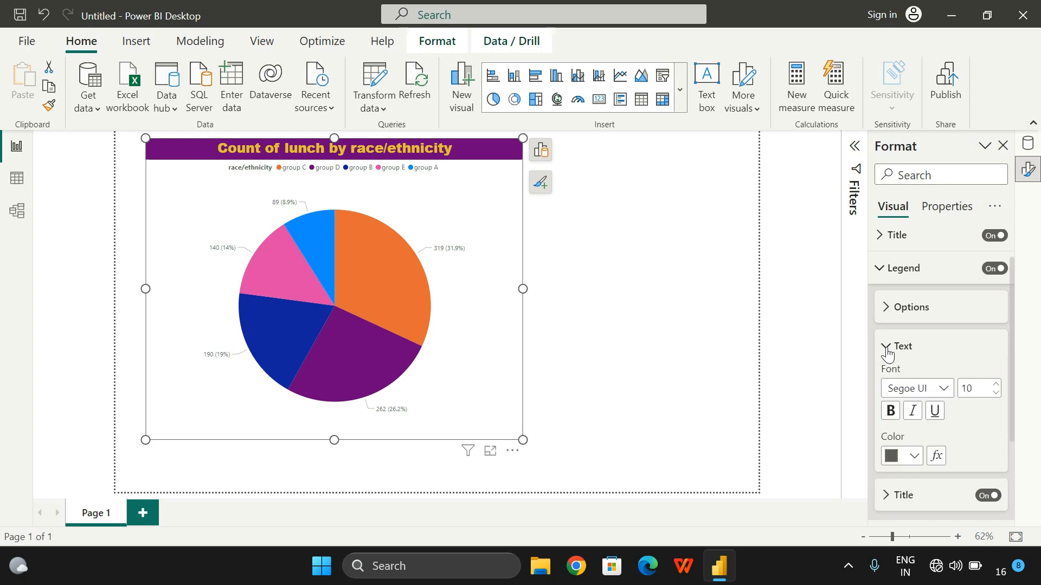
{"action": "left_click", "coordinate": [995, 386]}
{"action": "left_click", "coordinate": [995, 386]}
{"action": "left_click", "coordinate": [995, 386]}
{"action": "left_click", "coordinate": [995, 386]}
{"action": "left_click", "coordinate": [996, 386]}
{"action": "left_click", "coordinate": [995, 386]}
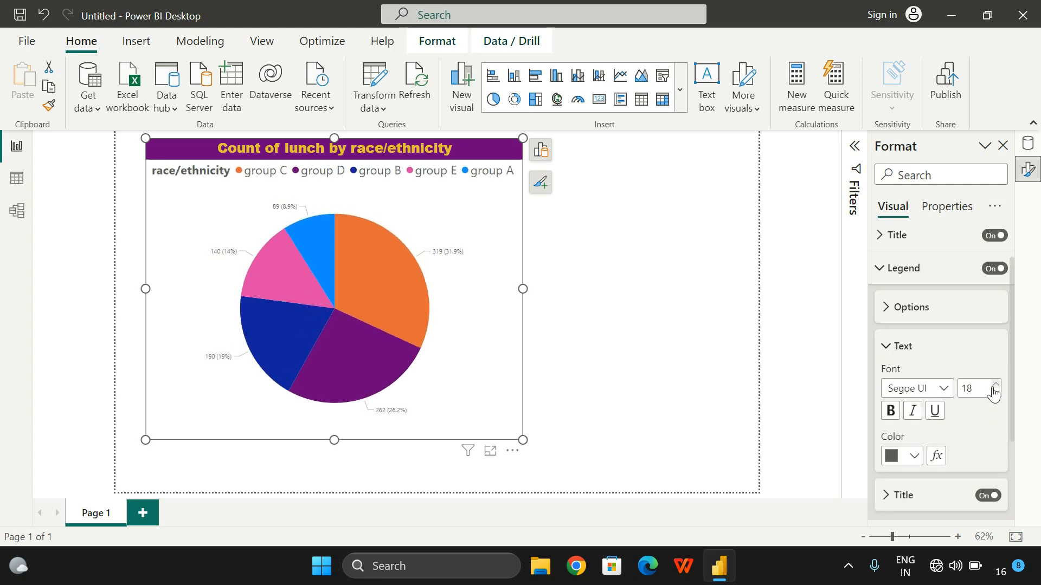
{"action": "left_click", "coordinate": [996, 386]}
{"action": "left_click", "coordinate": [995, 393]}
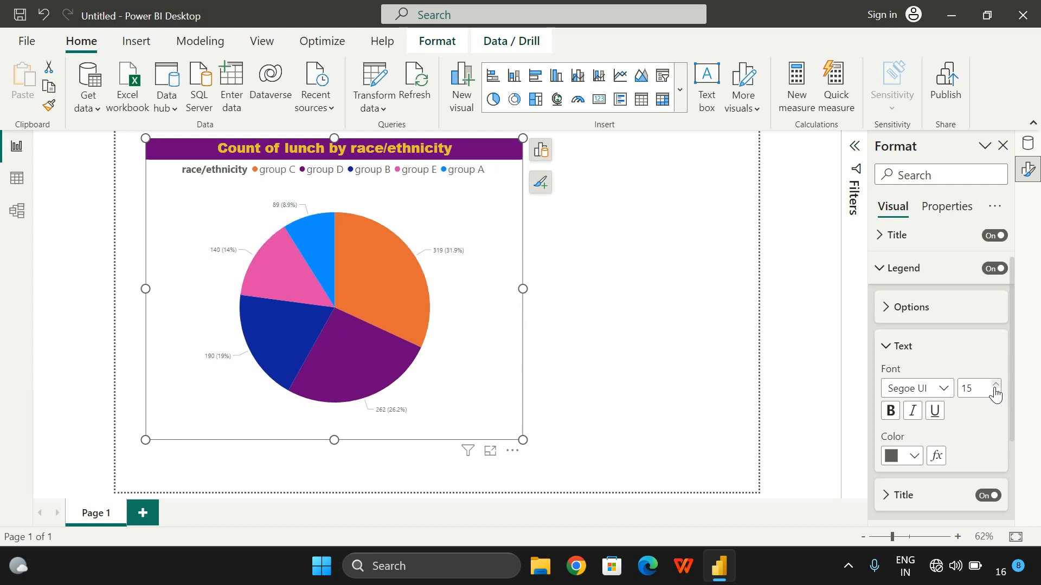
{"action": "left_click", "coordinate": [995, 392]}
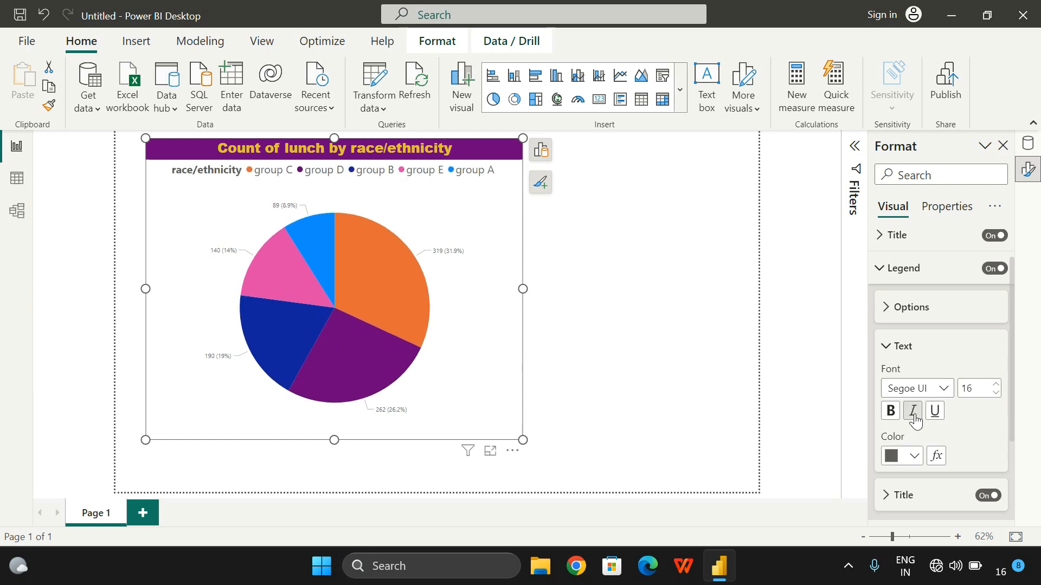
Step: Color the pie chart's legend text black
{"action": "left_click", "coordinate": [912, 457]}
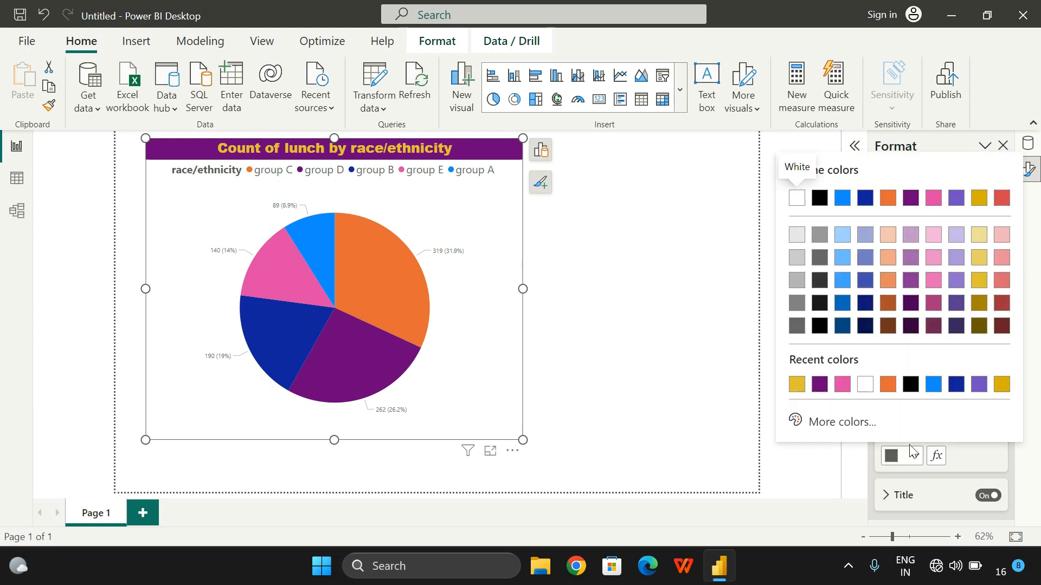
{"action": "left_click", "coordinate": [911, 384]}
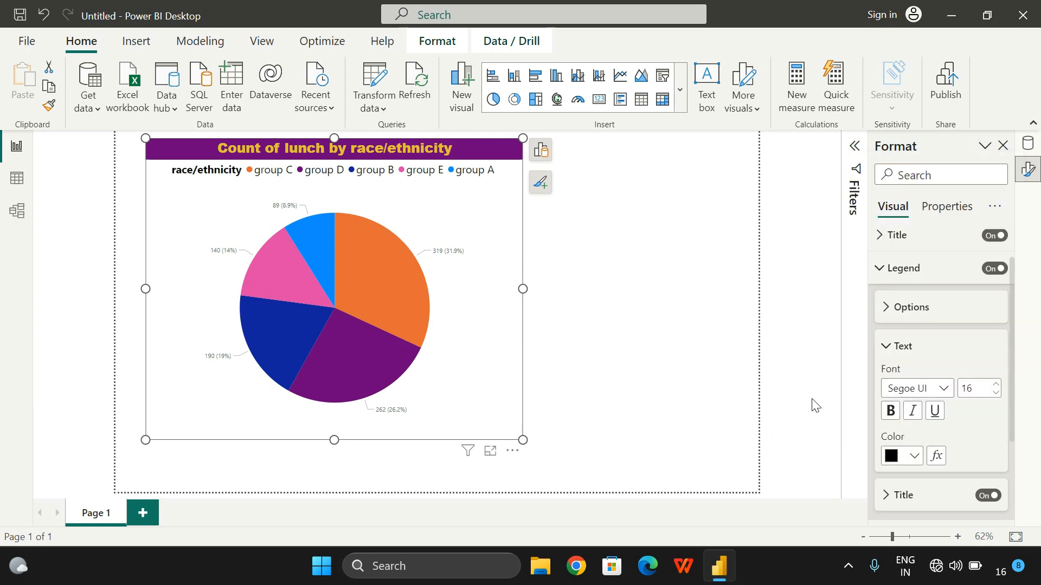
{"action": "left_click", "coordinate": [734, 405]}
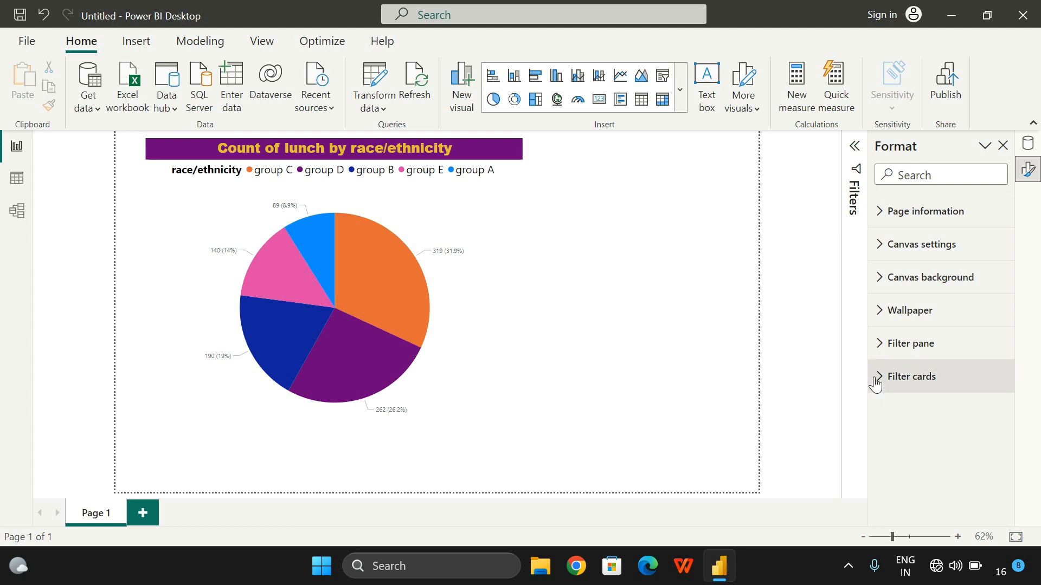
Step: Clear the race/ethnicity title text from the pie chart's legend
{"action": "left_click", "coordinate": [379, 209]}
{"action": "scroll", "coordinate": [903, 379], "scroll_direction": "down", "scroll_amount": 1}
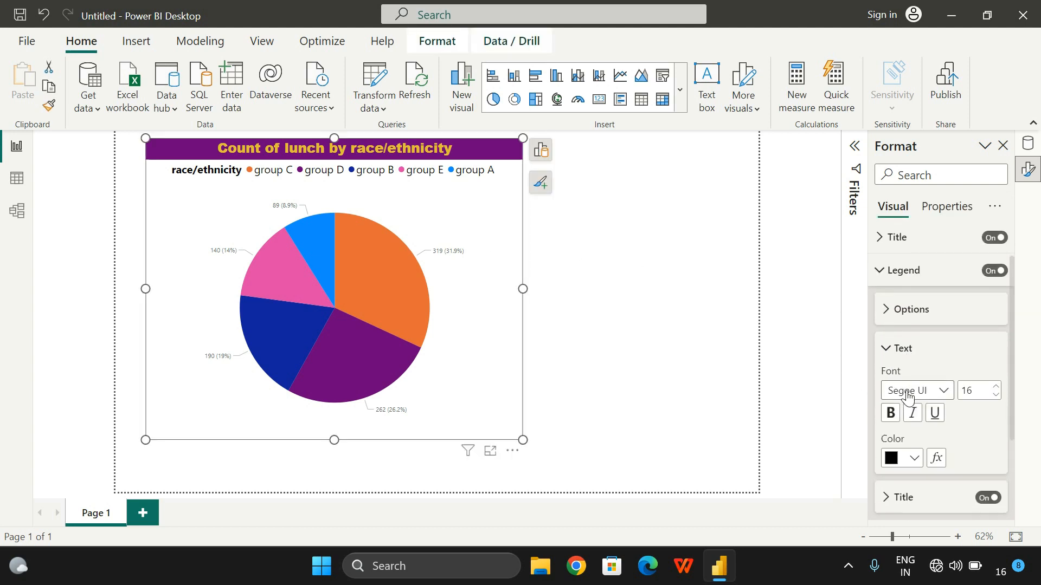
{"action": "left_click", "coordinate": [886, 347]}
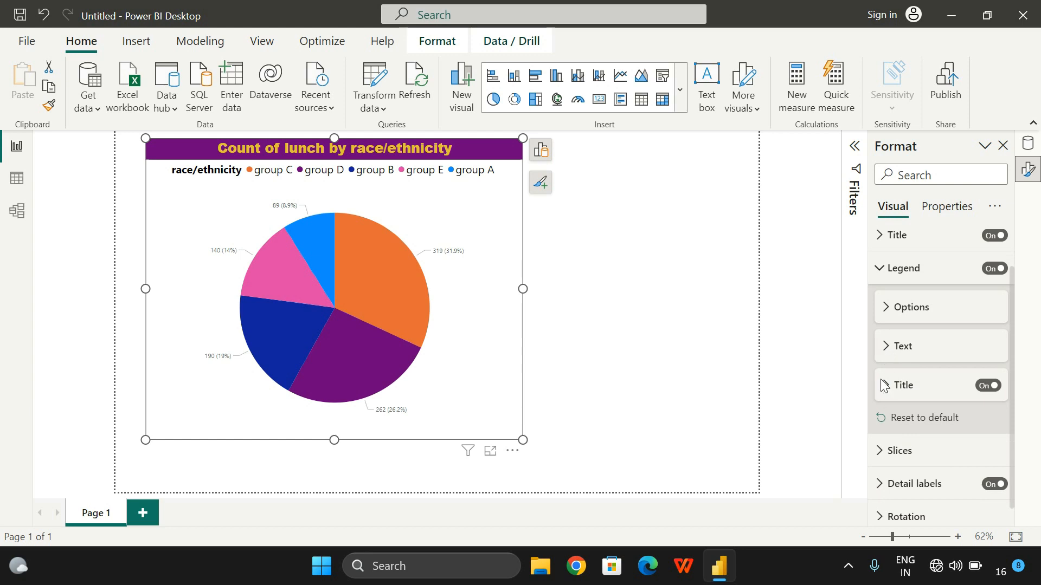
{"action": "left_click", "coordinate": [884, 386]}
{"action": "scroll", "coordinate": [906, 372], "scroll_direction": "down", "scroll_amount": 1}
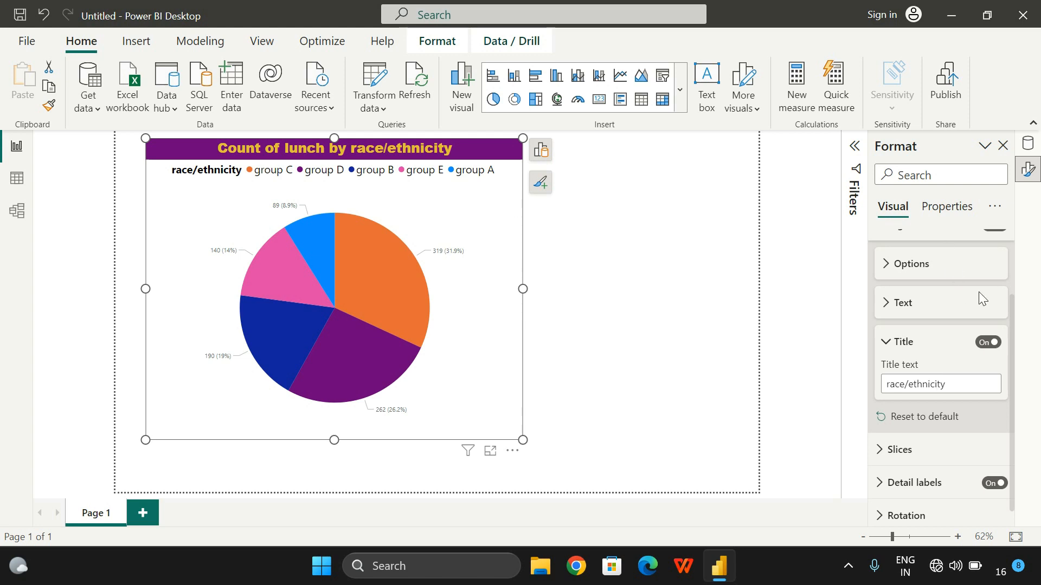
{"action": "scroll", "coordinate": [976, 296], "scroll_direction": "up", "scroll_amount": 1}
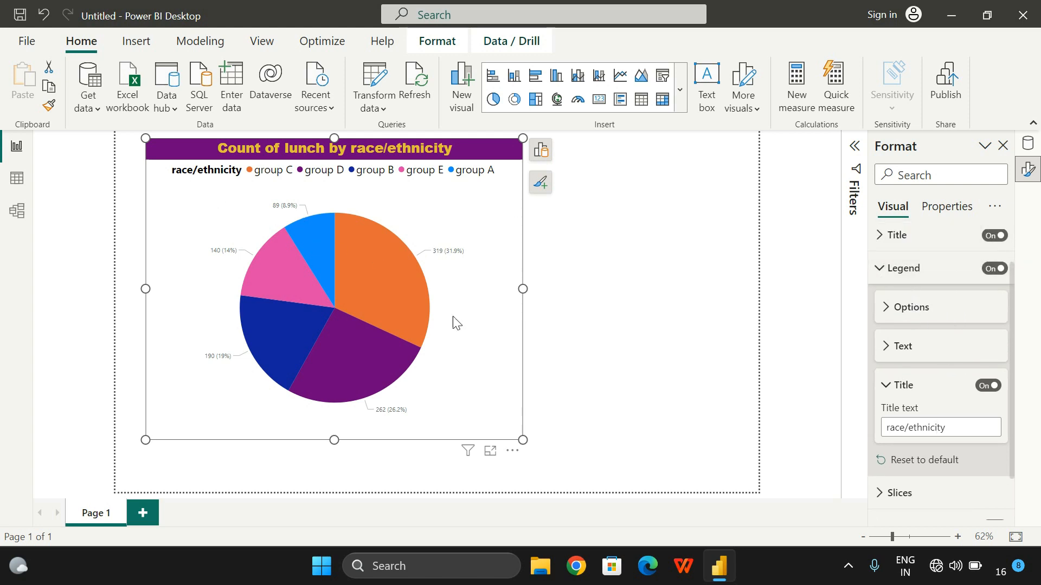
{"action": "left_click", "coordinate": [968, 432]}
{"action": "left_click_drag", "start_coordinate": [974, 432], "coordinate": [775, 432]}
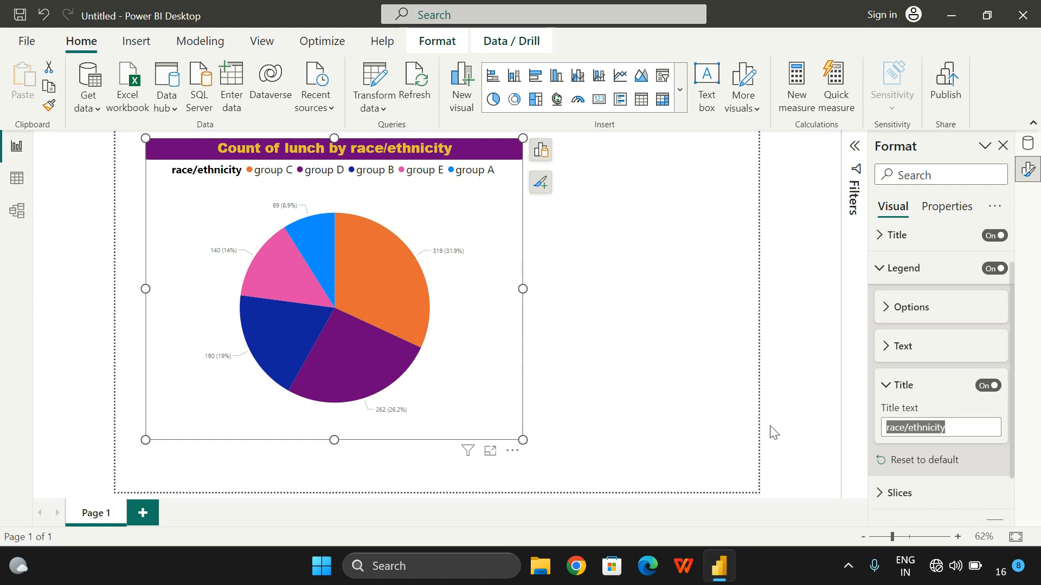
{"action": "key", "text": "BackSpace"}
{"action": "left_click", "coordinate": [829, 417]}
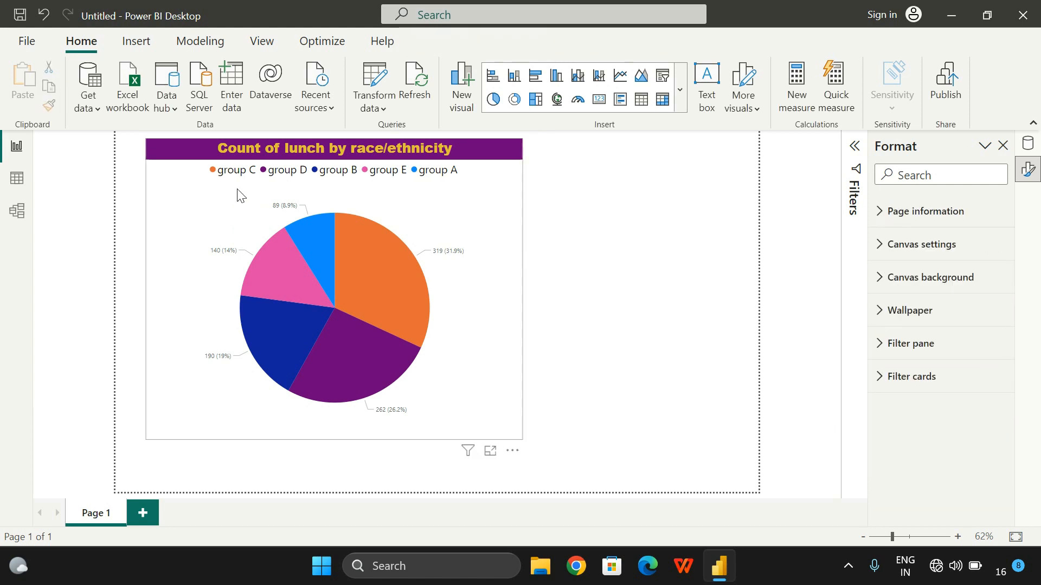
Step: Try pink and white on the pie chart's group C slice, and set it back to orange
{"action": "left_click", "coordinate": [457, 269]}
{"action": "left_click", "coordinate": [878, 312]}
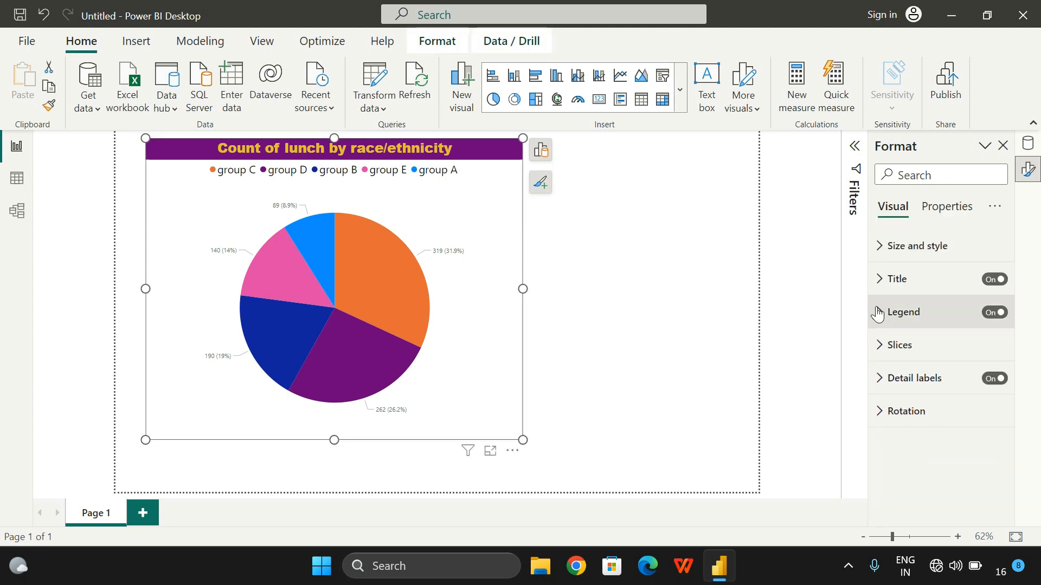
{"action": "left_click", "coordinate": [879, 345]}
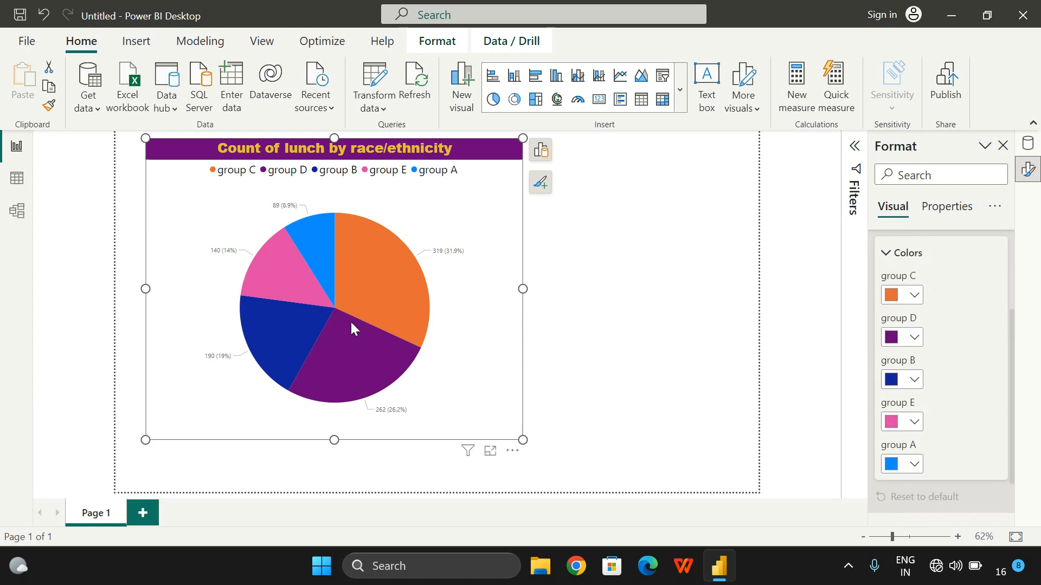
{"action": "mouse_move", "coordinate": [379, 273]}
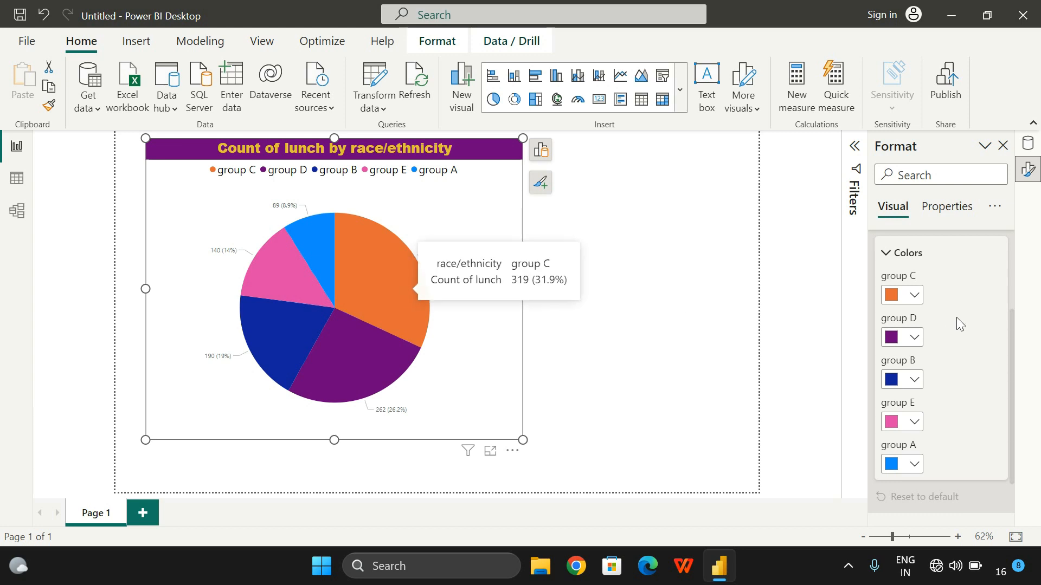
{"action": "left_click", "coordinate": [915, 297]}
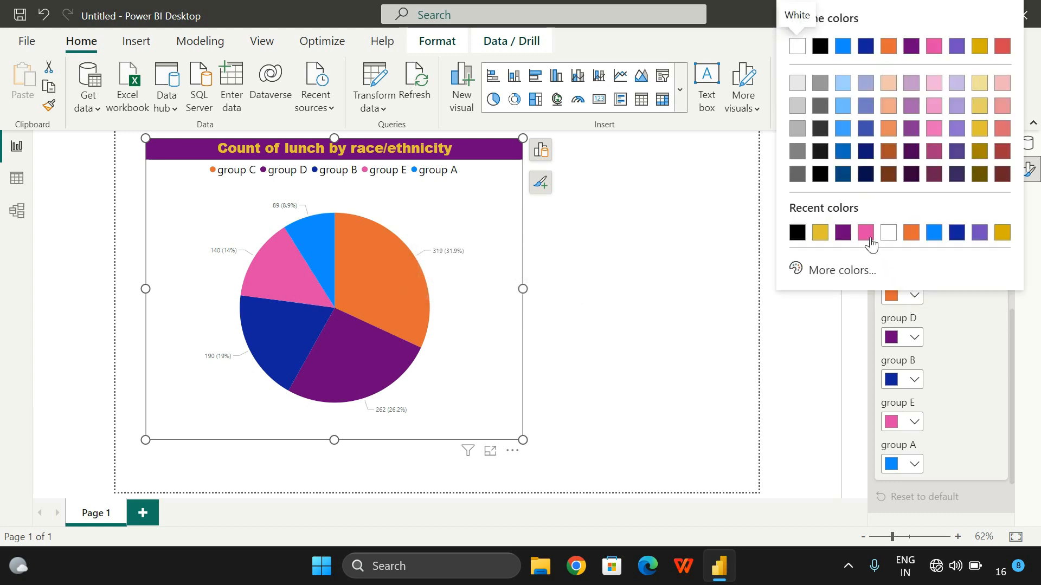
{"action": "left_click", "coordinate": [865, 232]}
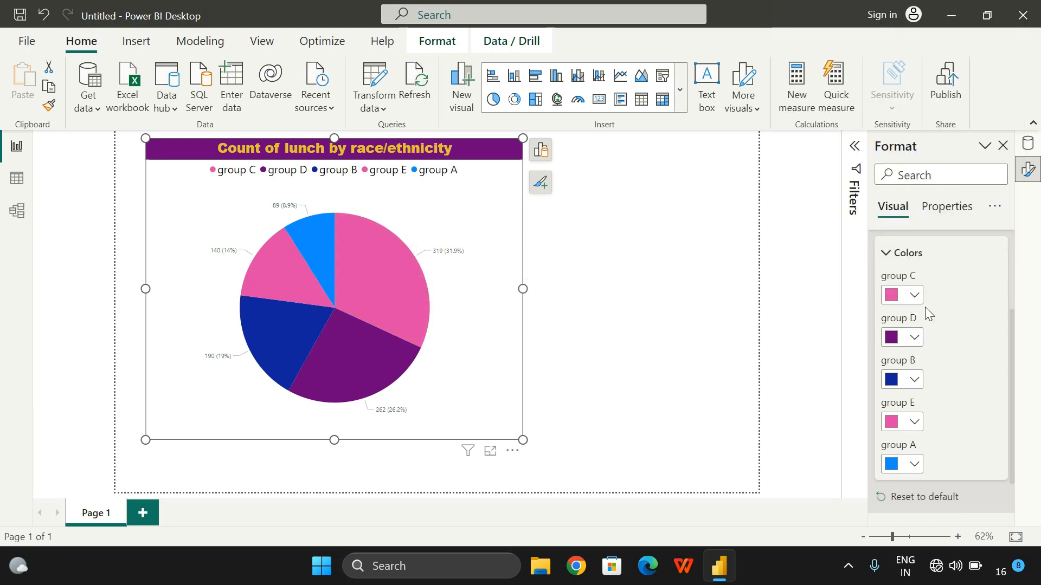
{"action": "left_click", "coordinate": [916, 295]}
{"action": "left_click", "coordinate": [889, 233]}
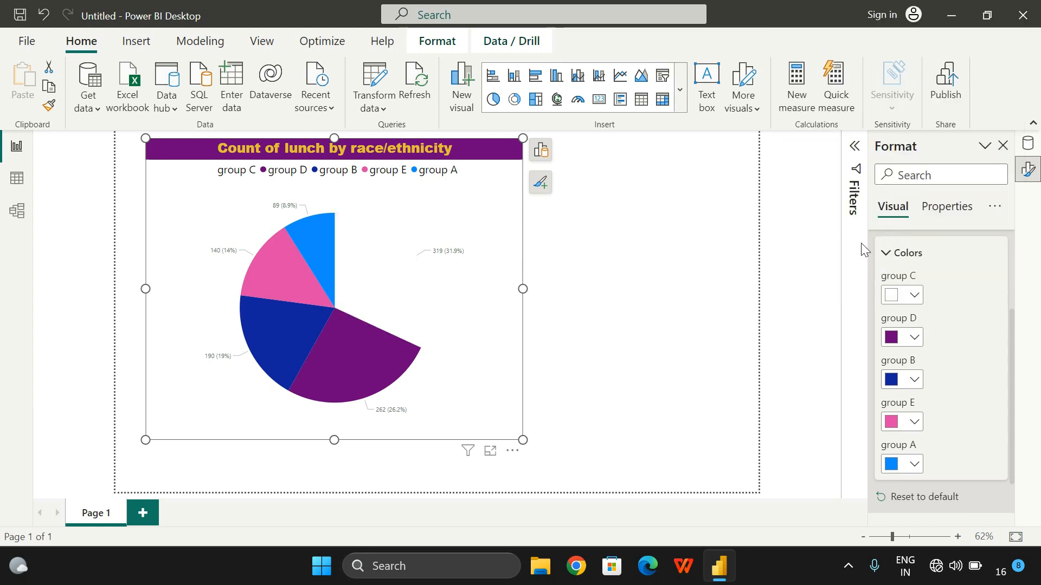
{"action": "left_click", "coordinate": [919, 297]}
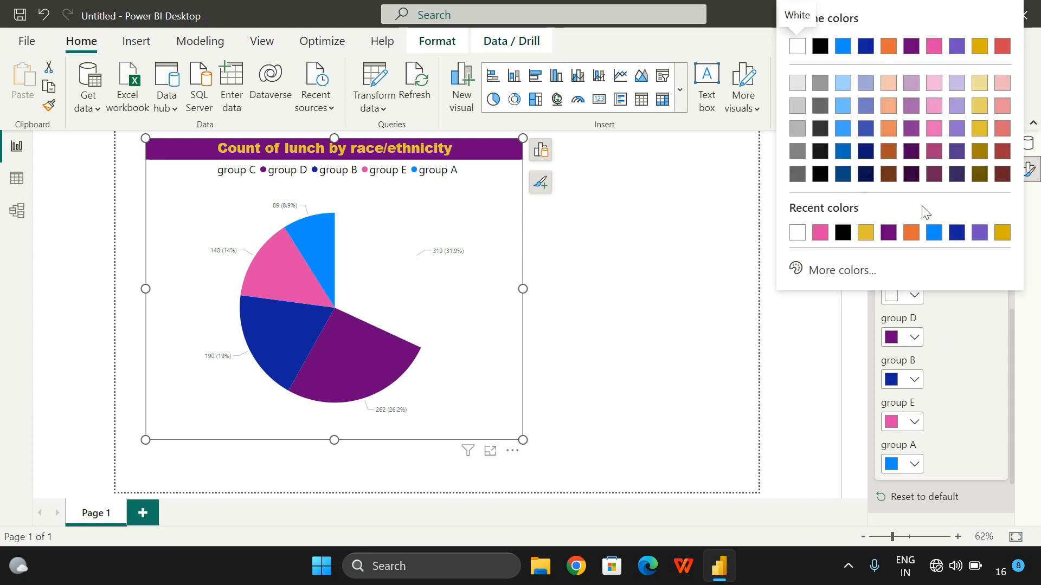
{"action": "left_click", "coordinate": [913, 224]}
{"action": "left_click", "coordinate": [609, 355]}
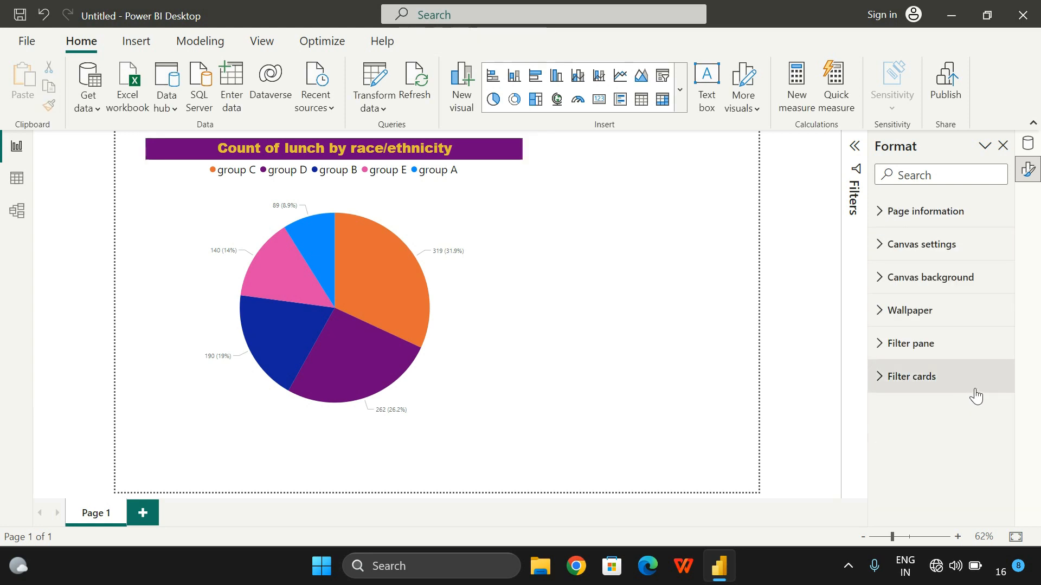
Step: Highlight the group B slice and examine the color settings of the individual slices
{"action": "left_click", "coordinate": [249, 314]}
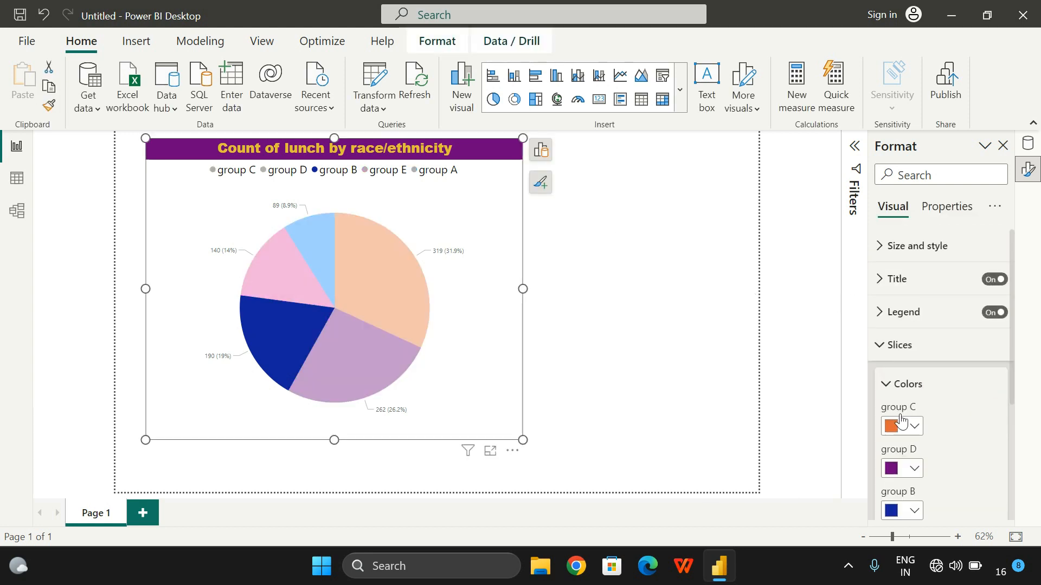
{"action": "scroll", "coordinate": [874, 421], "scroll_direction": "down", "scroll_amount": 2}
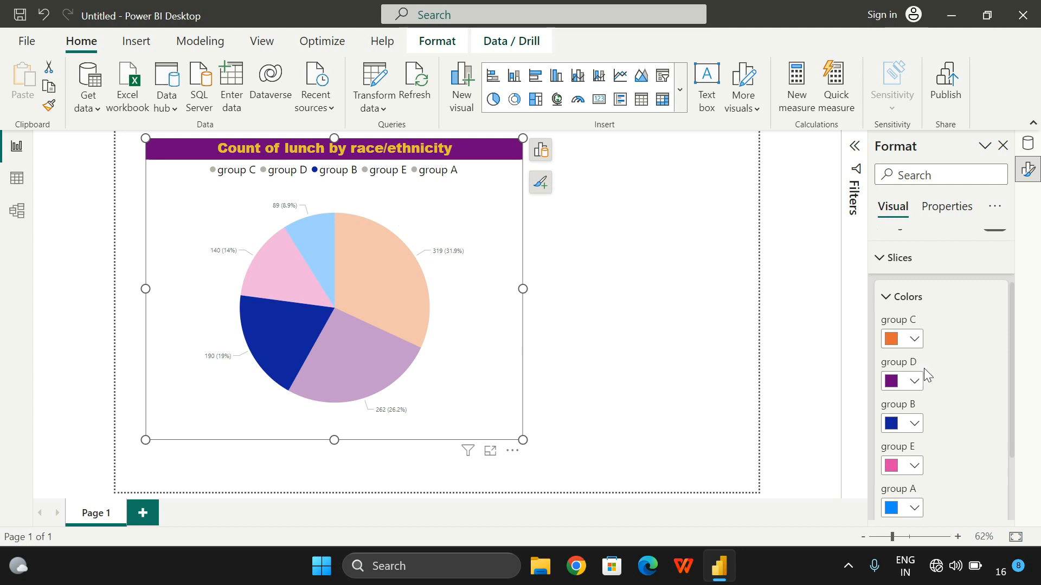
{"action": "scroll", "coordinate": [924, 369], "scroll_direction": "down", "scroll_amount": 1}
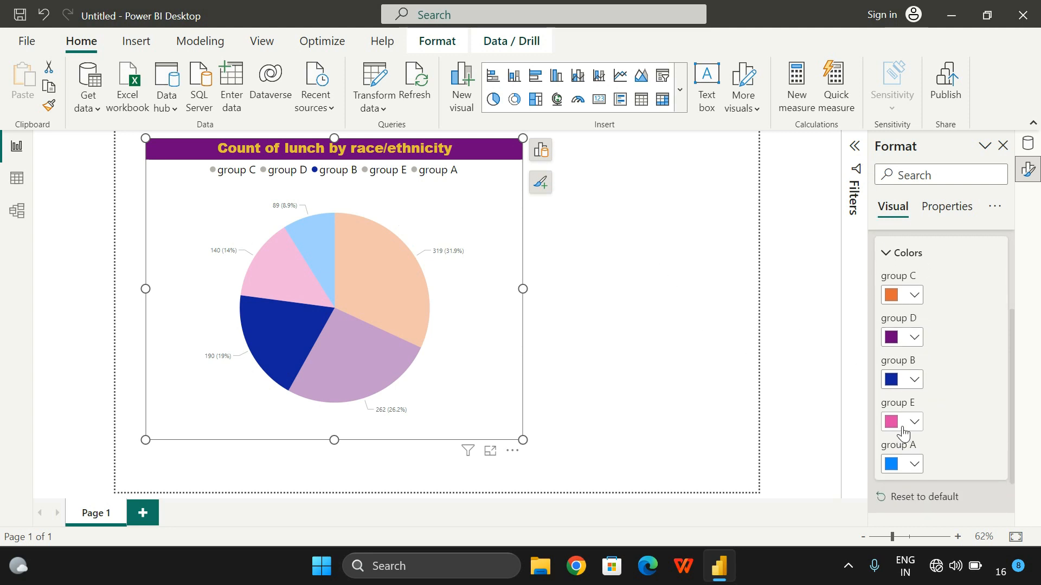
{"action": "left_click", "coordinate": [886, 253]}
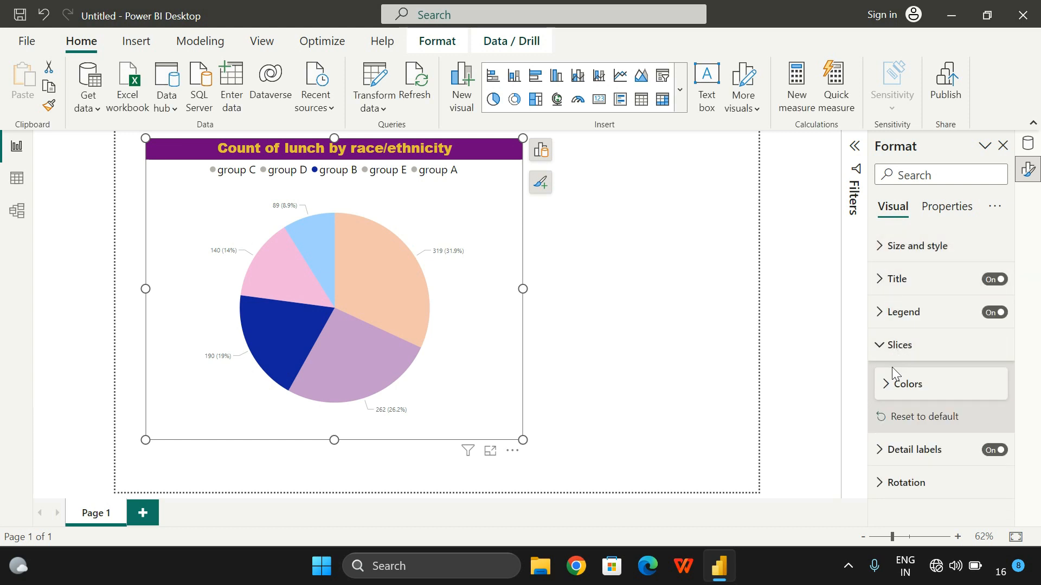
{"action": "left_click", "coordinate": [886, 354]}
Step: Examine the position choices for the pie chart's detail labels, and highlight the group C slice
{"action": "left_click", "coordinate": [902, 378]}
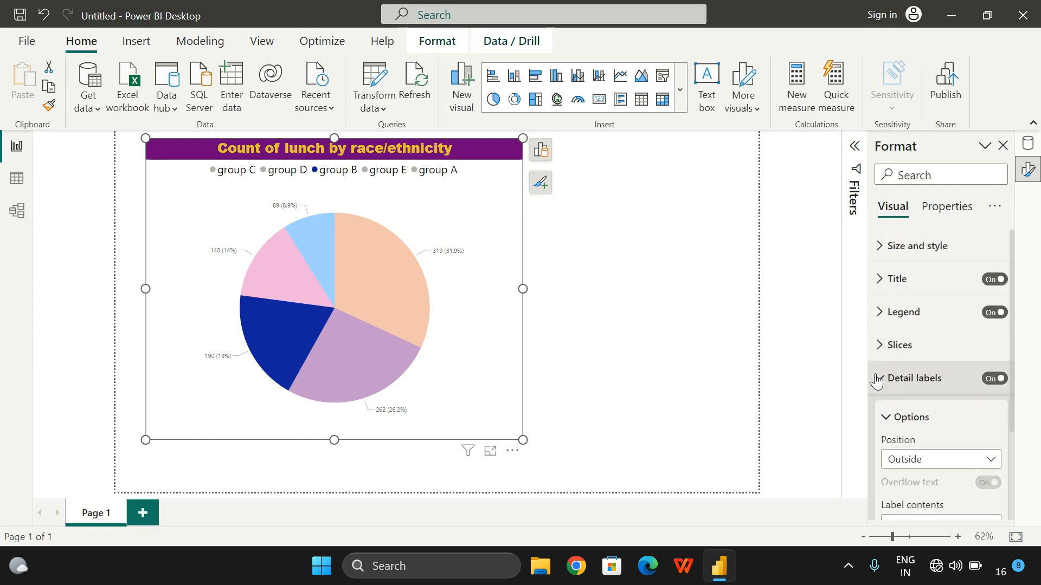
{"action": "scroll", "coordinate": [909, 346], "scroll_direction": "down", "scroll_amount": 2}
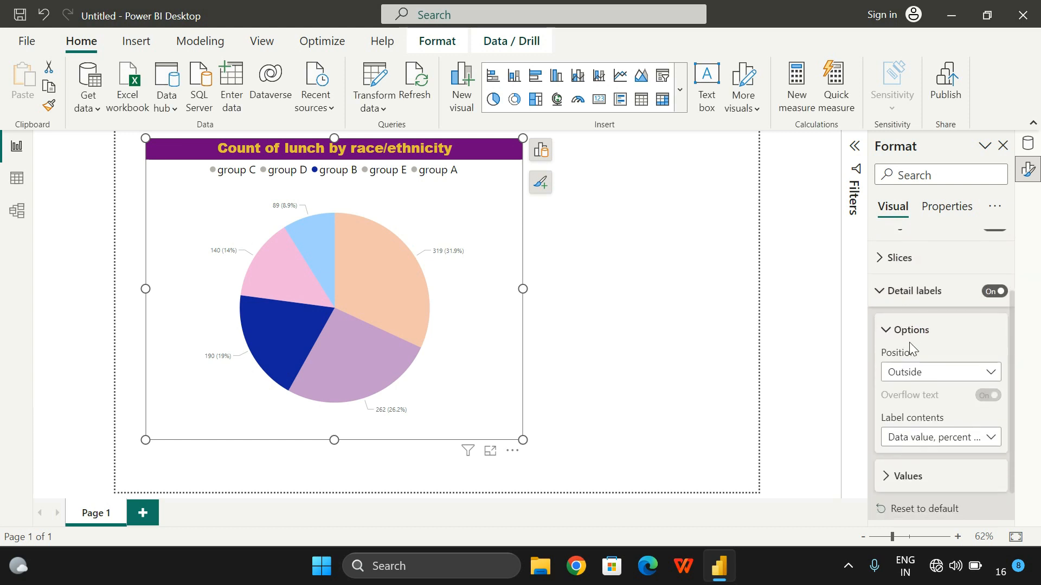
{"action": "left_click", "coordinate": [923, 373]}
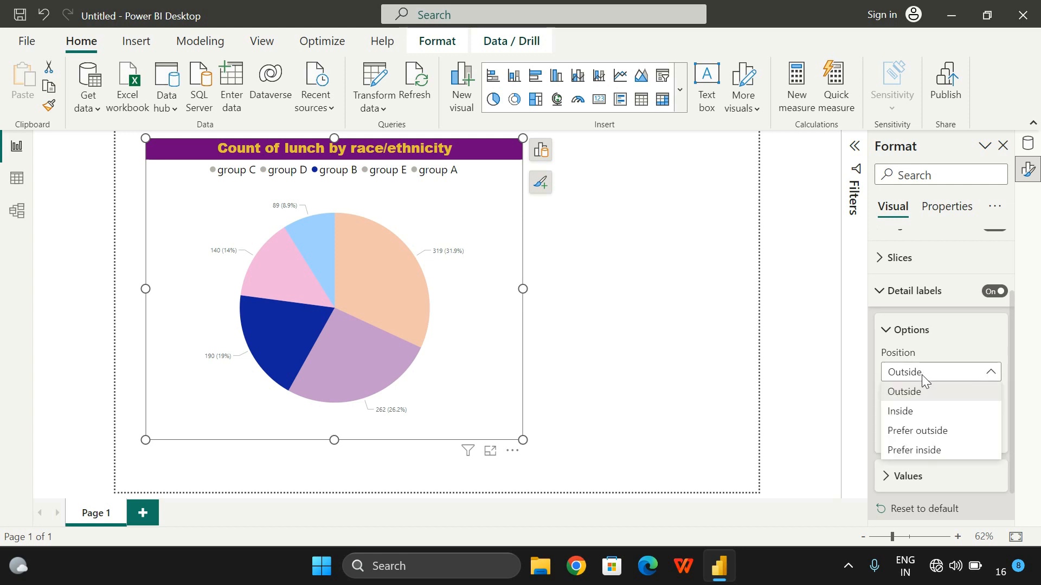
{"action": "left_click", "coordinate": [835, 343]}
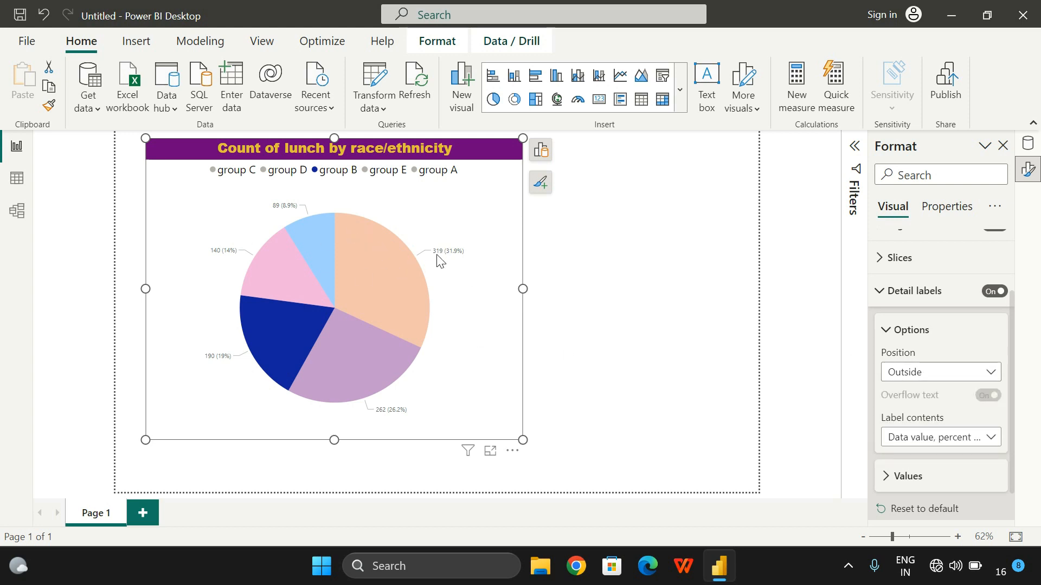
{"action": "mouse_move", "coordinate": [438, 261]}
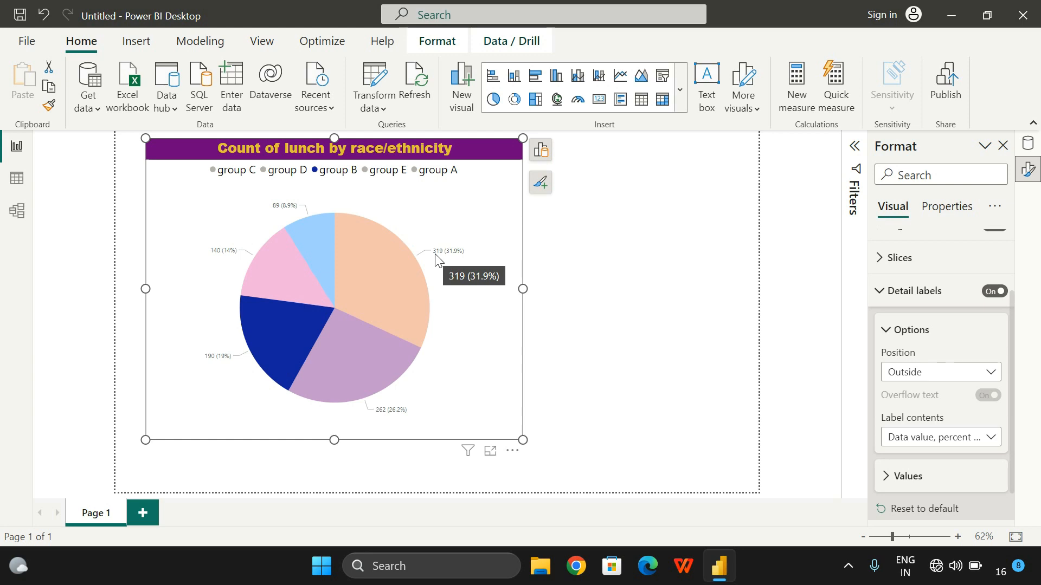
{"action": "mouse_move", "coordinate": [412, 274]}
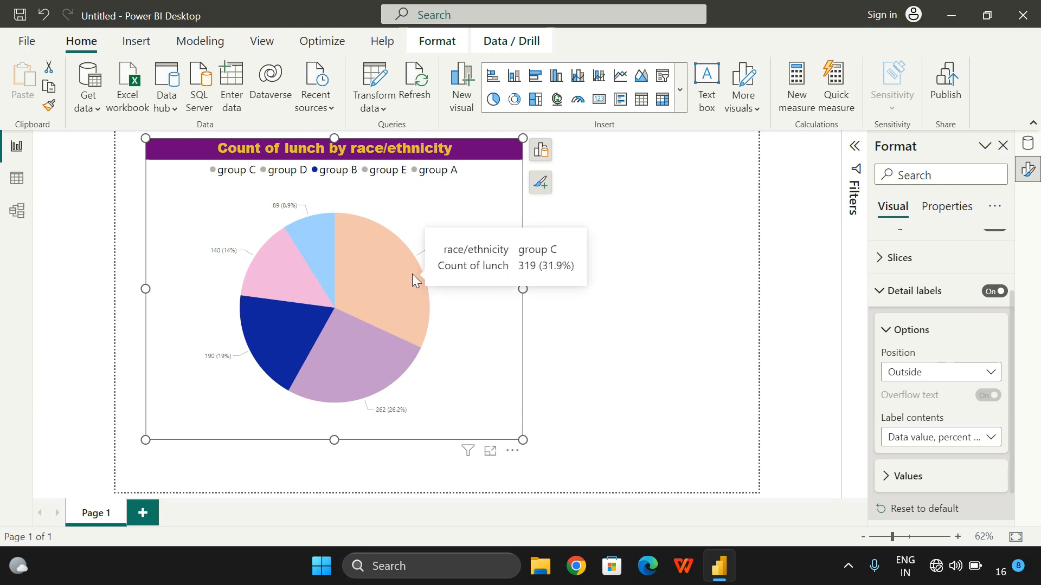
{"action": "left_click", "coordinate": [330, 323]}
{"action": "left_click", "coordinate": [371, 240]}
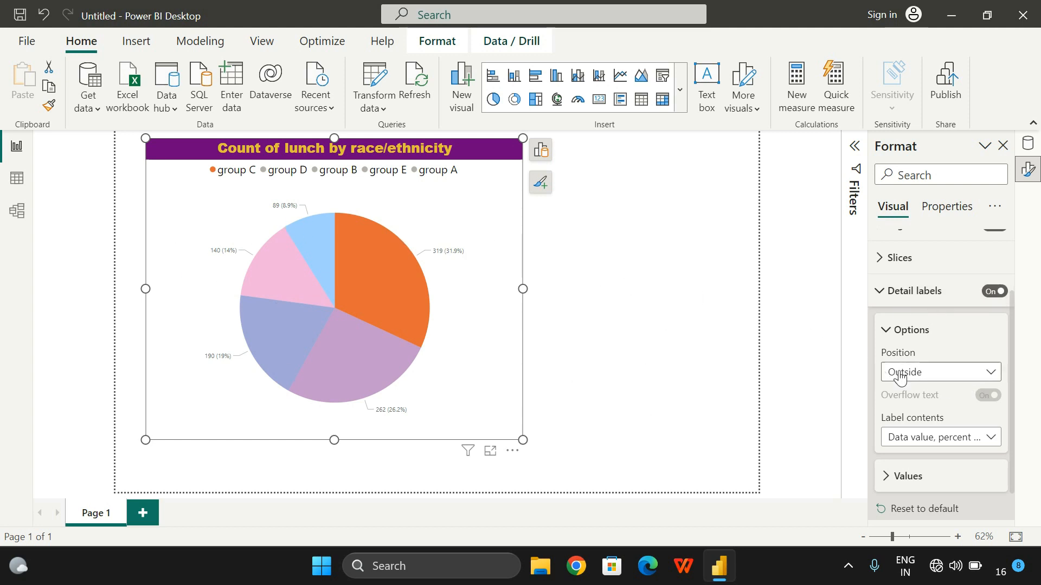
Step: Try the Inside, Prefer outside and Prefer inside positions for the pie chart's detail labels, and set the position back to Outside
{"action": "left_click", "coordinate": [920, 373]}
{"action": "left_click", "coordinate": [931, 413]}
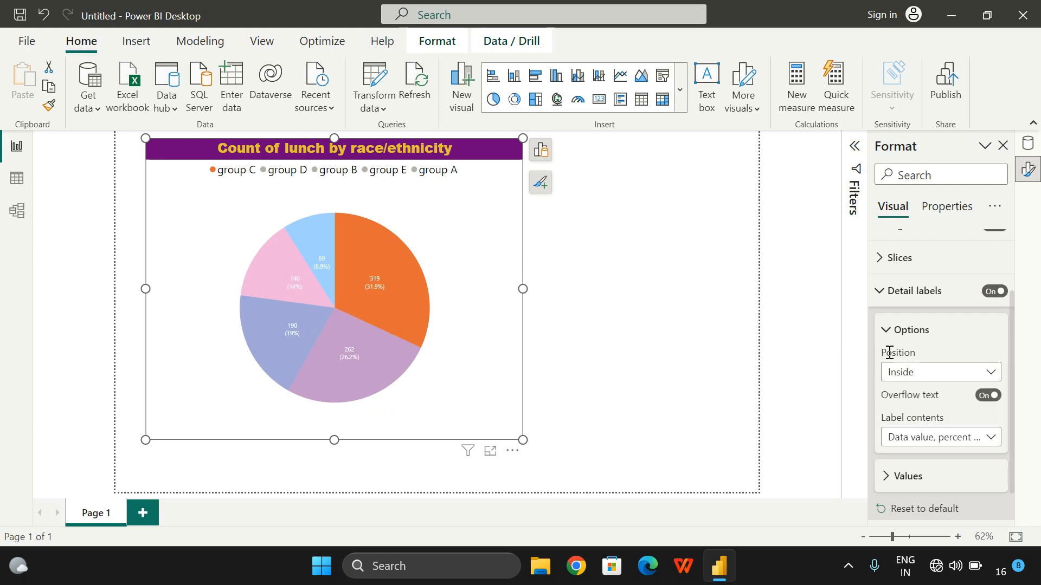
{"action": "left_click", "coordinate": [911, 372]}
{"action": "left_click", "coordinate": [906, 432]}
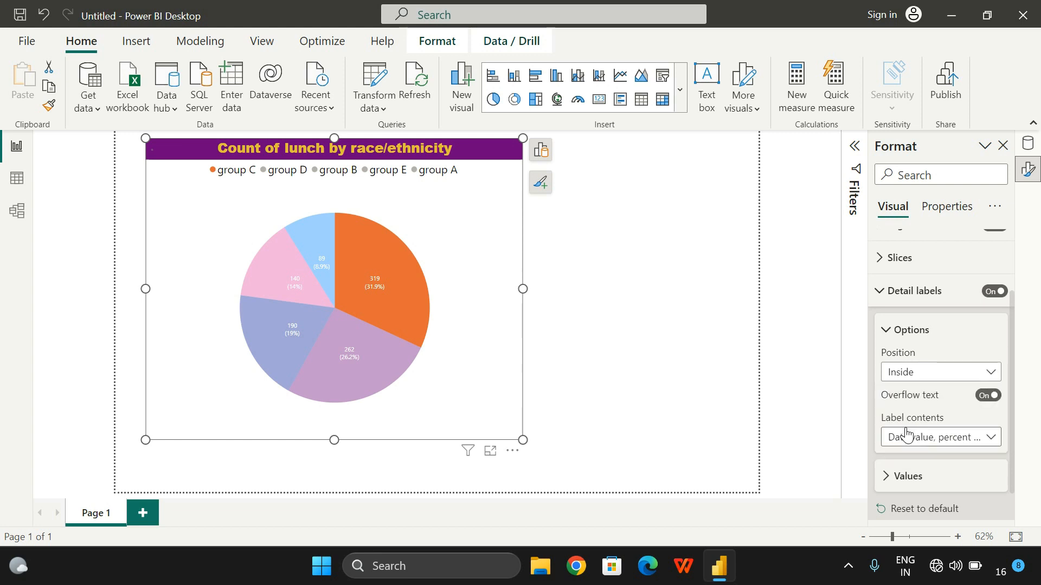
{"action": "left_click", "coordinate": [928, 376]}
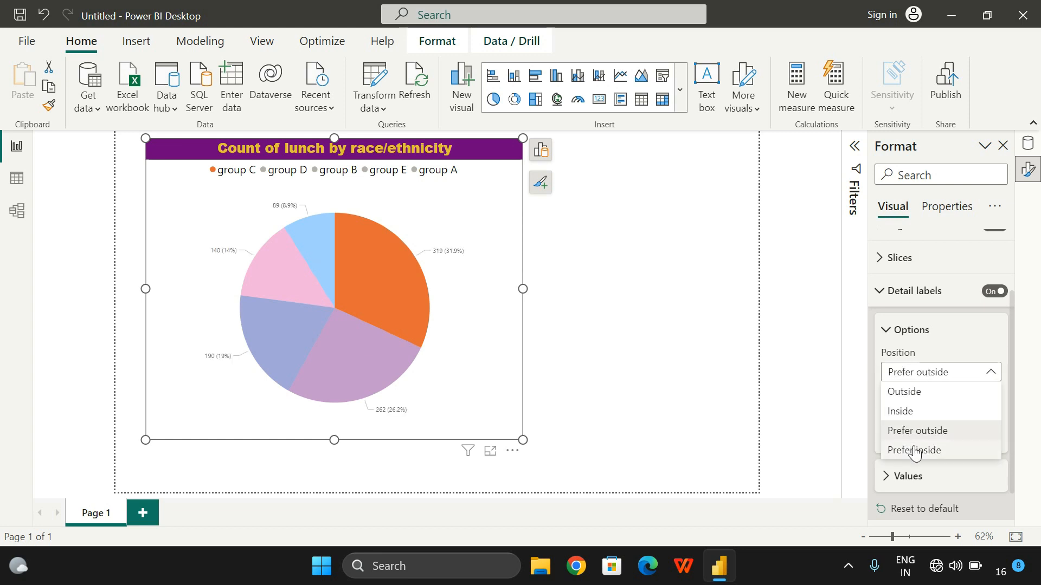
{"action": "left_click", "coordinate": [912, 449]}
{"action": "left_click", "coordinate": [916, 373]}
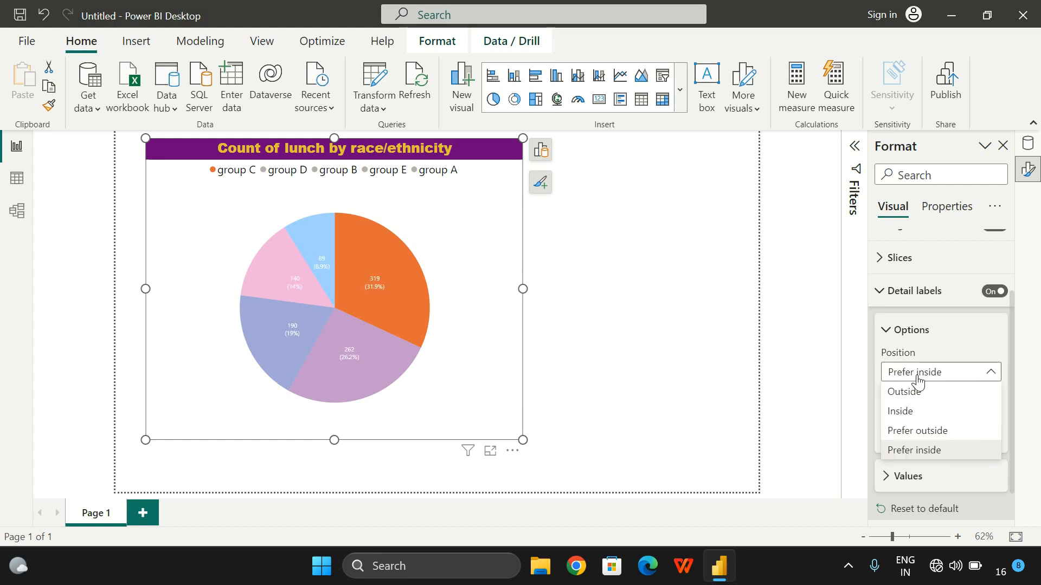
{"action": "left_click", "coordinate": [914, 391]}
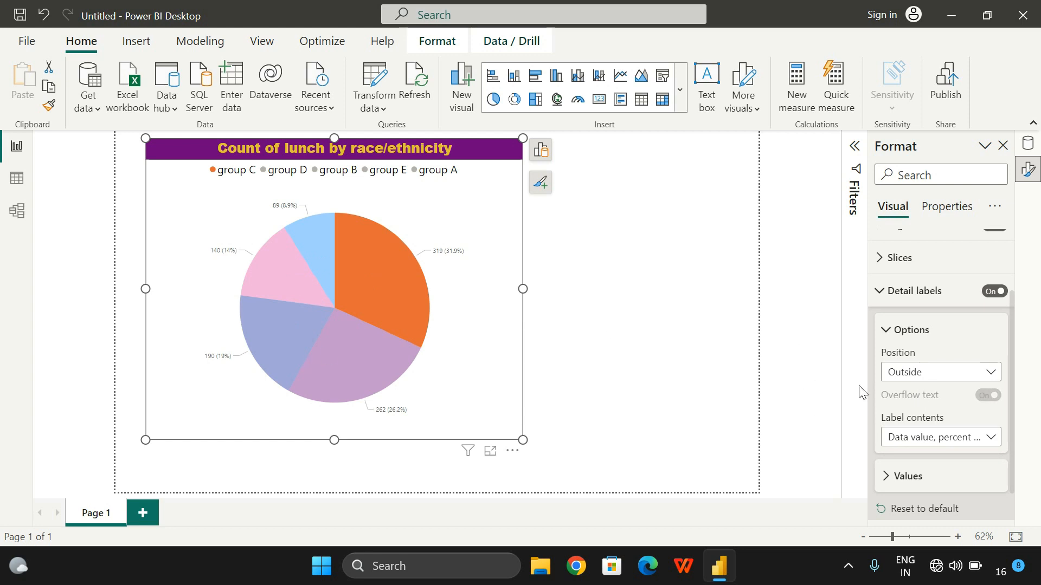
Step: Set the label contents of the pie chart's detail labels to All detail labels
{"action": "scroll", "coordinate": [910, 379], "scroll_direction": "down", "scroll_amount": 1}
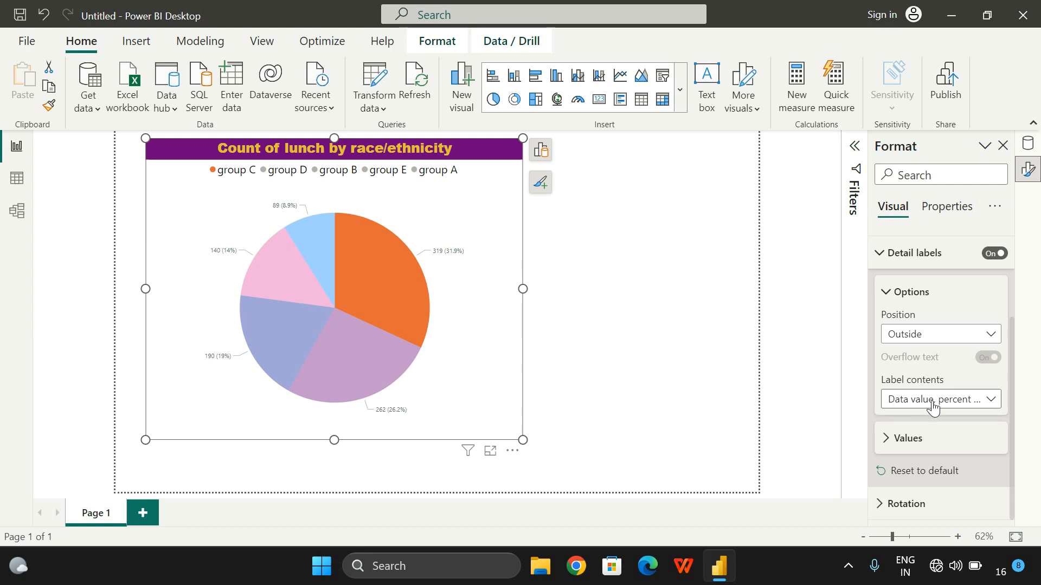
{"action": "left_click", "coordinate": [949, 405]}
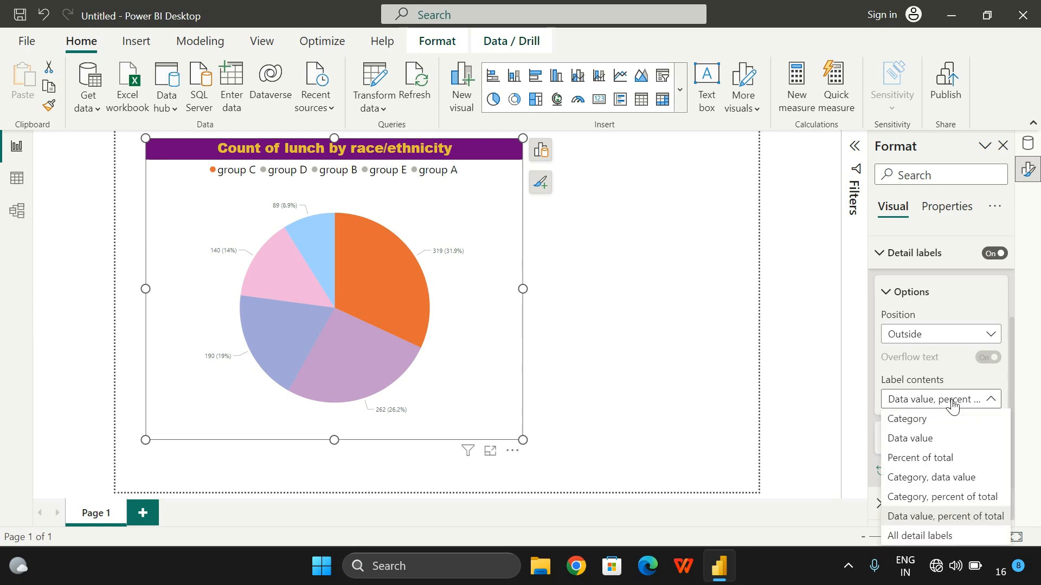
{"action": "left_click", "coordinate": [935, 537]}
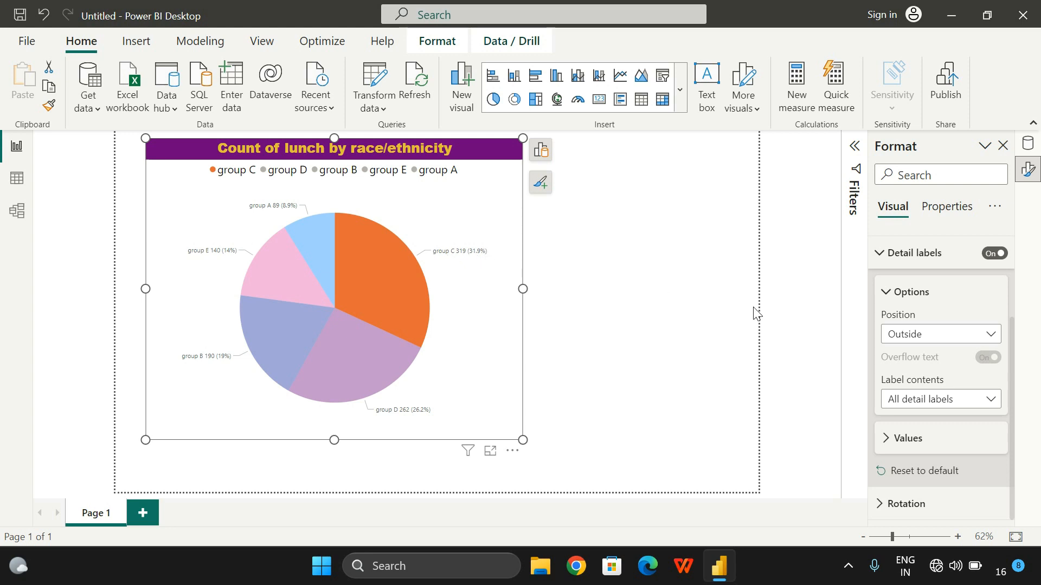
Step: Try Category, Data value and Percent of total as the detail label contents, and set them back to All detail labels
{"action": "left_click", "coordinate": [932, 397]}
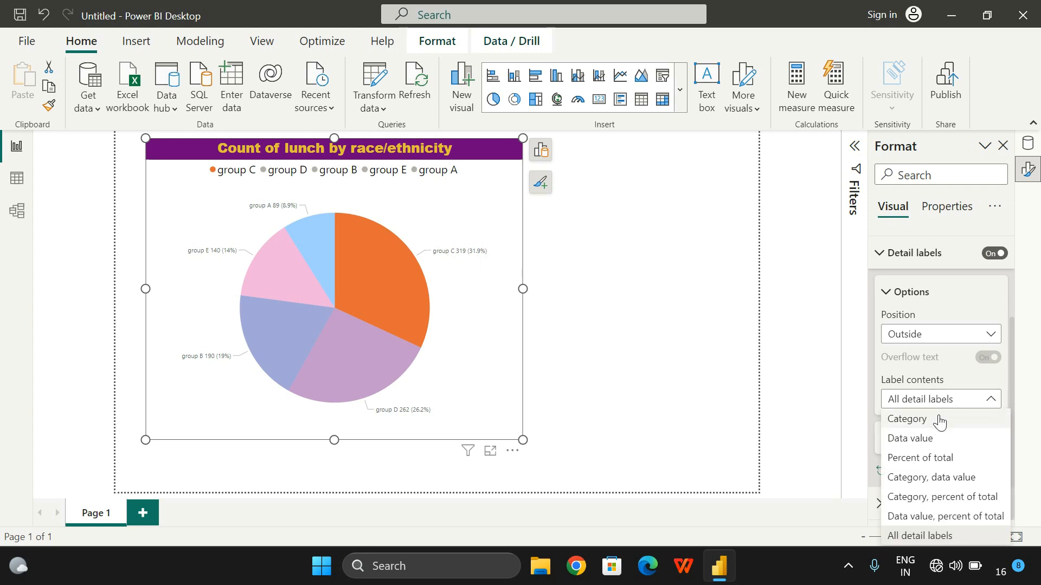
{"action": "left_click", "coordinate": [934, 421]}
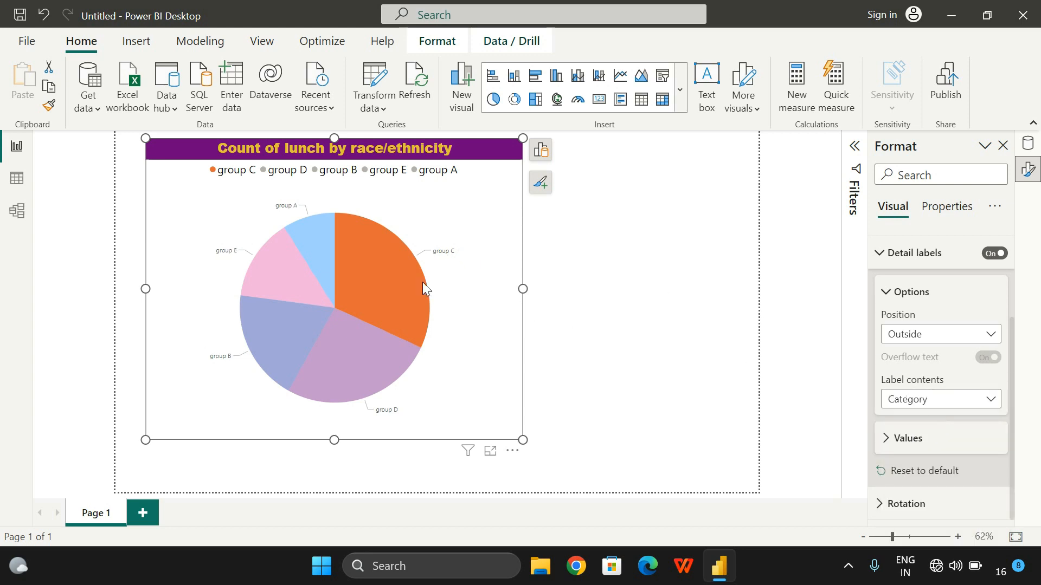
{"action": "mouse_move", "coordinate": [423, 280]}
{"action": "mouse_move", "coordinate": [392, 274]}
{"action": "left_click", "coordinate": [969, 404]}
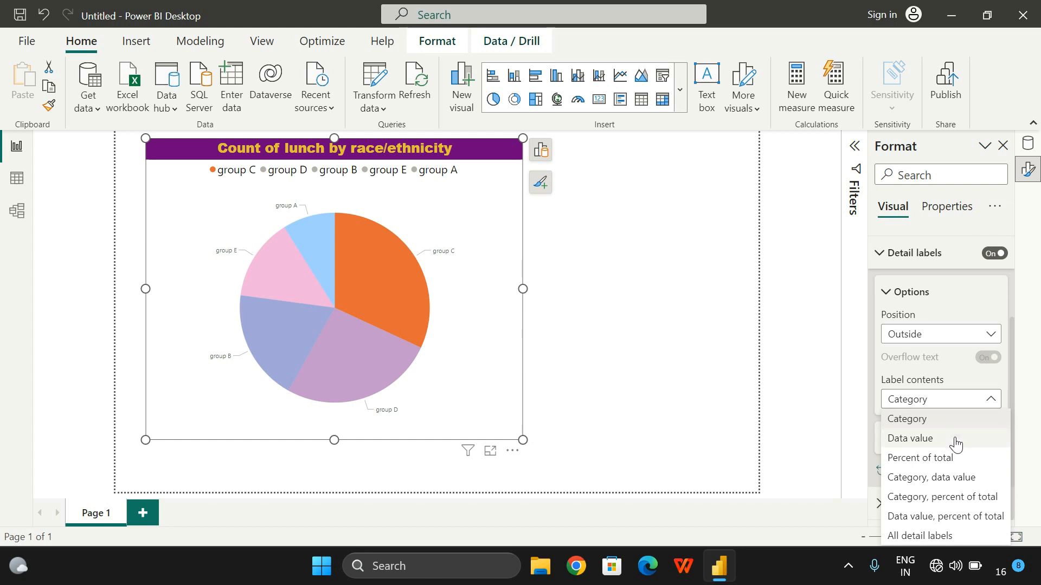
{"action": "left_click", "coordinate": [959, 438]}
{"action": "left_click", "coordinate": [970, 399]}
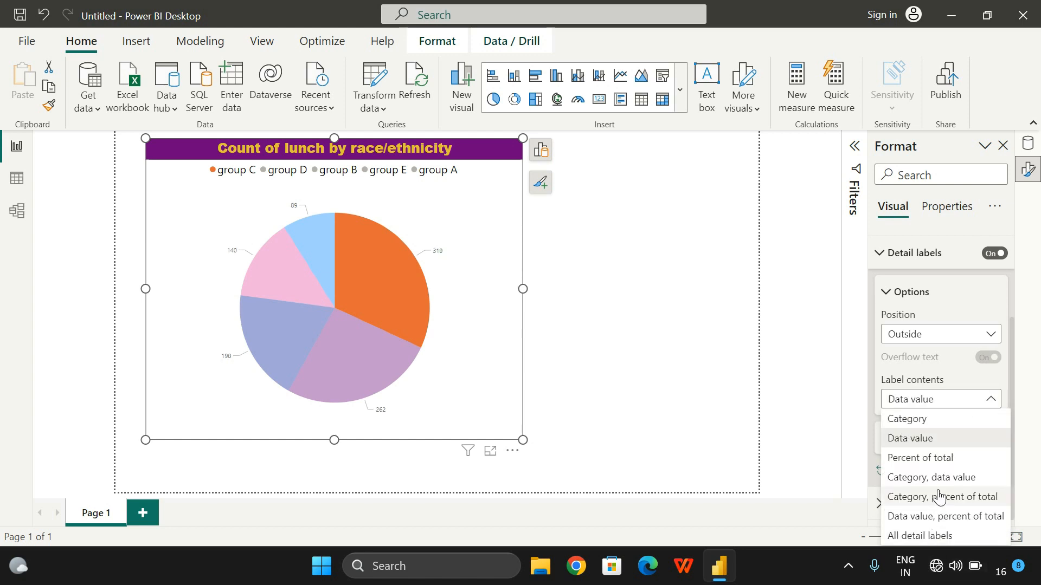
{"action": "left_click", "coordinate": [935, 458]}
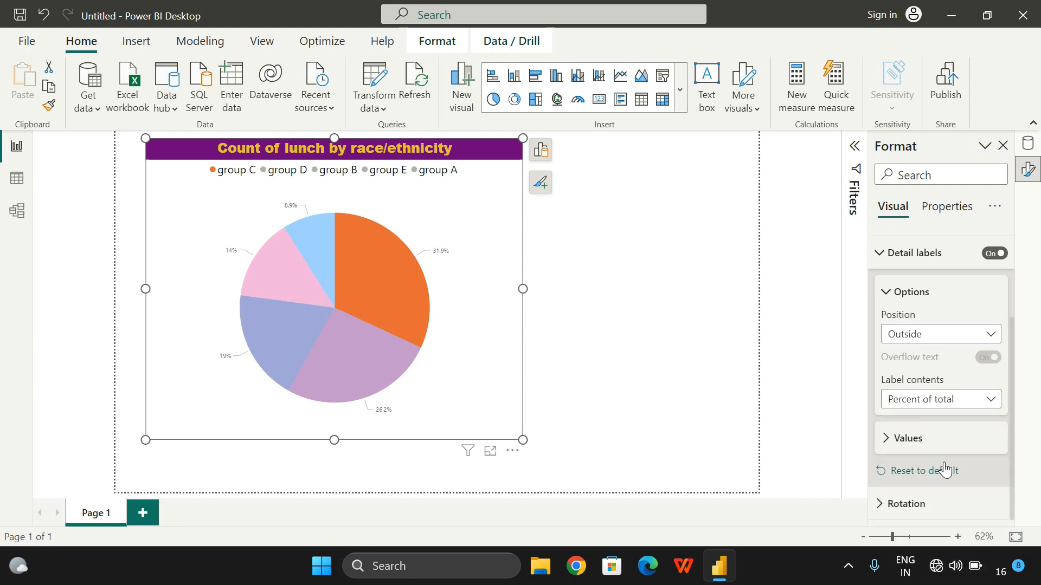
{"action": "left_click", "coordinate": [942, 406]}
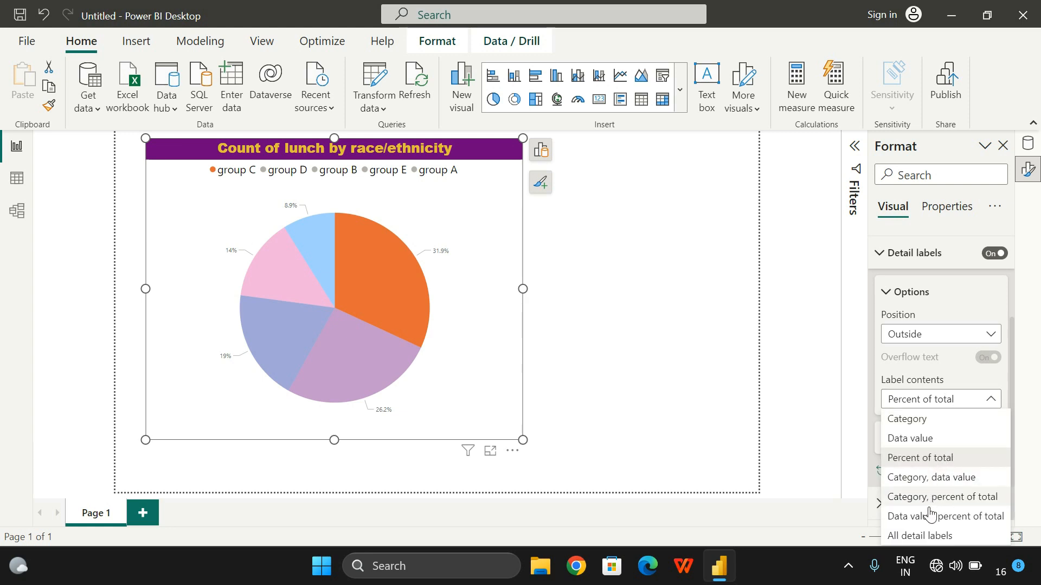
{"action": "left_click", "coordinate": [920, 535]}
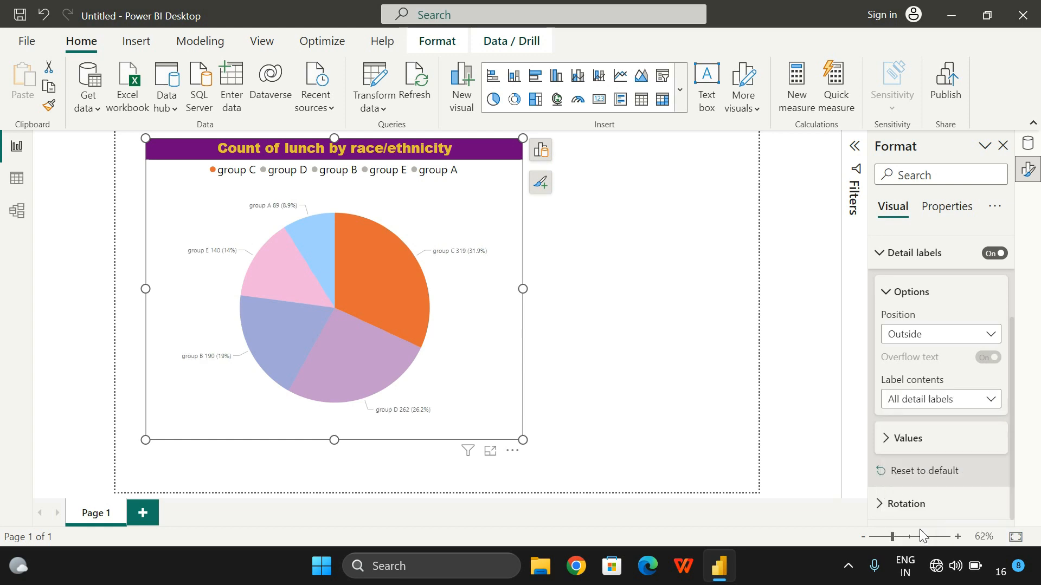
Step: Open the pie chart's rotation settings and clear the highlight from the group C slice
{"action": "left_click", "coordinate": [874, 259]}
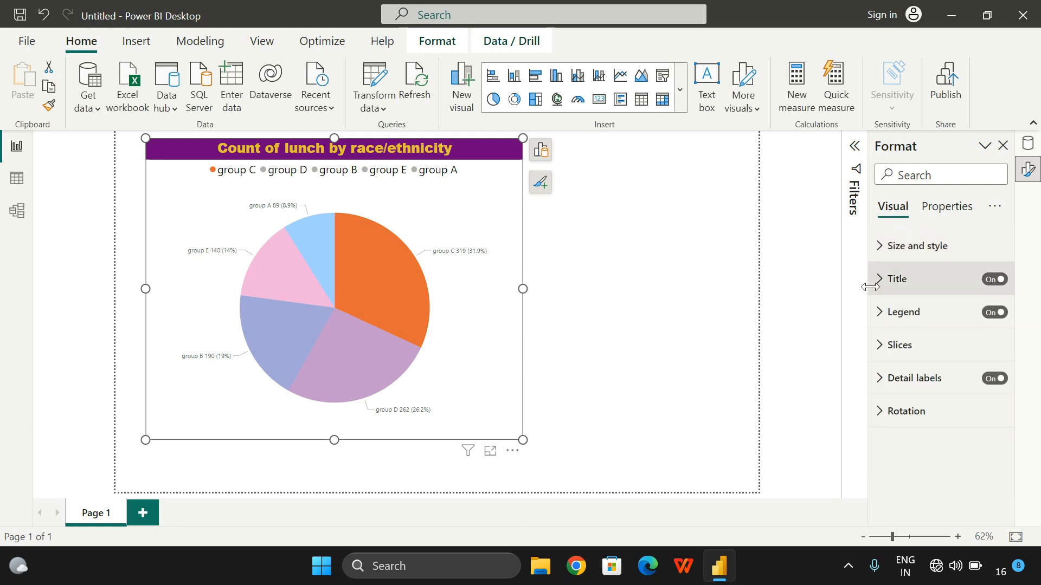
{"action": "left_click", "coordinate": [887, 420]}
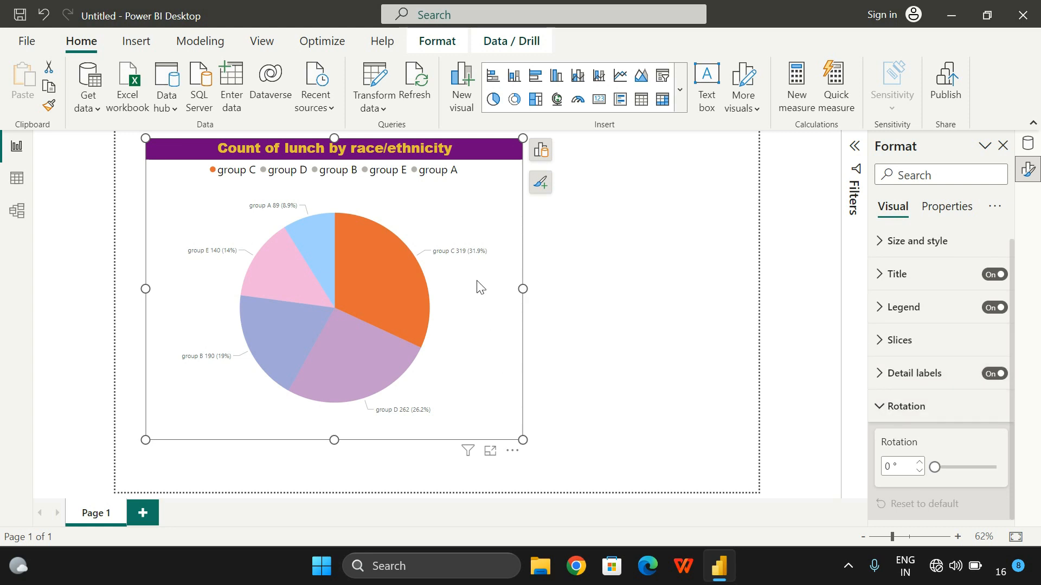
{"action": "left_click", "coordinate": [448, 320]}
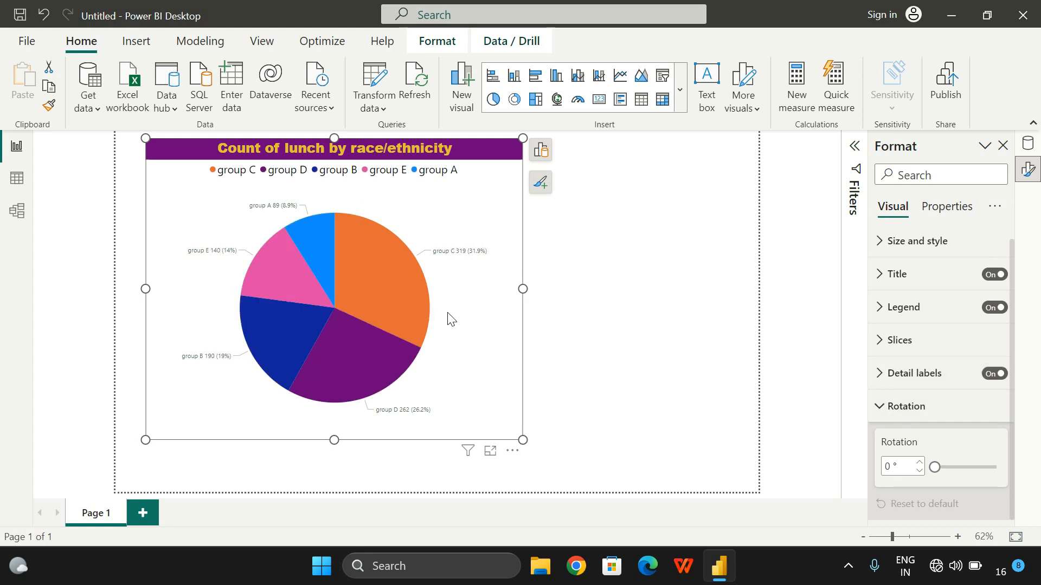
Step: Try rotating the pie chart in one-degree increments past 11°, and bring the rotation back to its minimum
{"action": "left_click", "coordinate": [919, 462]}
{"action": "left_click", "coordinate": [919, 462]}
{"action": "left_click", "coordinate": [920, 462]}
{"action": "left_click", "coordinate": [921, 462]}
{"action": "left_click", "coordinate": [921, 462]}
{"action": "left_click", "coordinate": [921, 462]}
{"action": "left_click", "coordinate": [920, 462]}
{"action": "left_click", "coordinate": [920, 462]}
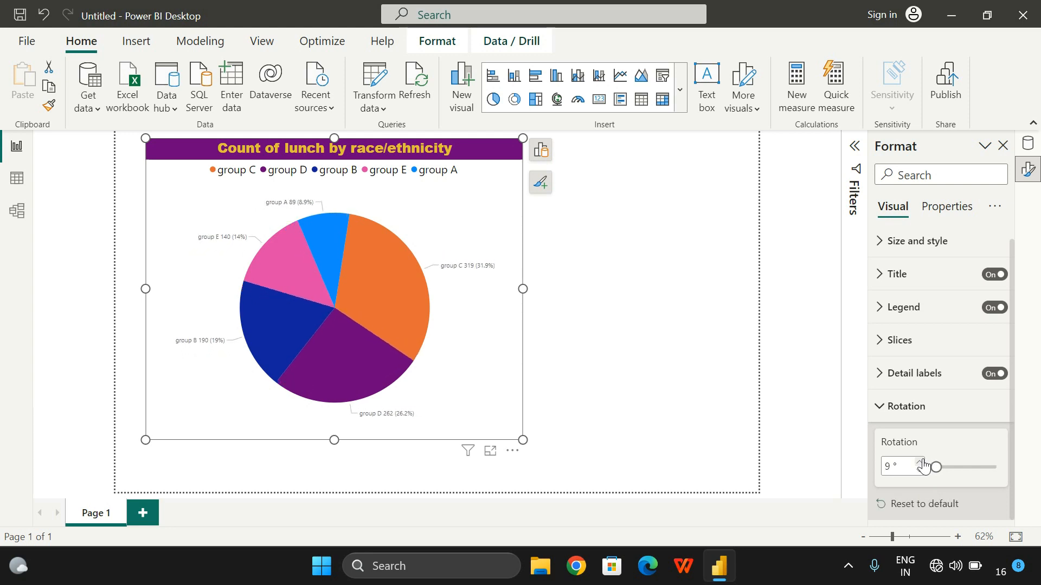
{"action": "left_click", "coordinate": [921, 461]}
{"action": "left_click", "coordinate": [921, 462]}
{"action": "left_click", "coordinate": [921, 462]}
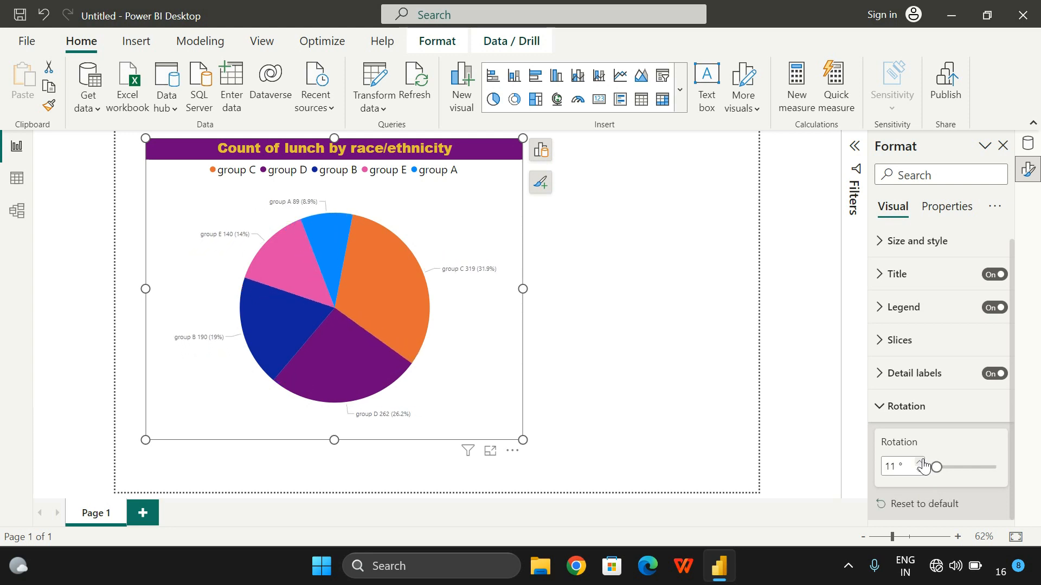
{"action": "left_click", "coordinate": [921, 462]}
{"action": "left_click", "coordinate": [921, 462]}
{"action": "left_click", "coordinate": [921, 462]}
{"action": "left_click", "coordinate": [921, 462]}
{"action": "left_click", "coordinate": [922, 462]}
{"action": "mouse_move", "coordinate": [936, 466]}
{"action": "left_mouse_down"}
{"action": "mouse_move", "coordinate": [948, 467]}
{"action": "mouse_move", "coordinate": [929, 465]}
{"action": "left_mouse_up"}
Step: Set the pie chart's rotation to 32° and close the rotation settings
{"action": "left_click", "coordinate": [922, 466]}
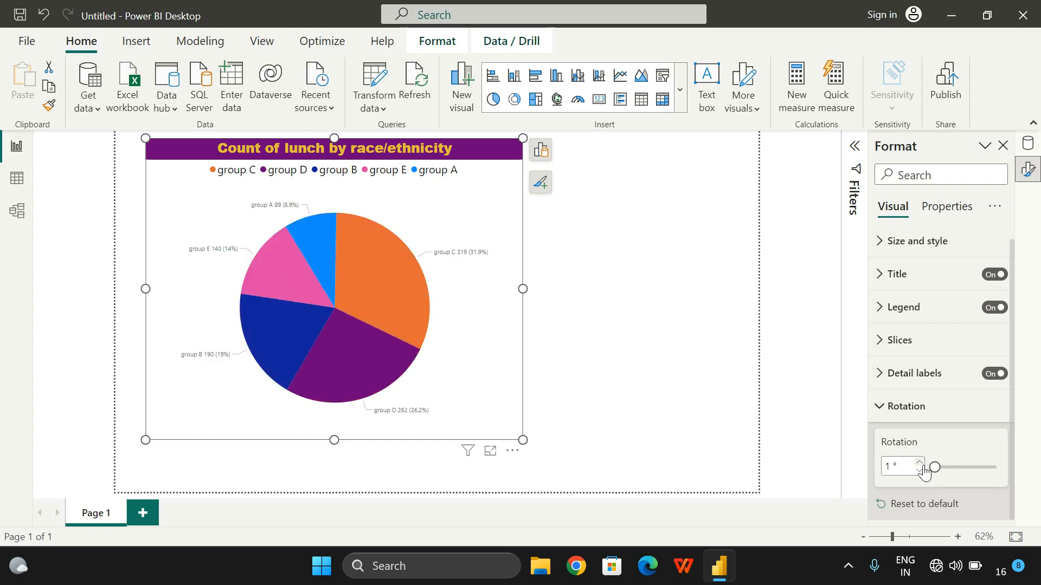
{"action": "left_click", "coordinate": [922, 466]}
{"action": "left_click", "coordinate": [903, 463]}
{"action": "left_click", "coordinate": [921, 464]}
{"action": "left_click", "coordinate": [921, 464]}
{"action": "left_click", "coordinate": [920, 464]}
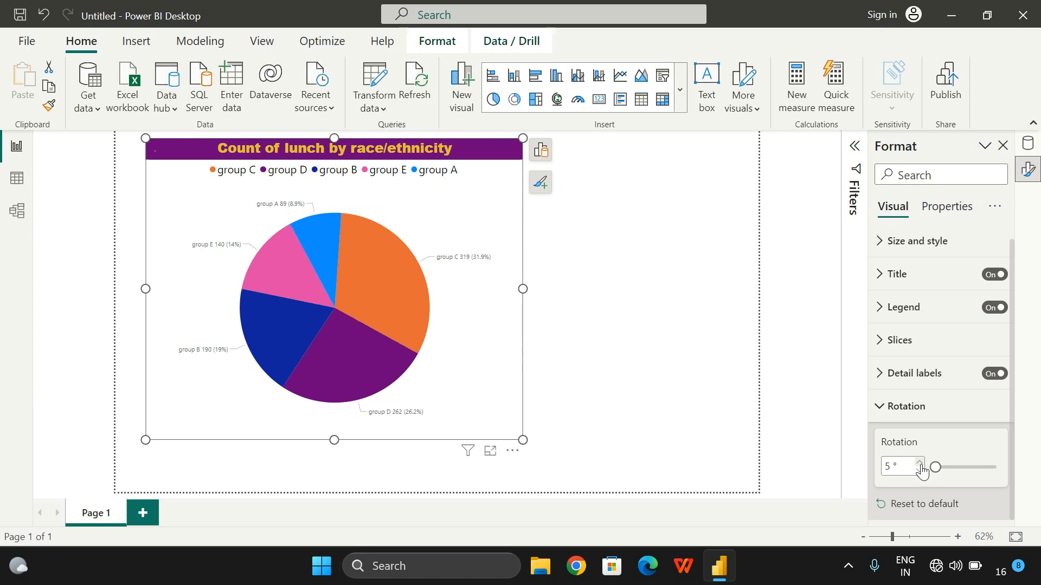
{"action": "left_click", "coordinate": [921, 464]}
{"action": "left_click", "coordinate": [921, 465]}
{"action": "triple_click", "coordinate": [921, 464]}
{"action": "double_click", "coordinate": [921, 464]}
{"action": "triple_click", "coordinate": [921, 465]}
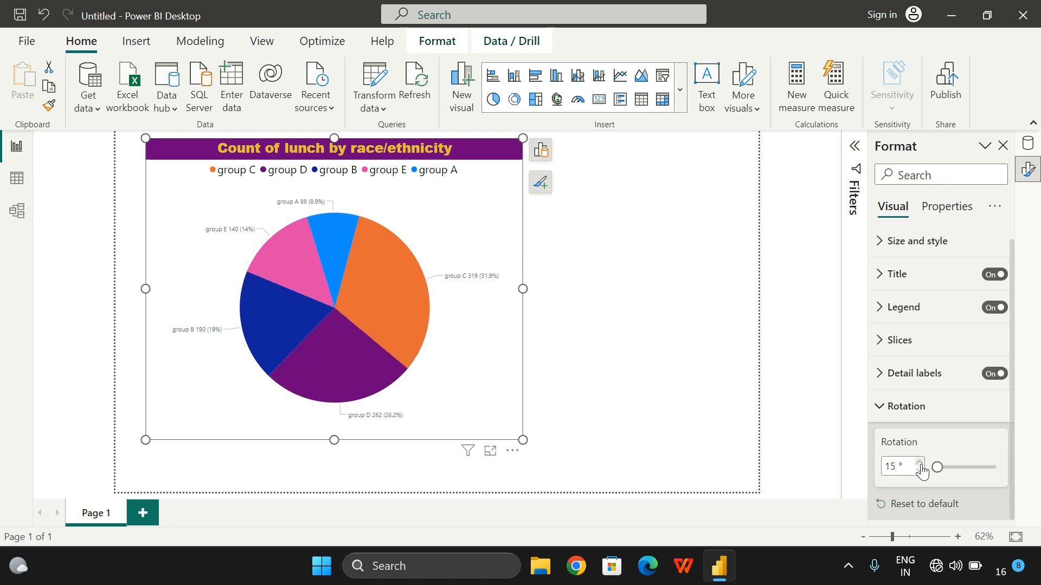
{"action": "double_click", "coordinate": [921, 465]}
{"action": "left_click", "coordinate": [920, 465]}
{"action": "double_click", "coordinate": [920, 465]}
{"action": "double_click", "coordinate": [920, 464]}
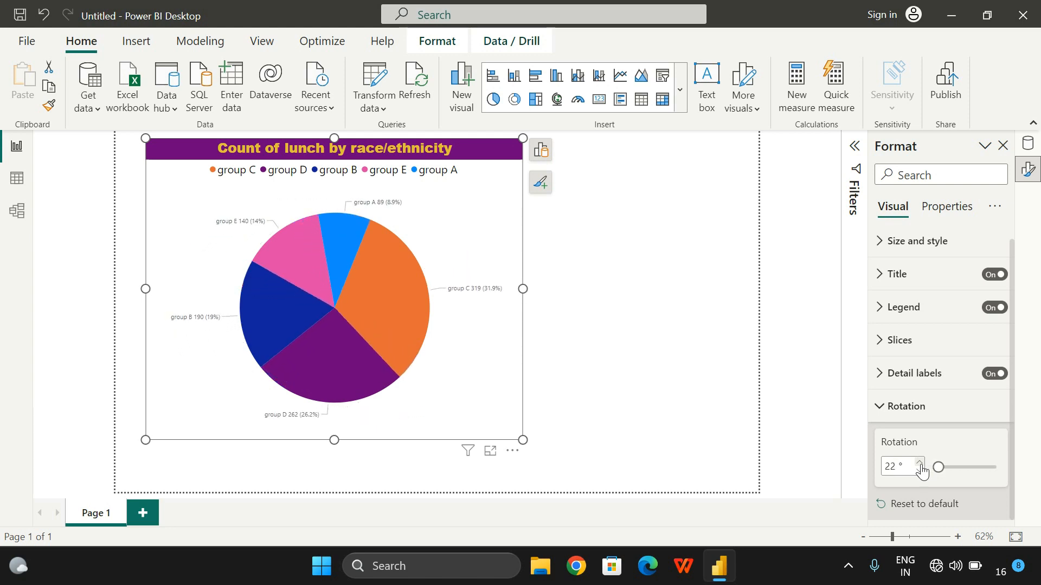
{"action": "double_click", "coordinate": [920, 465]}
{"action": "double_click", "coordinate": [920, 464]}
{"action": "left_click", "coordinate": [921, 464]}
{"action": "left_click", "coordinate": [920, 465]}
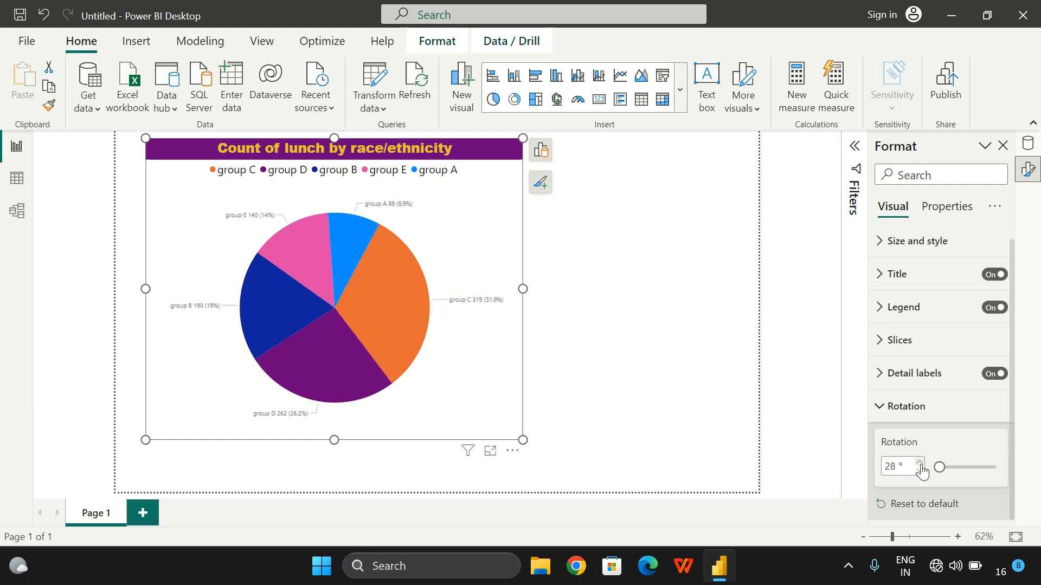
{"action": "double_click", "coordinate": [920, 464]}
{"action": "double_click", "coordinate": [920, 465]}
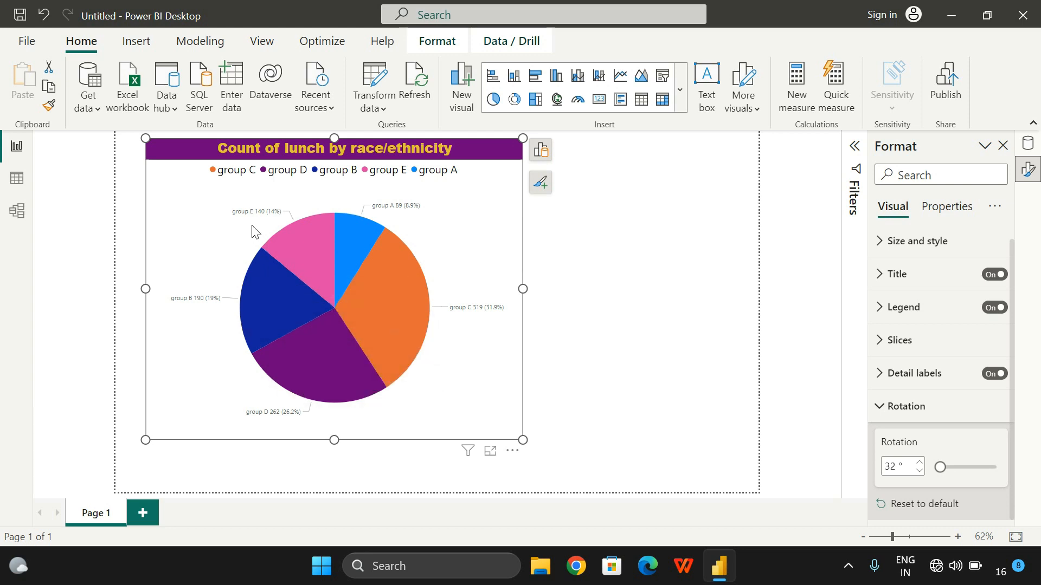
{"action": "left_click", "coordinate": [885, 422]}
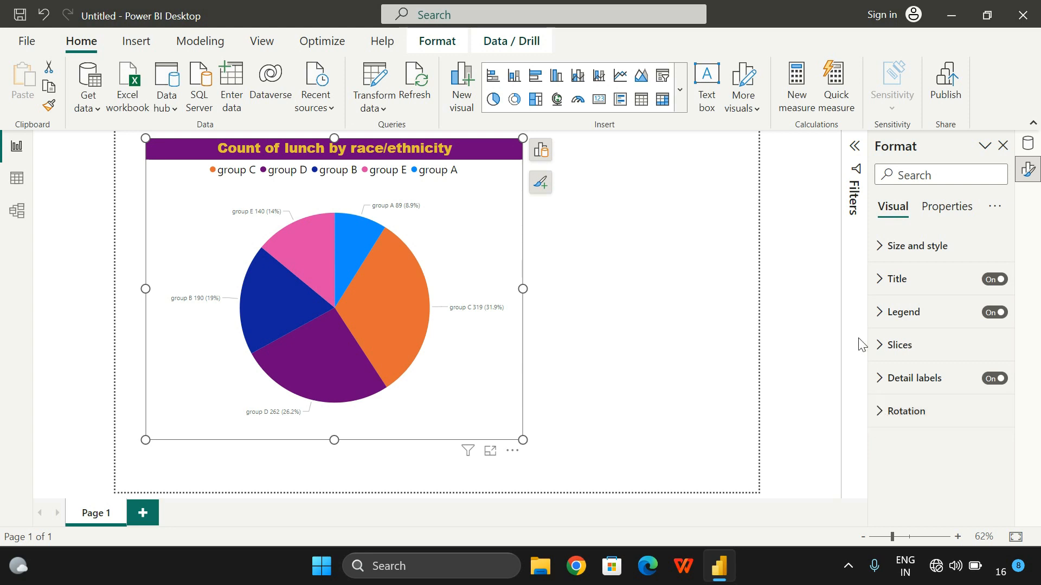
{"action": "left_click", "coordinate": [887, 380]}
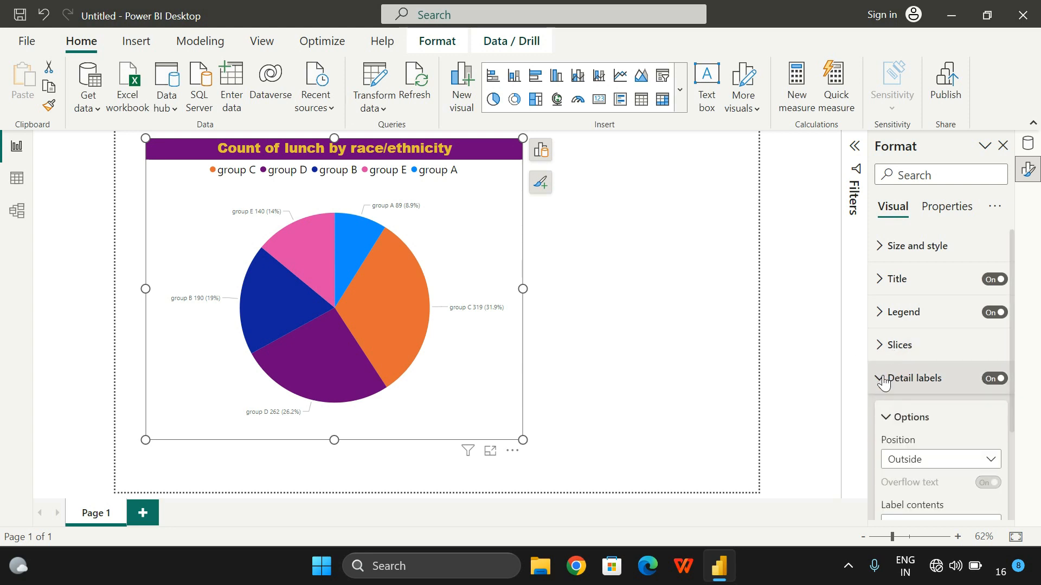
{"action": "left_click", "coordinate": [879, 292]}
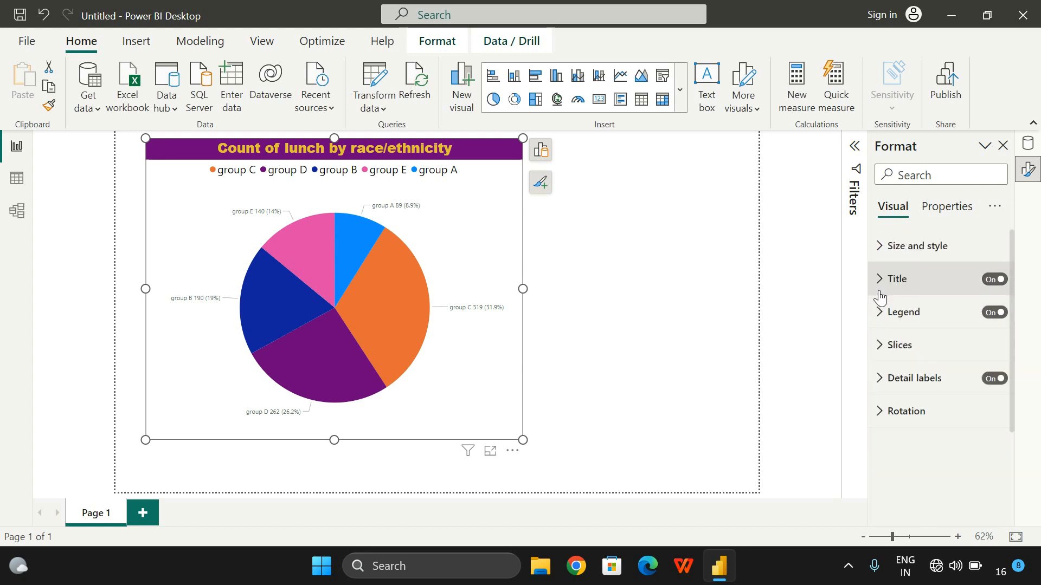
Step: Try purple as the background color of the pie chart's header icons, and set it to black instead
{"action": "left_click", "coordinate": [935, 209]}
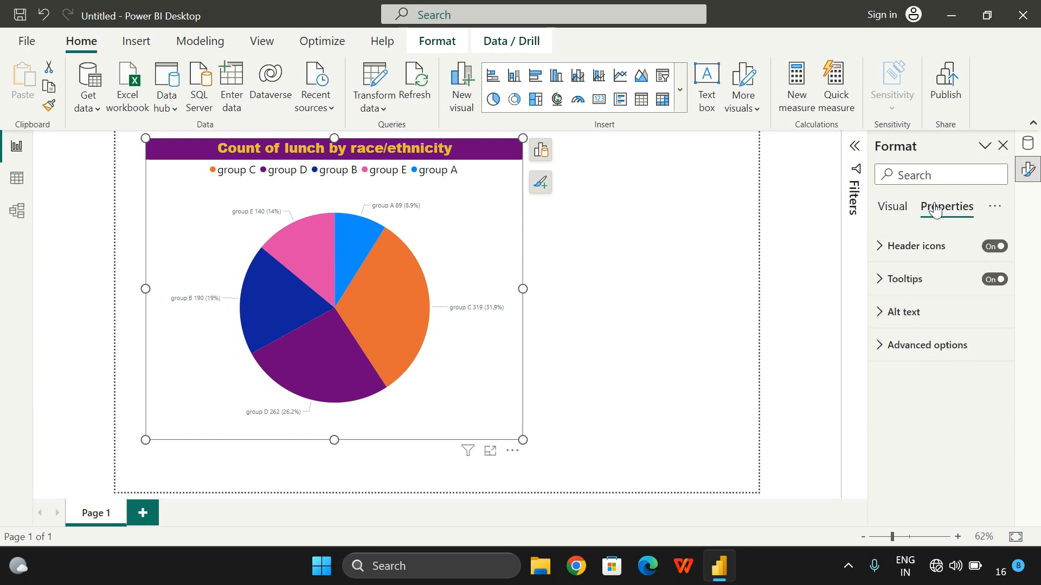
{"action": "left_click", "coordinate": [881, 247]}
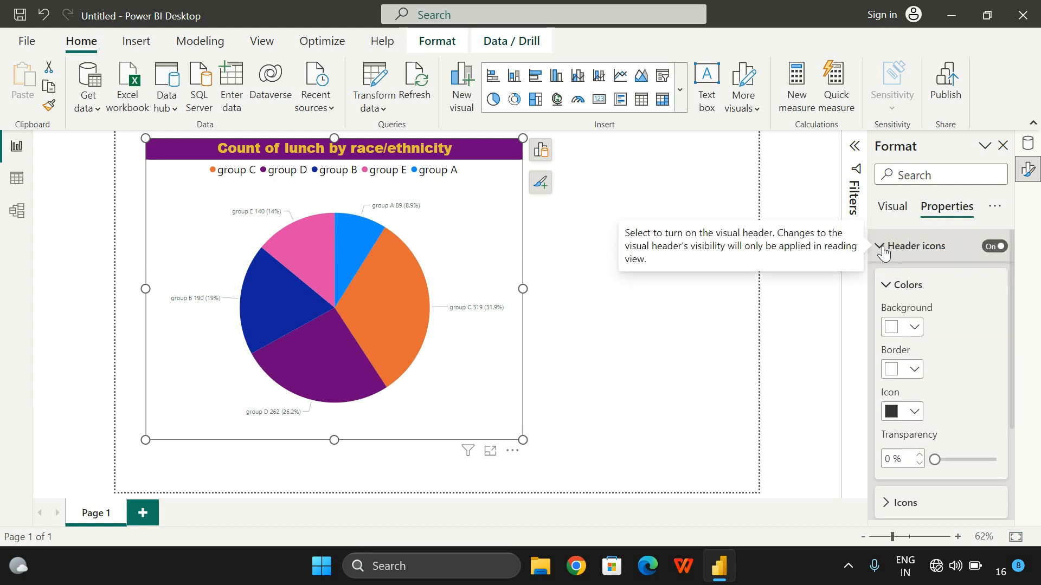
{"action": "left_click", "coordinate": [919, 331]}
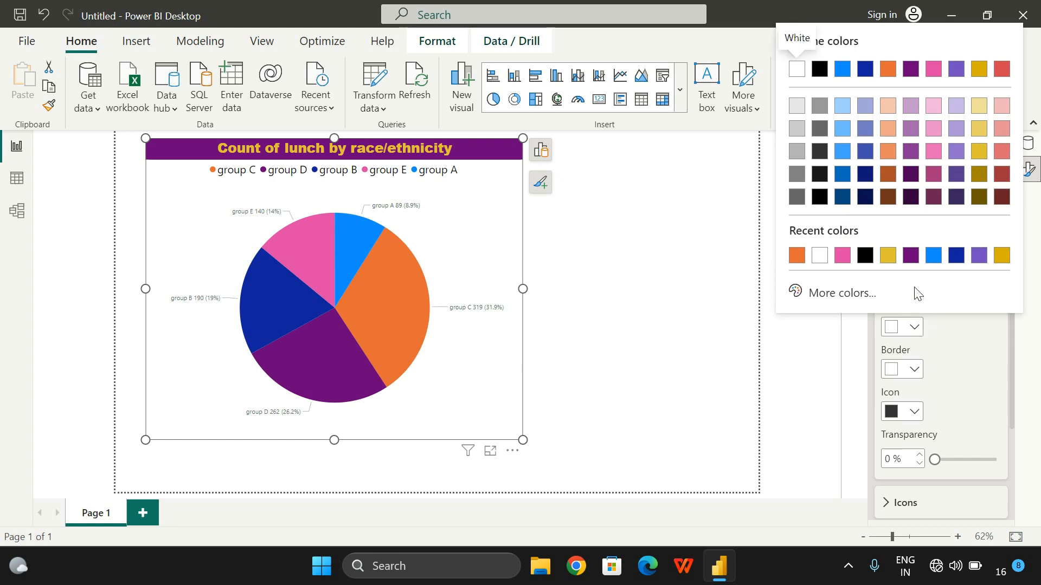
{"action": "left_click", "coordinate": [909, 264]}
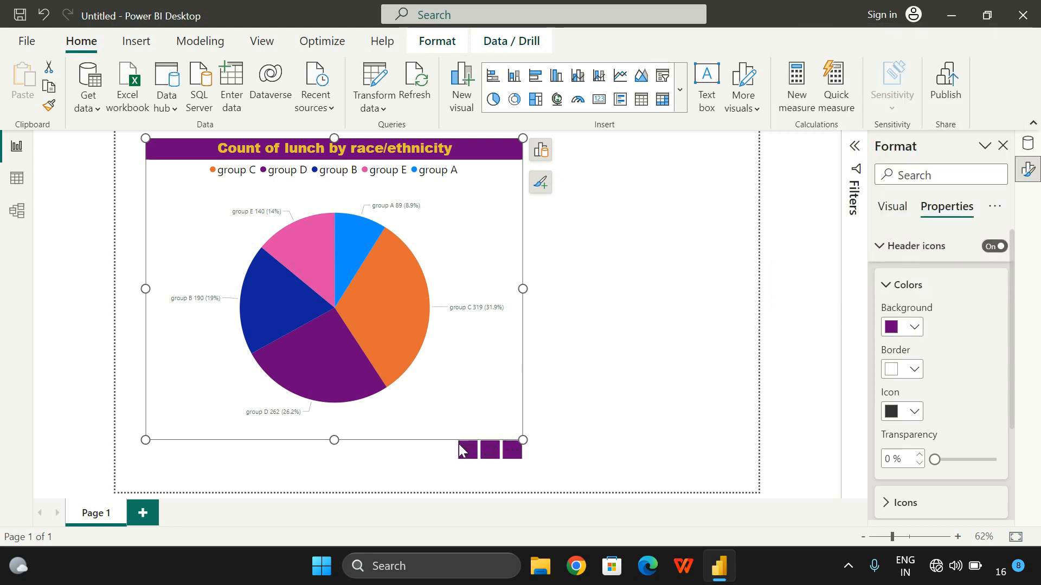
{"action": "left_click", "coordinate": [913, 326]}
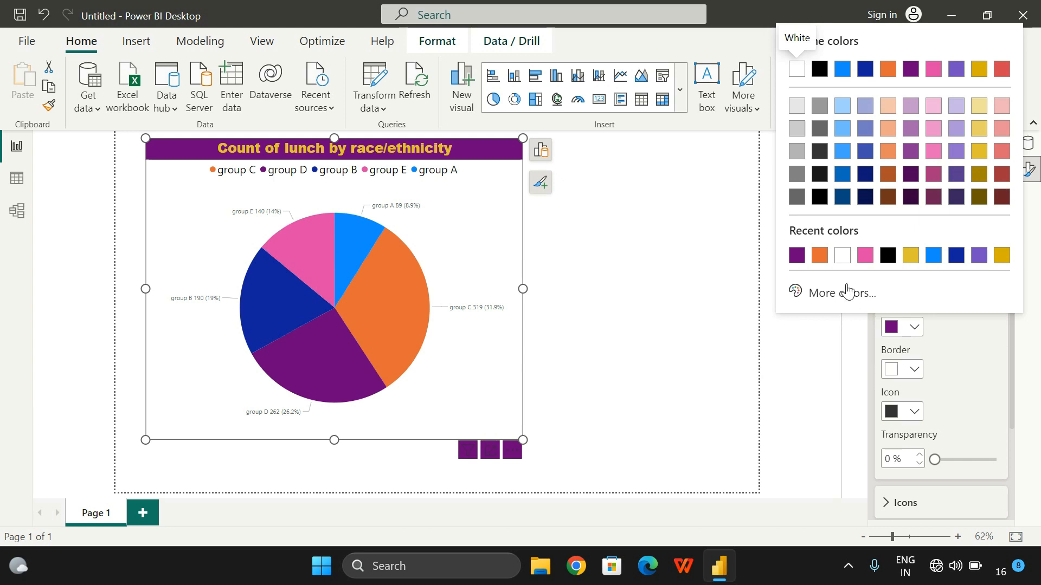
{"action": "left_click", "coordinate": [887, 255]}
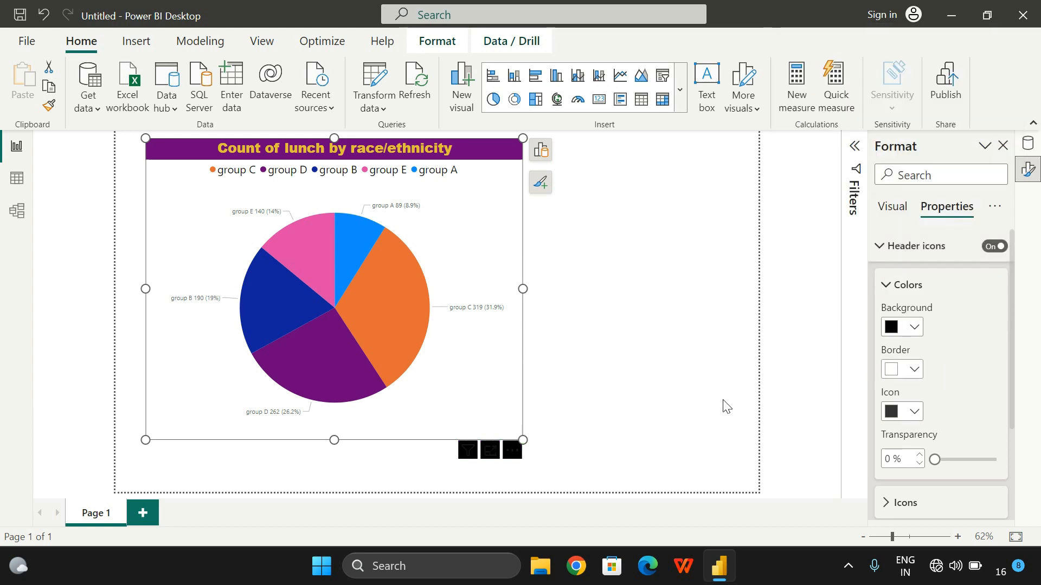
Step: Set the header icons' border color to pink, and try yellow for the icon color before choosing white
{"action": "left_click", "coordinate": [914, 379]}
{"action": "left_click", "coordinate": [889, 298]}
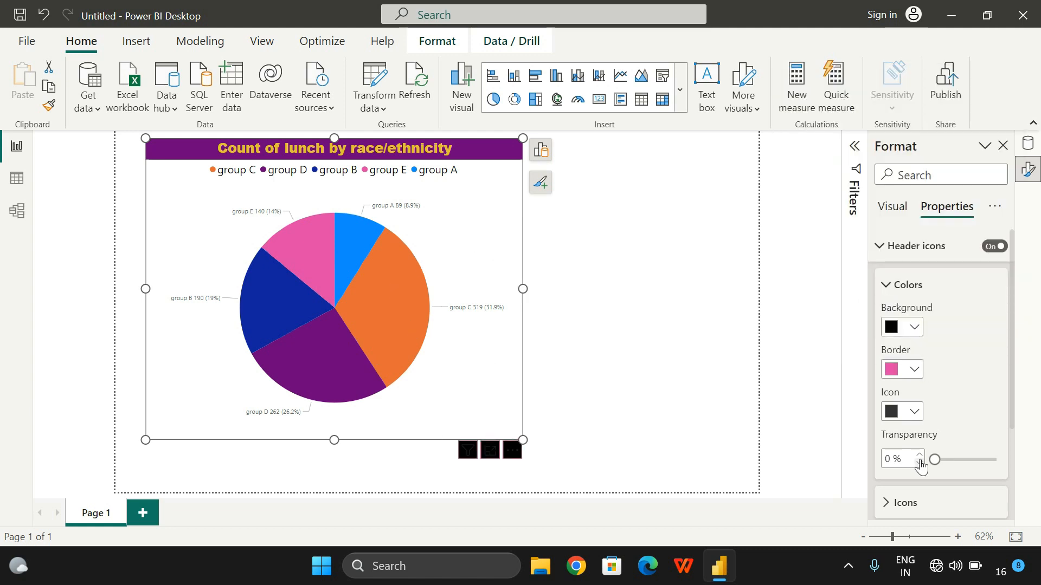
{"action": "left_click", "coordinate": [915, 413]}
{"action": "left_click", "coordinate": [911, 340]}
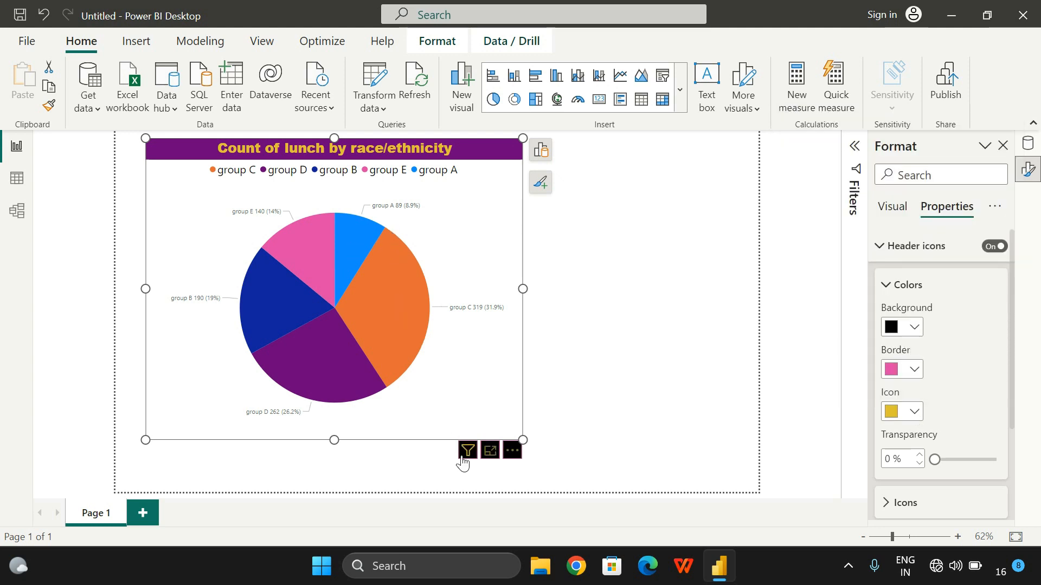
{"action": "mouse_move", "coordinate": [470, 457]}
{"action": "left_click", "coordinate": [914, 411]}
{"action": "left_click", "coordinate": [916, 346]}
{"action": "left_click", "coordinate": [880, 247]}
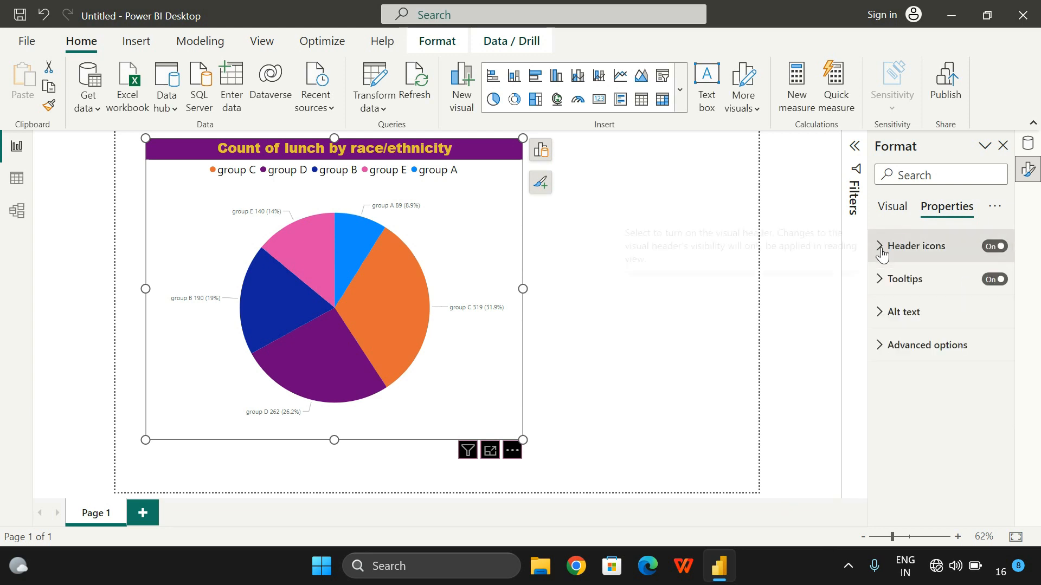
Step: Set the pie chart's tooltip type to Default
{"action": "left_click", "coordinate": [876, 291]}
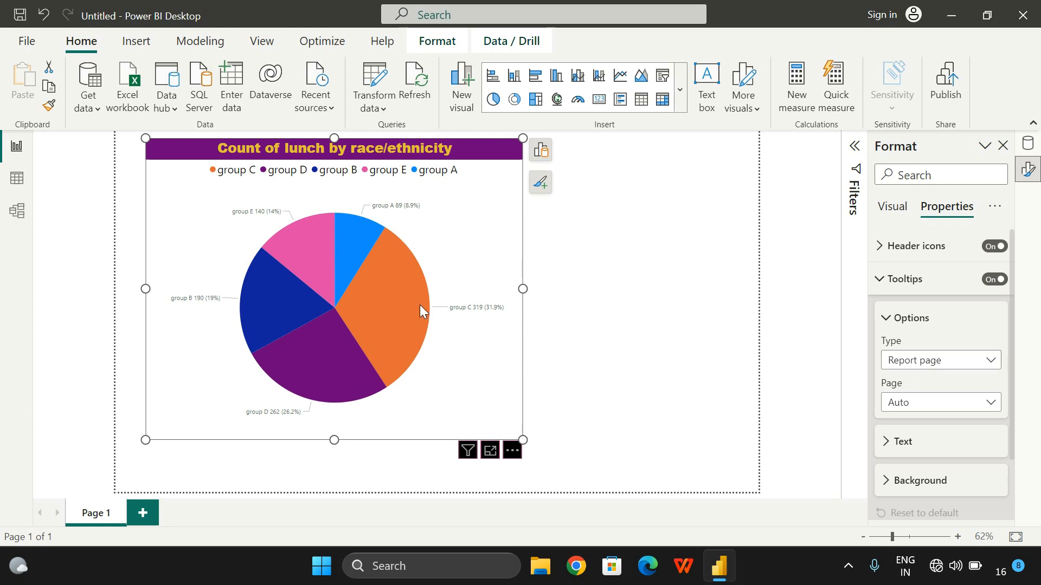
{"action": "left_click", "coordinate": [901, 367]}
{"action": "left_click", "coordinate": [904, 379]}
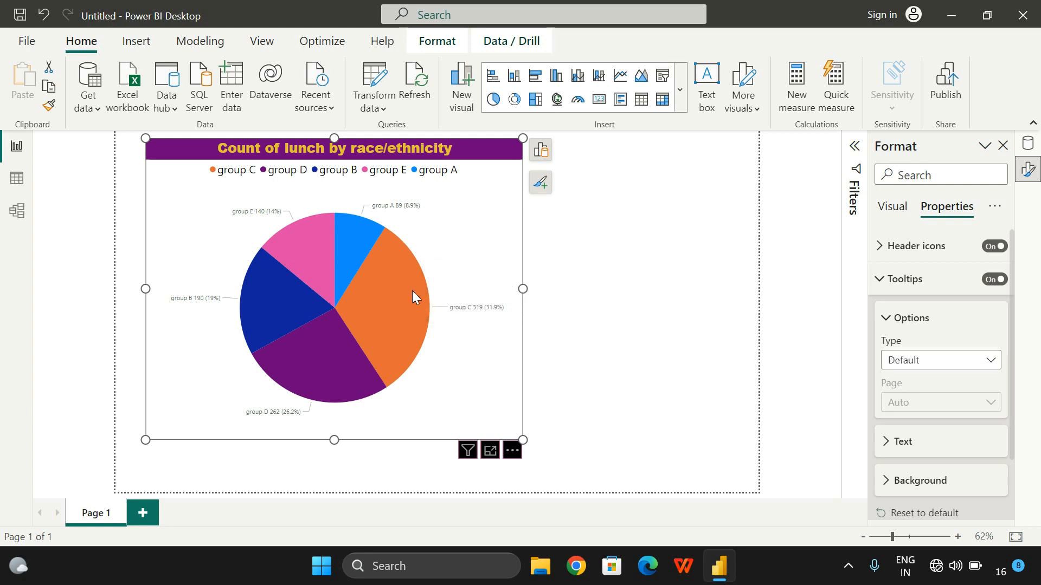
{"action": "left_click", "coordinate": [884, 320]}
Step: Try orange as the tooltip text's label color, set it to pink instead, and preview the tooltip on the group C slice
{"action": "left_click", "coordinate": [886, 358]}
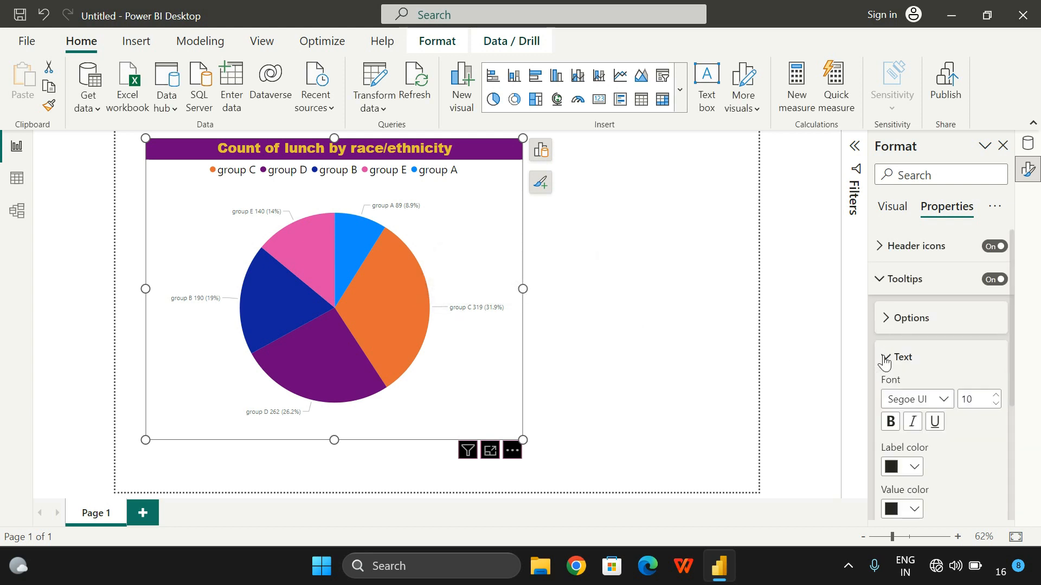
{"action": "scroll", "coordinate": [900, 358], "scroll_direction": "down", "scroll_amount": 2}
{"action": "scroll", "coordinate": [909, 344], "scroll_direction": "up", "scroll_amount": 1}
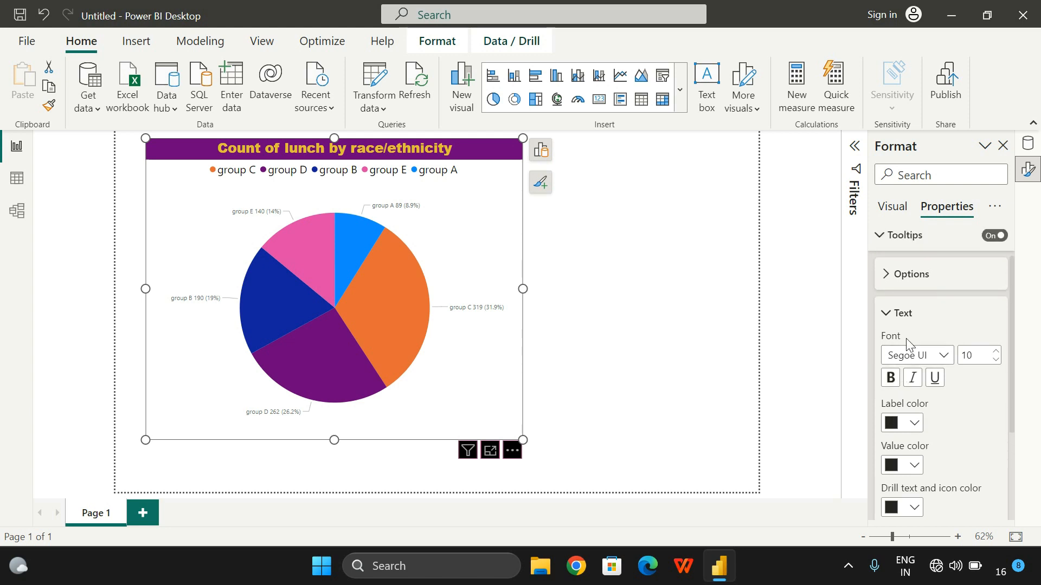
{"action": "left_click", "coordinate": [914, 423]}
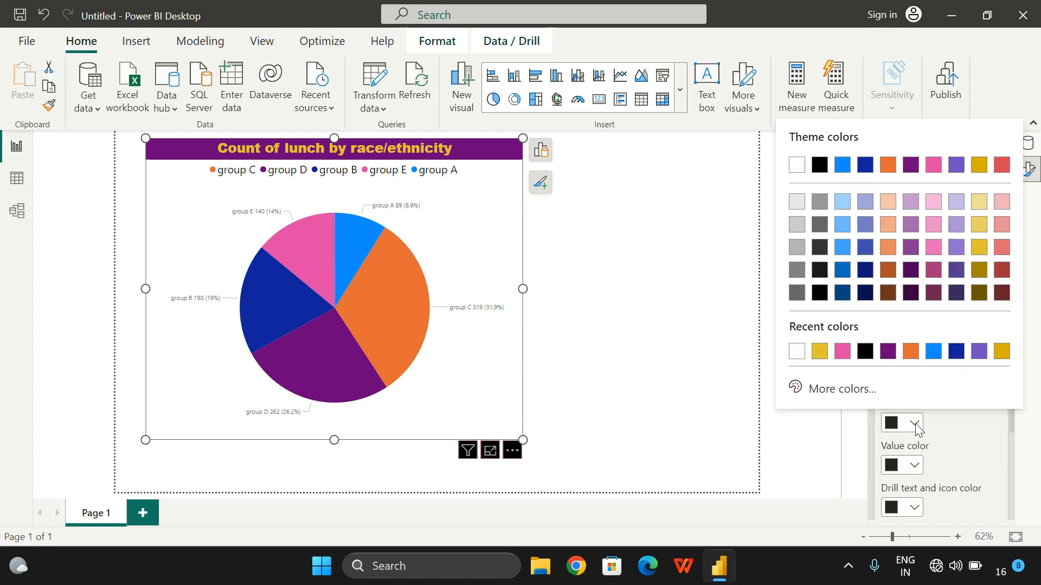
{"action": "left_click", "coordinate": [911, 352]}
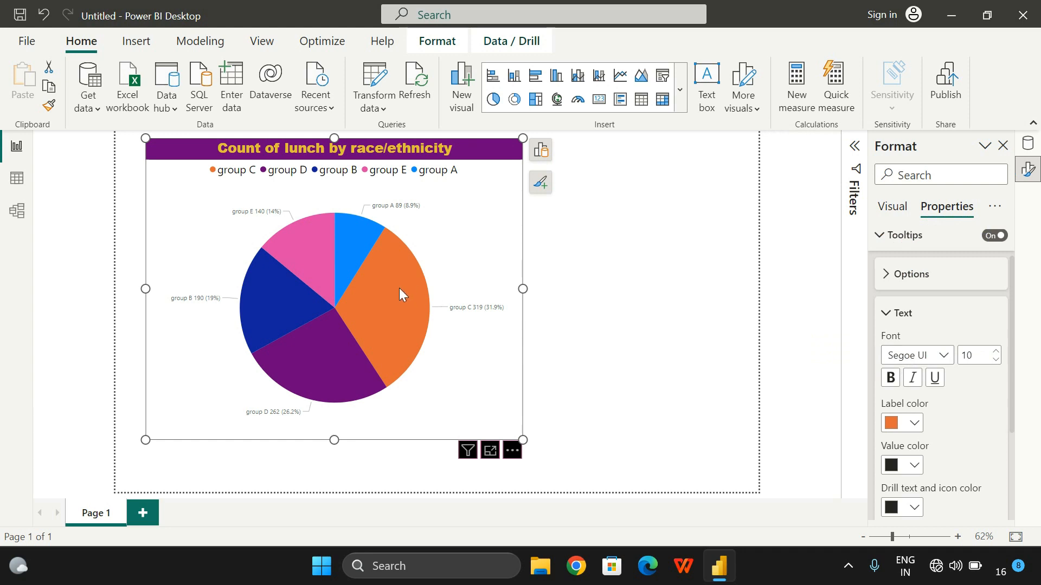
{"action": "mouse_move", "coordinate": [399, 288]}
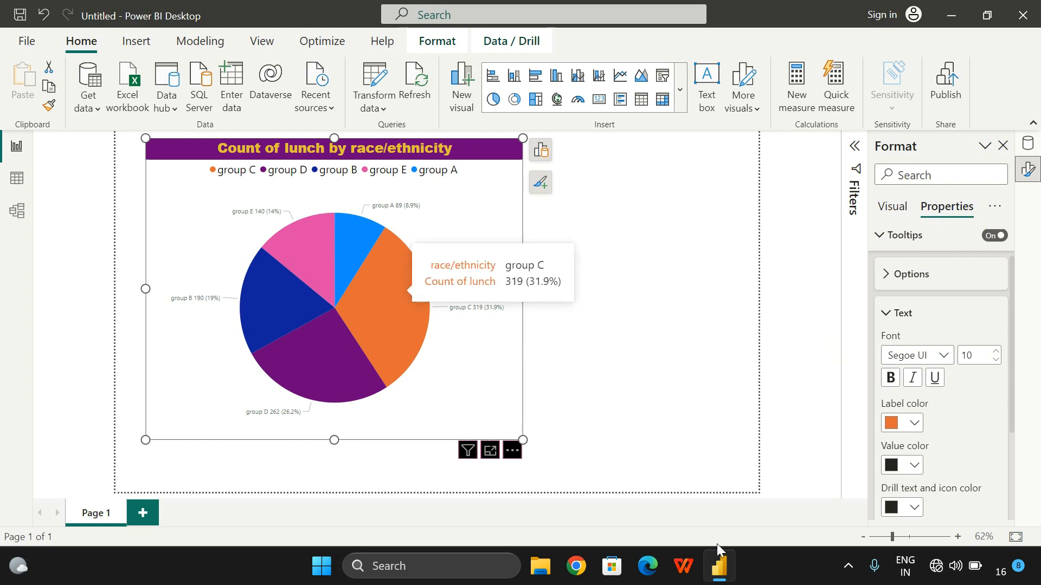
{"action": "left_click", "coordinate": [915, 424]}
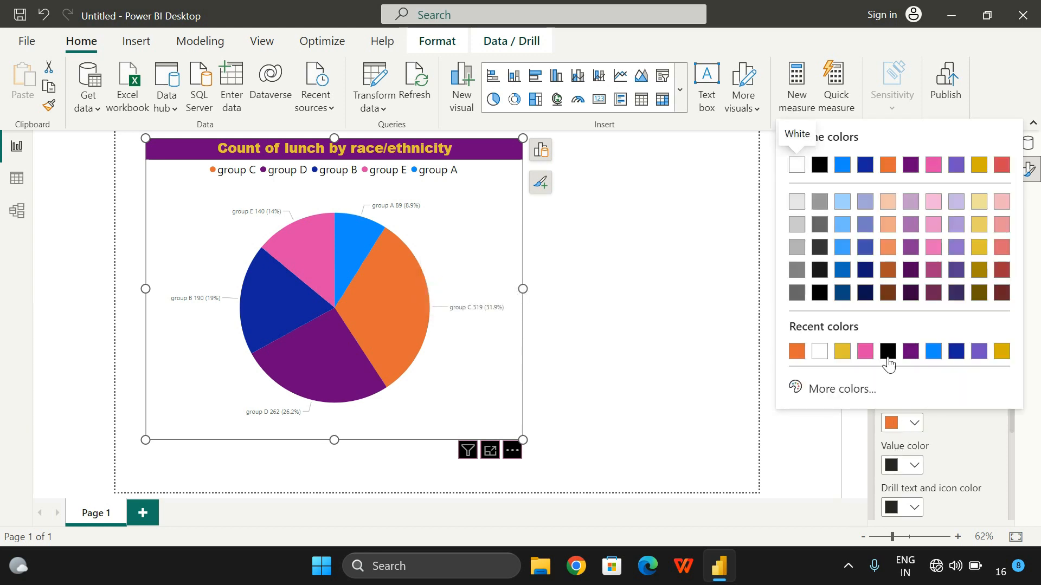
{"action": "left_click", "coordinate": [865, 350]}
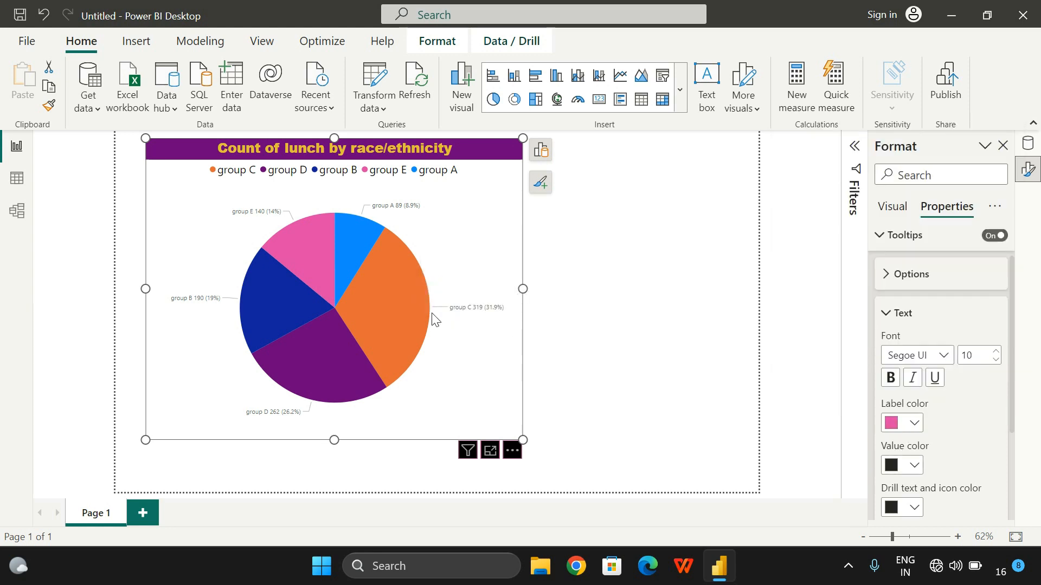
{"action": "mouse_move", "coordinate": [415, 309]}
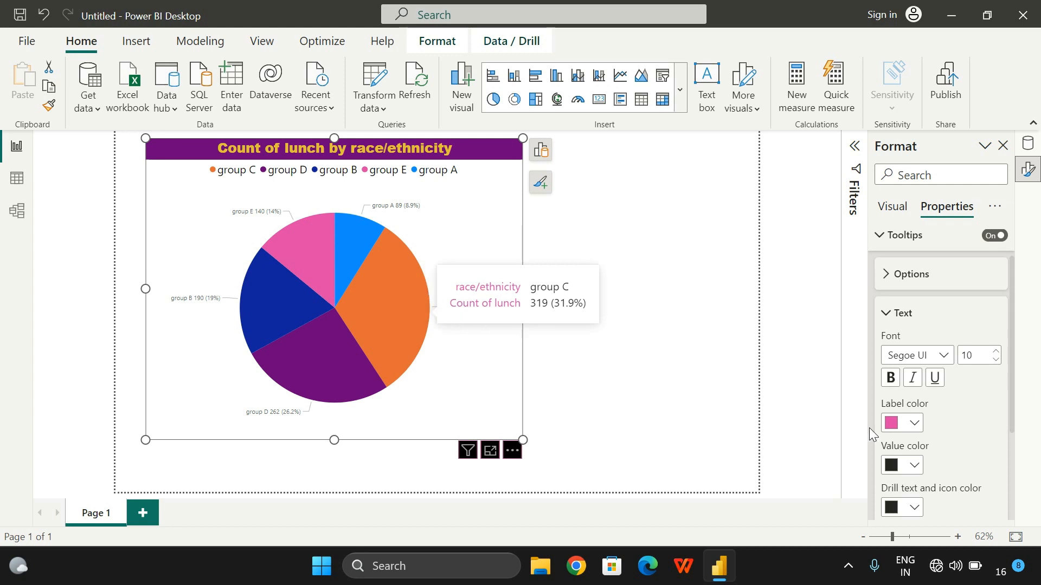
Step: Set the tooltip text's value color to blue and preview it on the group C slice
{"action": "left_click", "coordinate": [914, 466]}
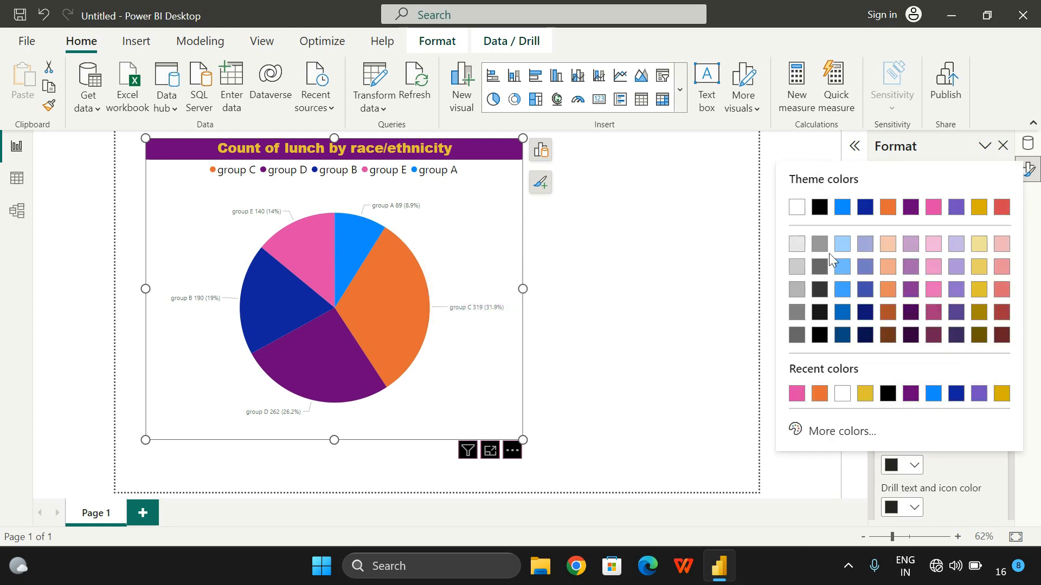
{"action": "left_click", "coordinate": [850, 212]}
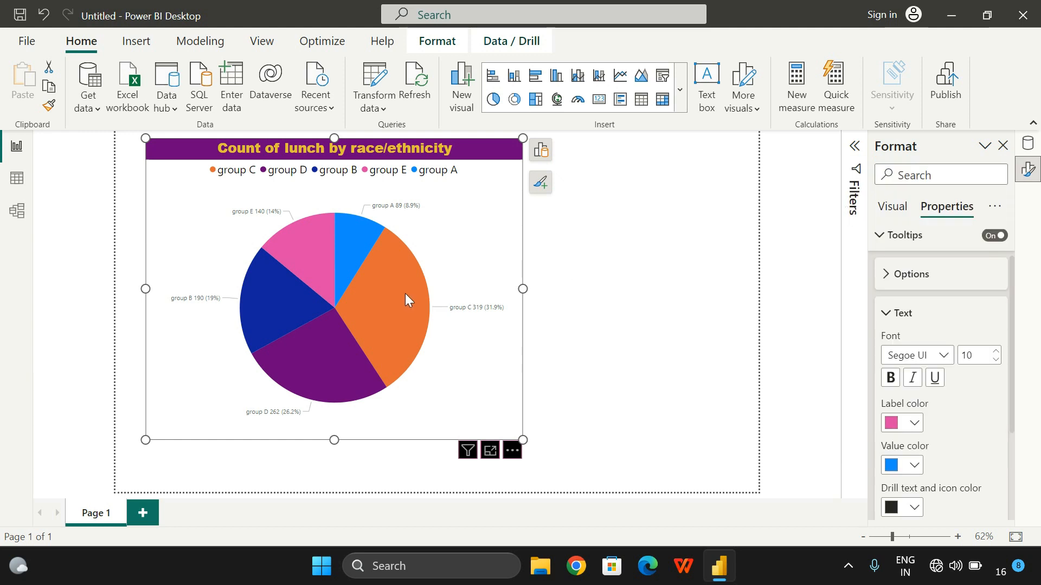
{"action": "mouse_move", "coordinate": [406, 296]}
{"action": "left_click", "coordinate": [893, 313]}
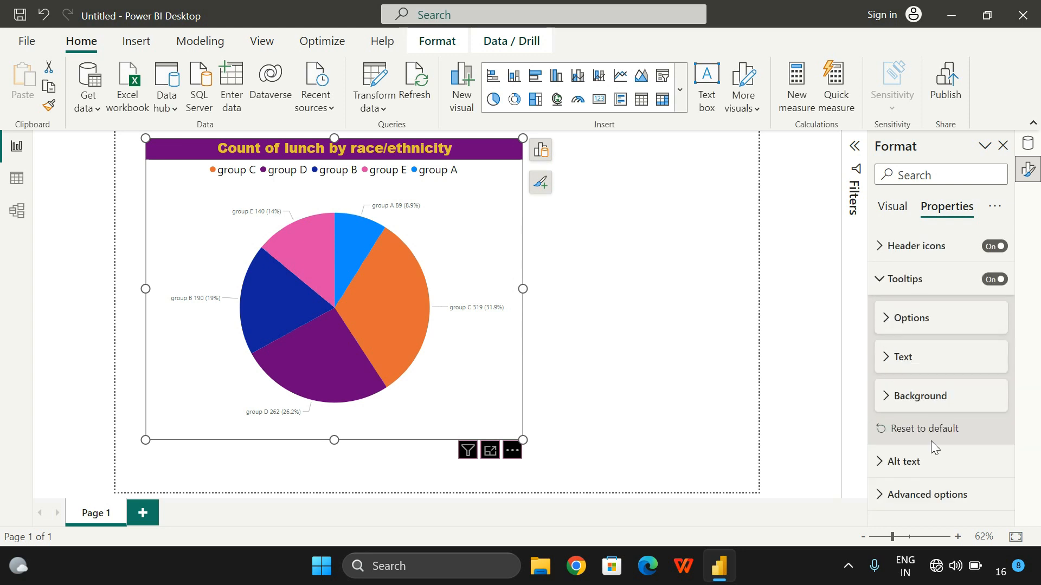
Step: Set the tooltip's background color to black, preview it on the chart, and close the tooltip settings
{"action": "left_click", "coordinate": [887, 396]}
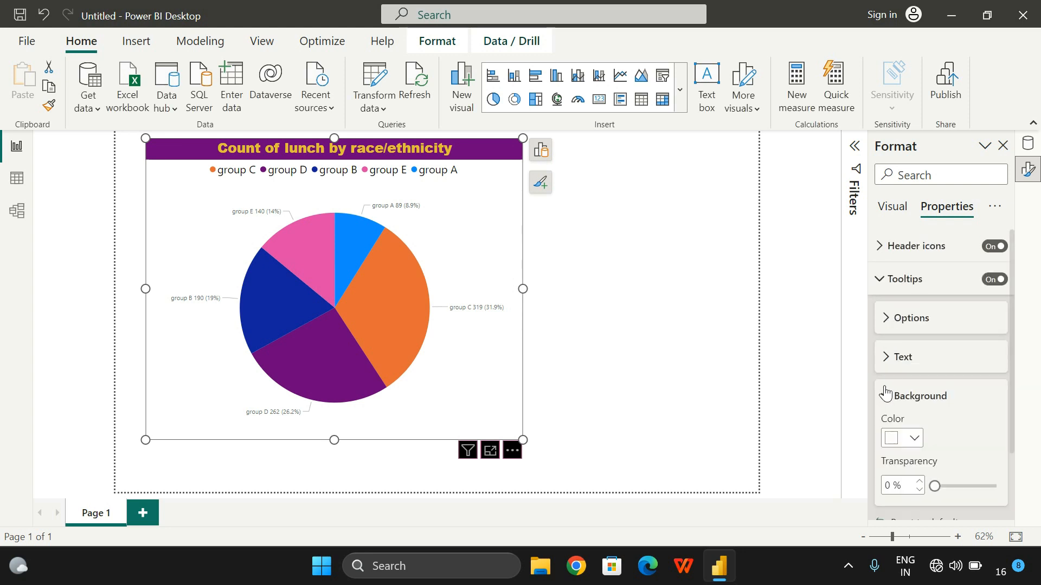
{"action": "left_click", "coordinate": [912, 439]}
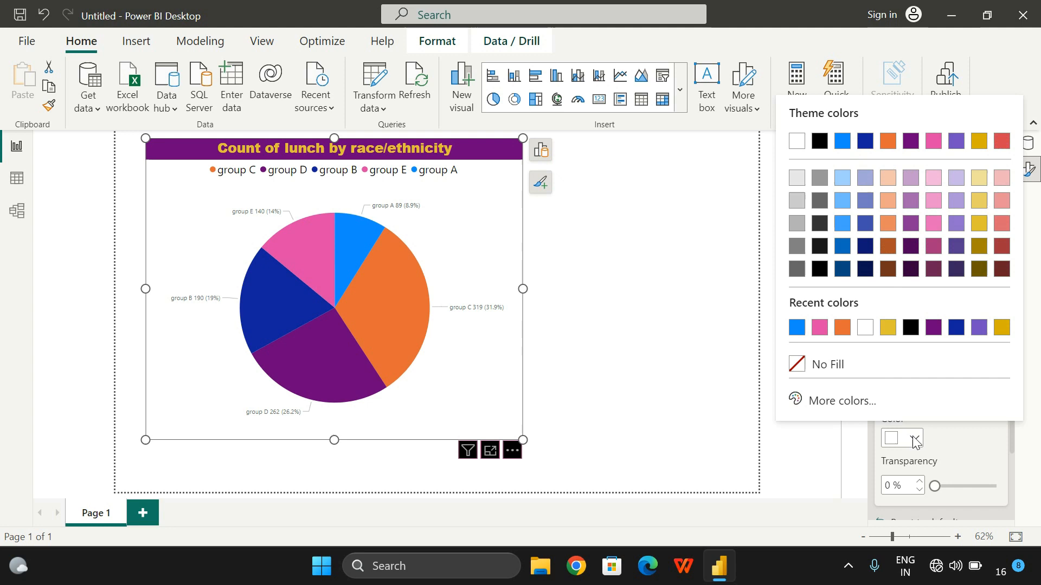
{"action": "left_click", "coordinate": [917, 329]}
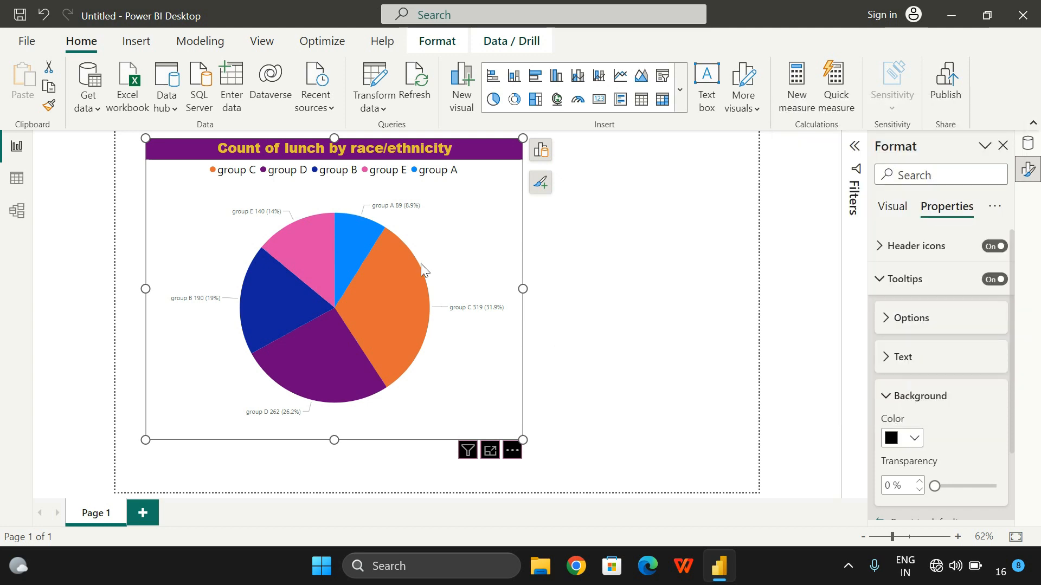
{"action": "mouse_move", "coordinate": [404, 305]}
{"action": "mouse_move", "coordinate": [400, 339]}
{"action": "left_click", "coordinate": [880, 280]}
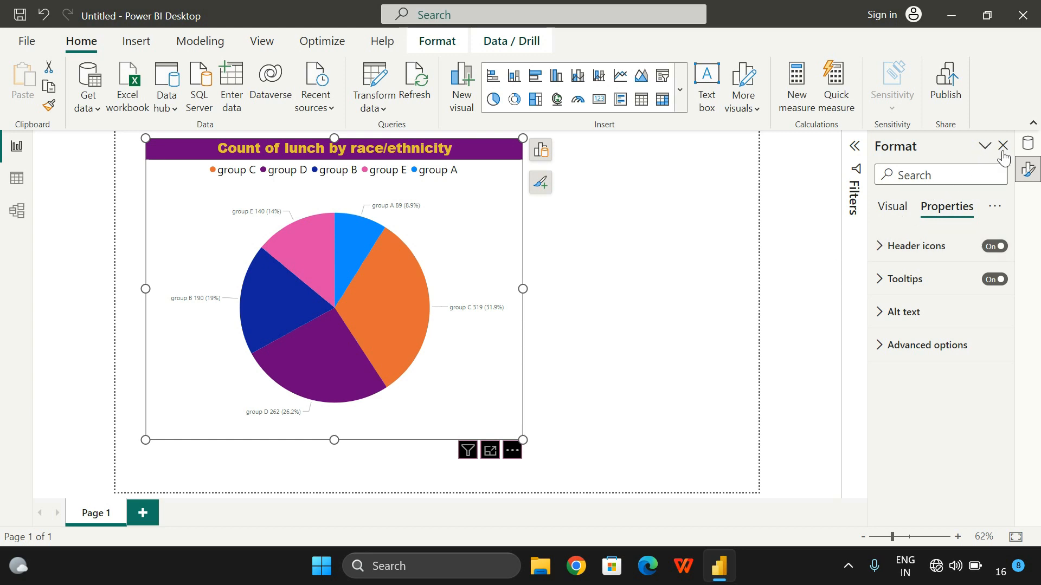
Step: Show the data fields, and reopen the pie chart's format settings first from the chart itself and again from its header options
{"action": "left_click", "coordinate": [1027, 142]}
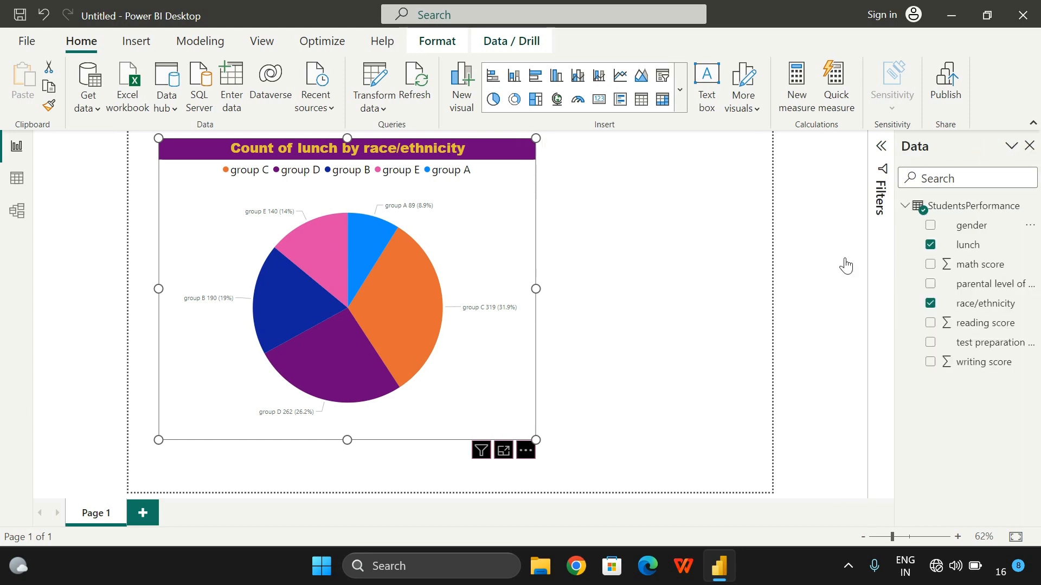
{"action": "double_click", "coordinate": [502, 407]}
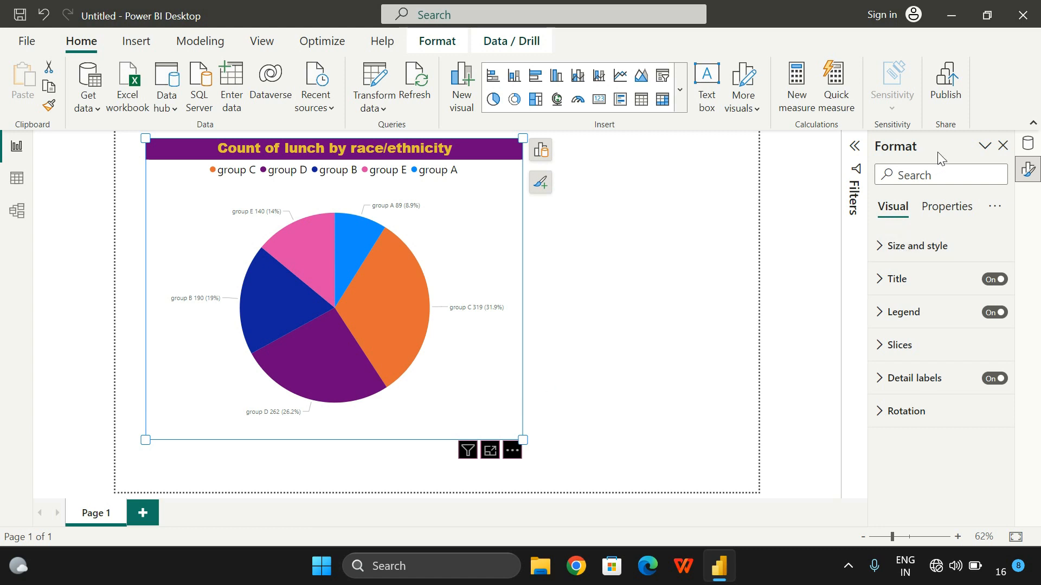
{"action": "left_click", "coordinate": [1002, 146]}
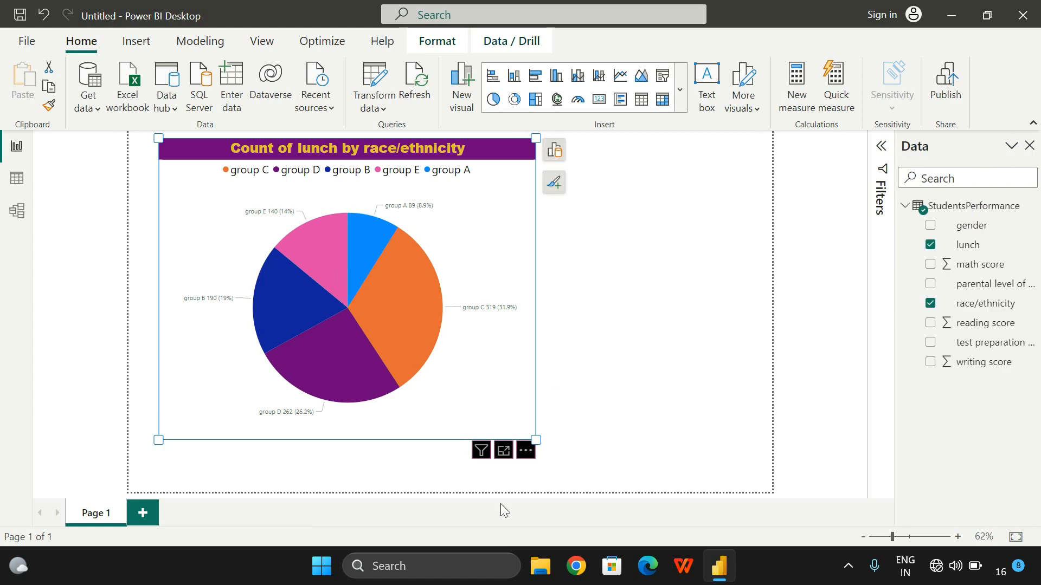
{"action": "left_click", "coordinate": [523, 453]}
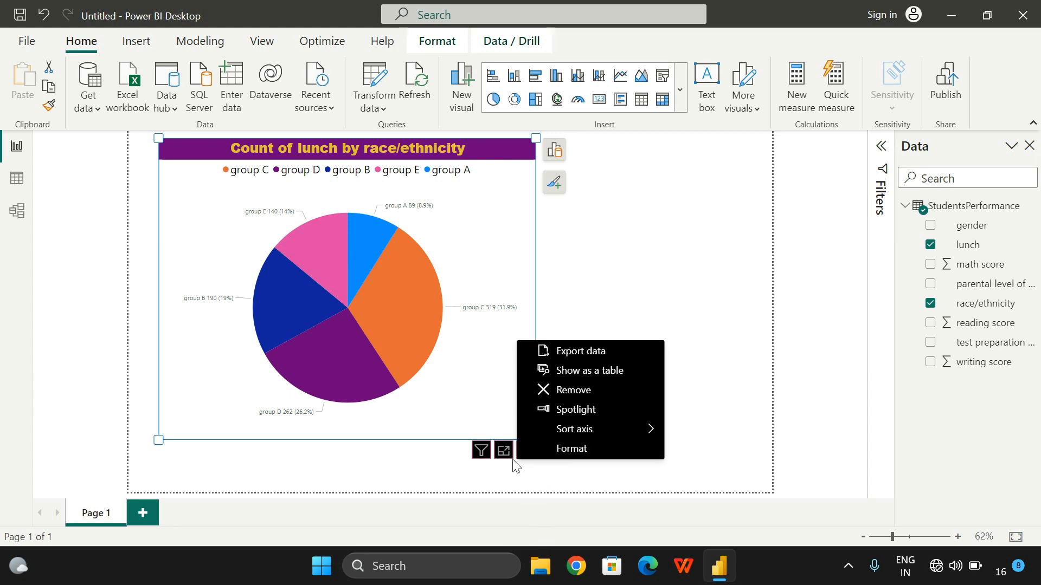
{"action": "left_click", "coordinate": [574, 454]}
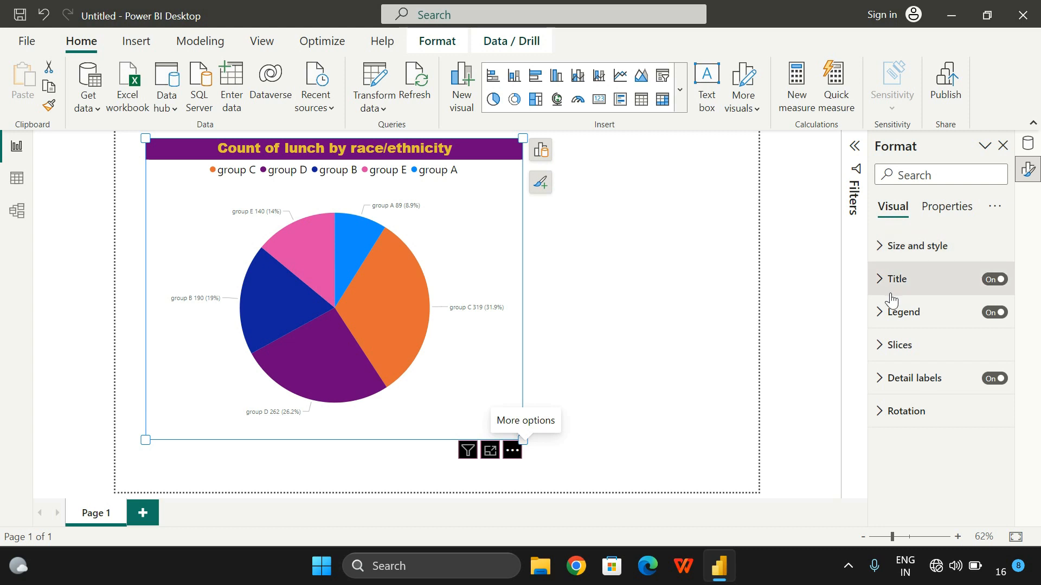
Step: Move the pie chart toward the center of the report page and deselect it
{"action": "left_click", "coordinate": [612, 415]}
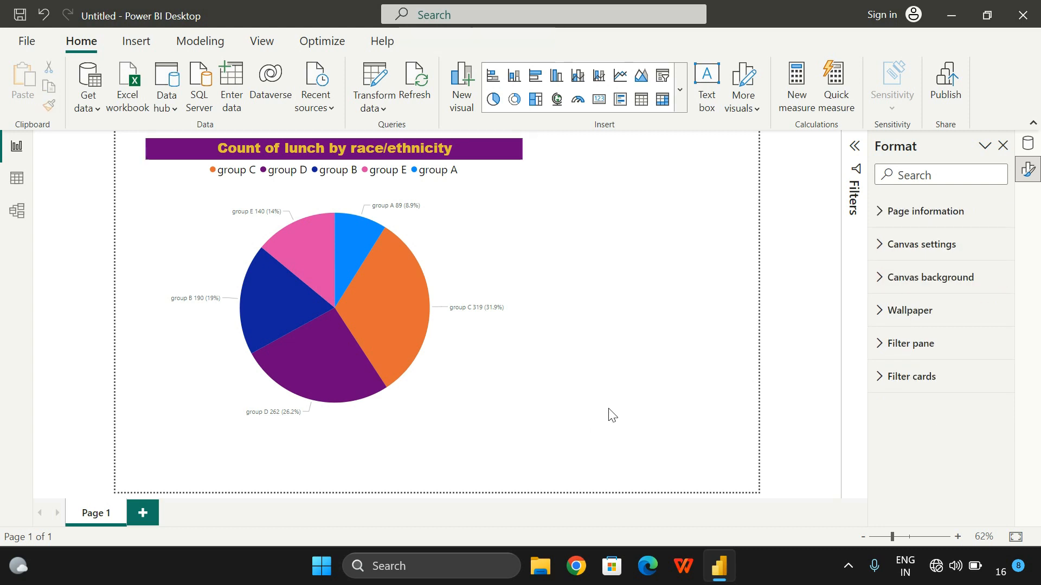
{"action": "left_click_drag", "start_coordinate": [443, 294], "coordinate": [535, 320]}
{"action": "left_click", "coordinate": [666, 342]}
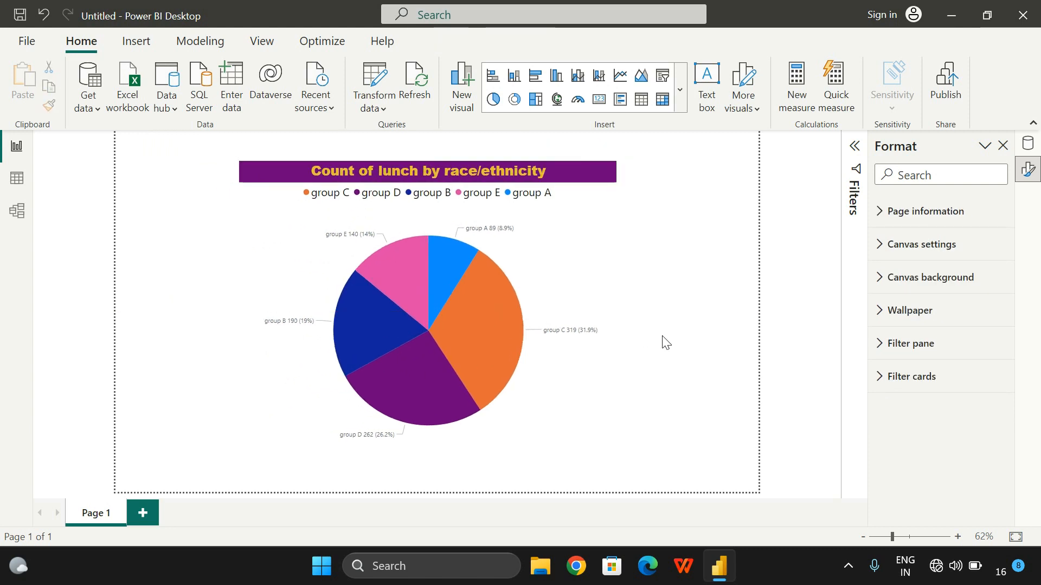